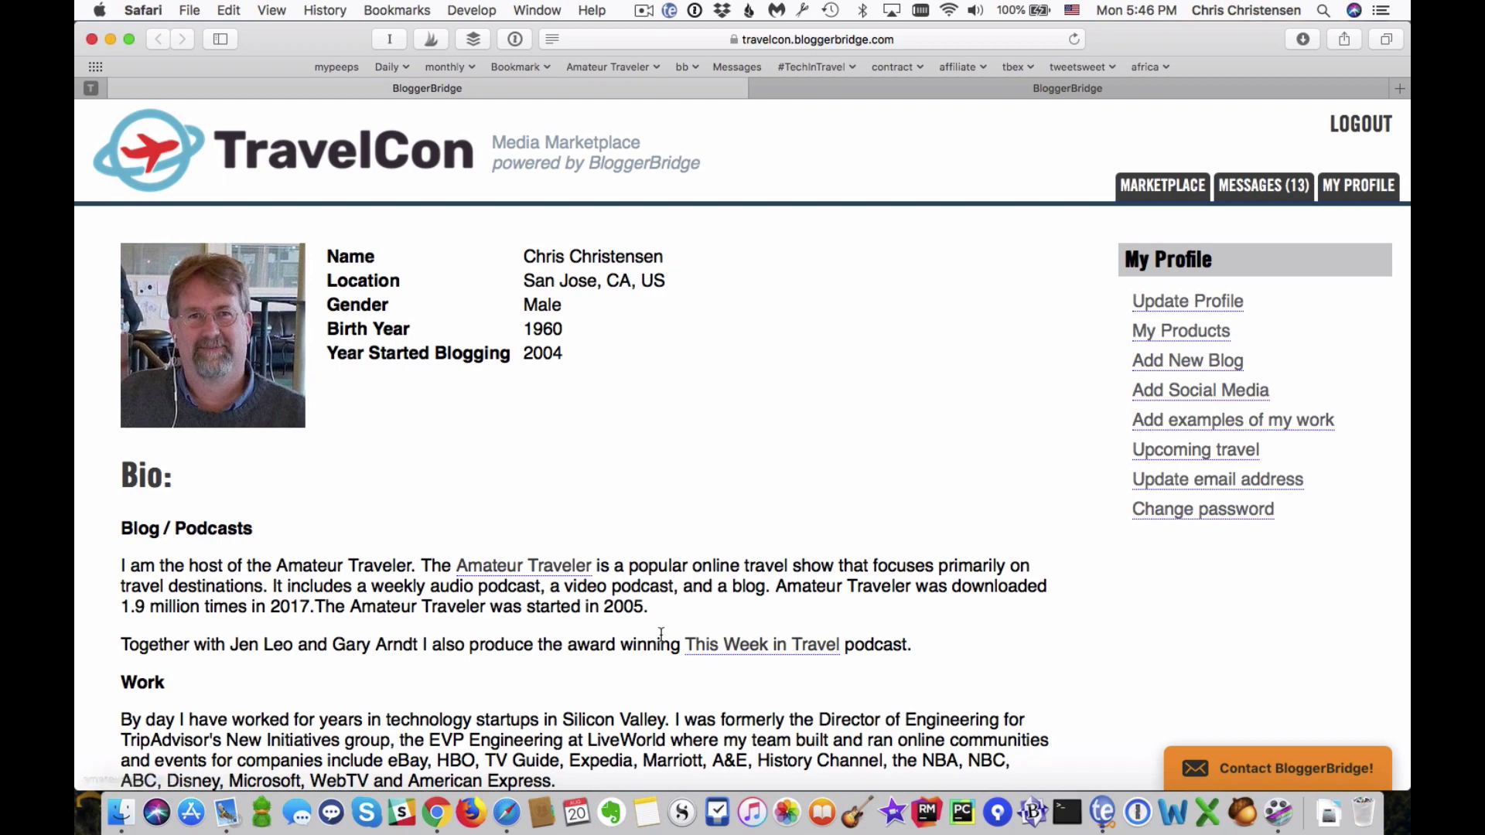
Review the blogger profile page, covering the bio, companies worked with, awards, stats, links and tags
scroll(662, 638, "down", 5)
scroll(661, 638, "down", 3)
scroll(661, 638, "up", 7)
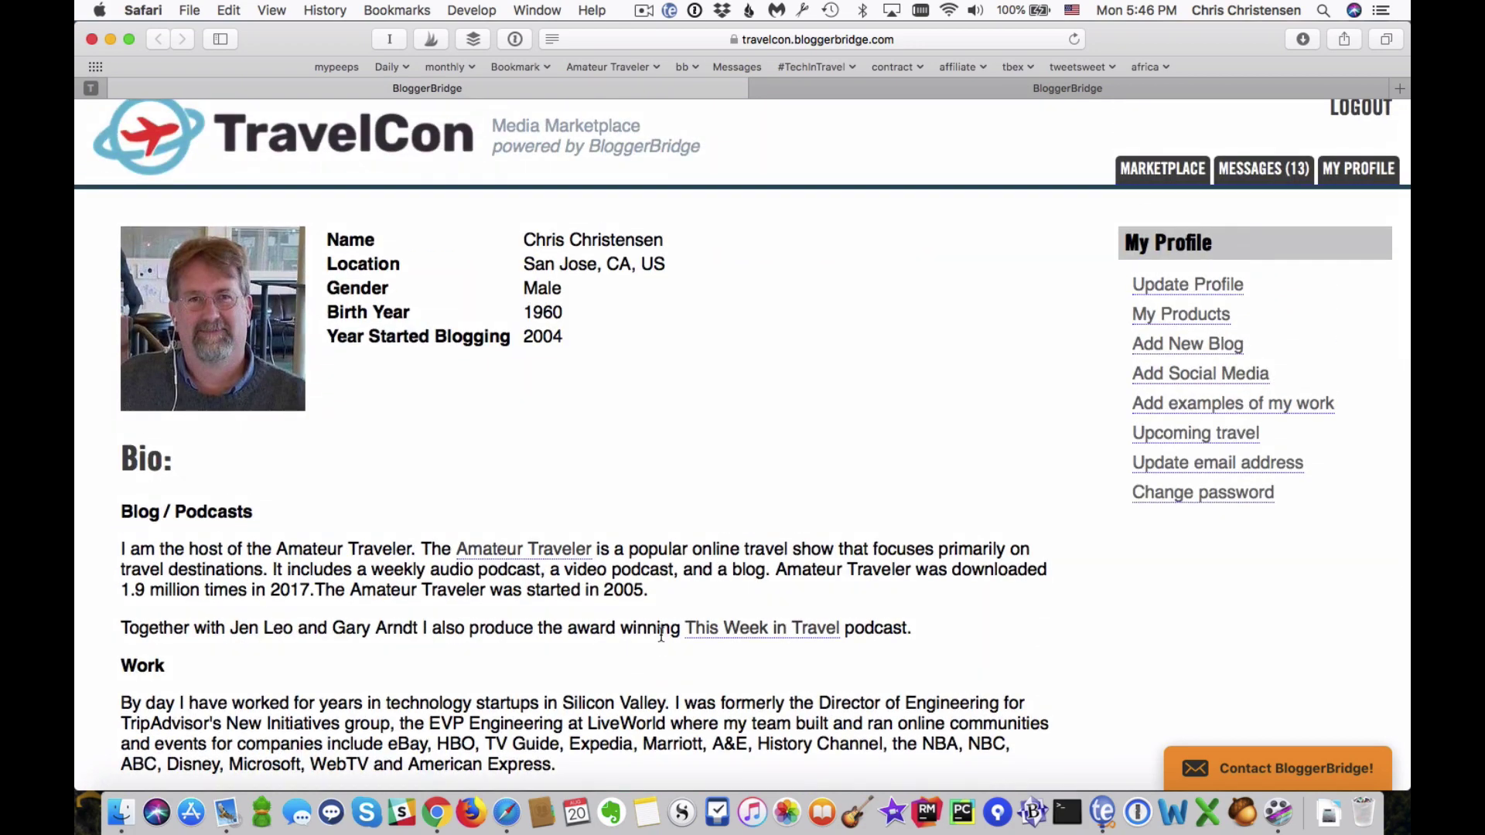
scroll(661, 636, "down", 5)
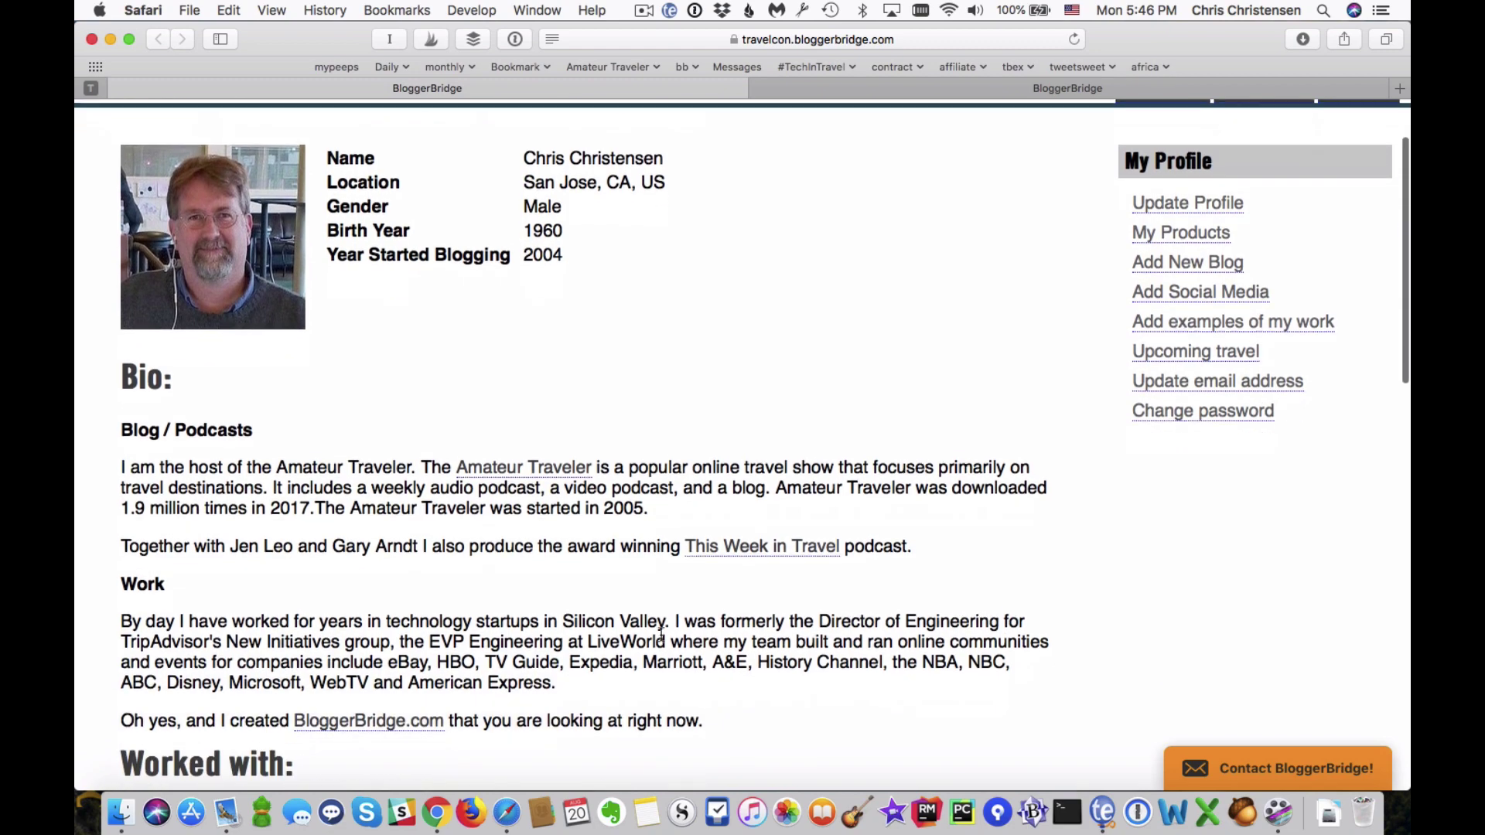
scroll(662, 636, "down", 5)
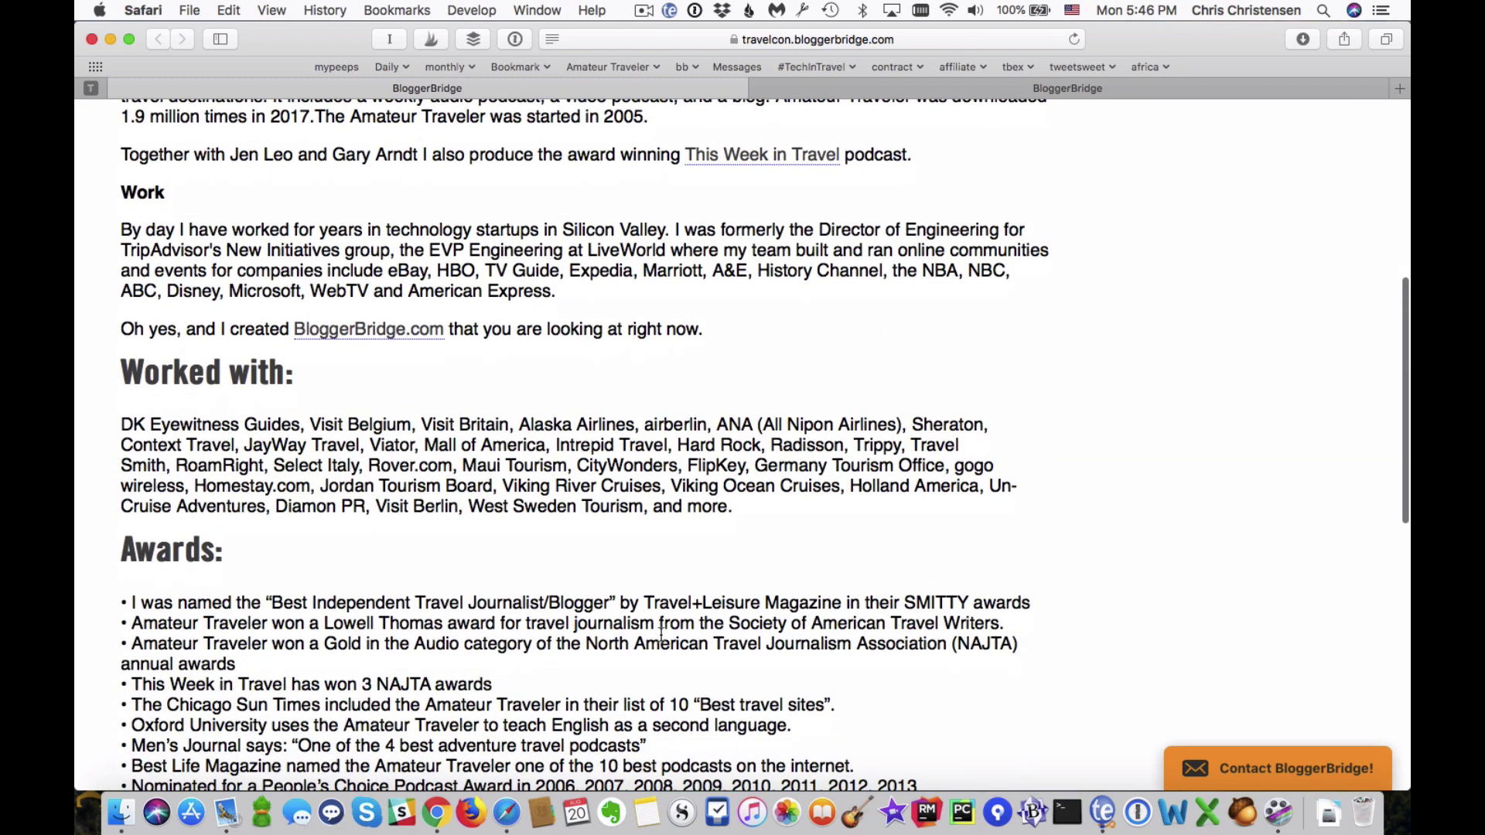
scroll(661, 636, "down", 5)
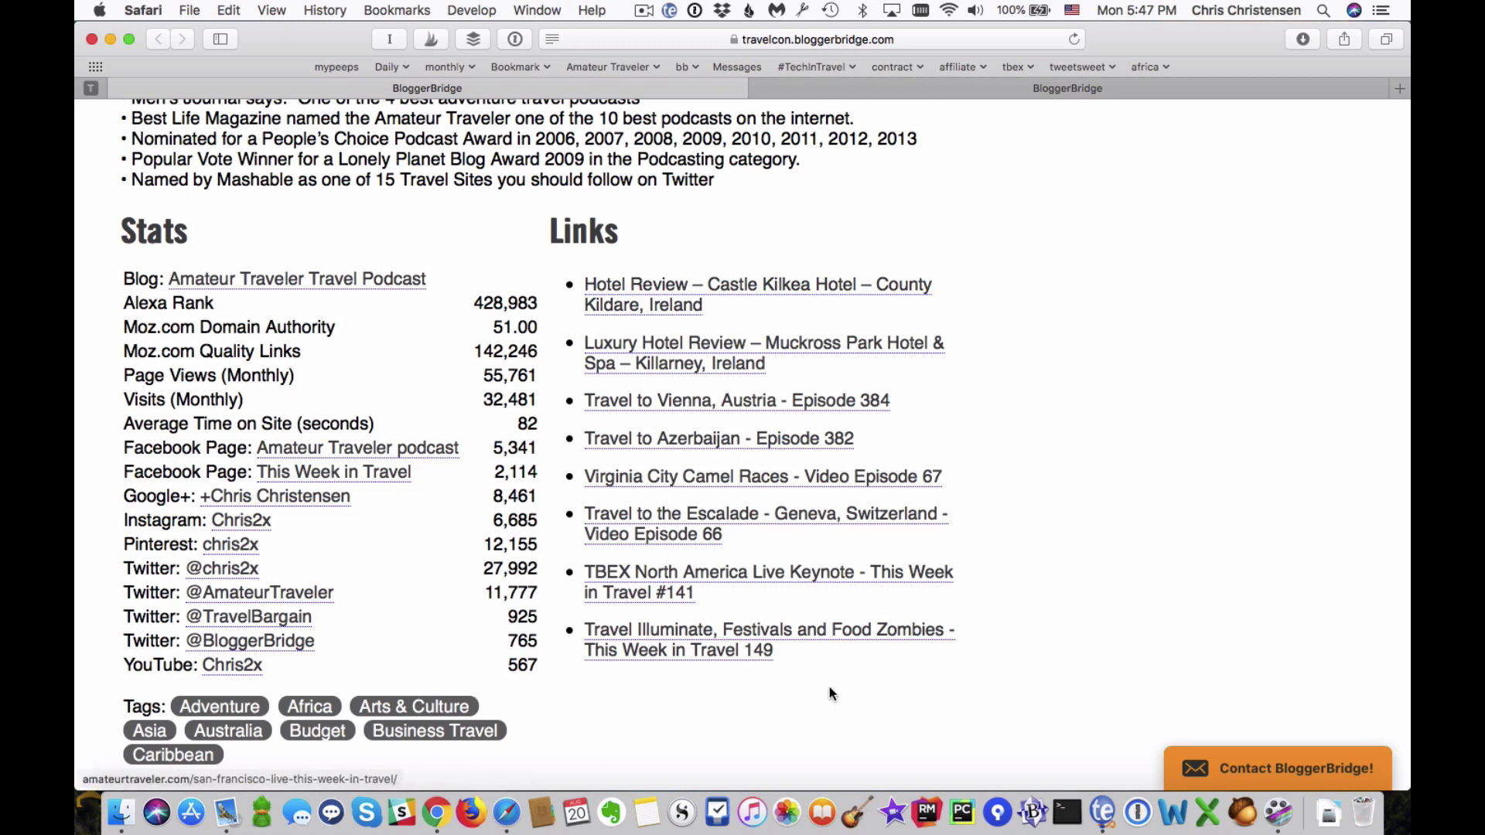
scroll(828, 696, "down", 3)
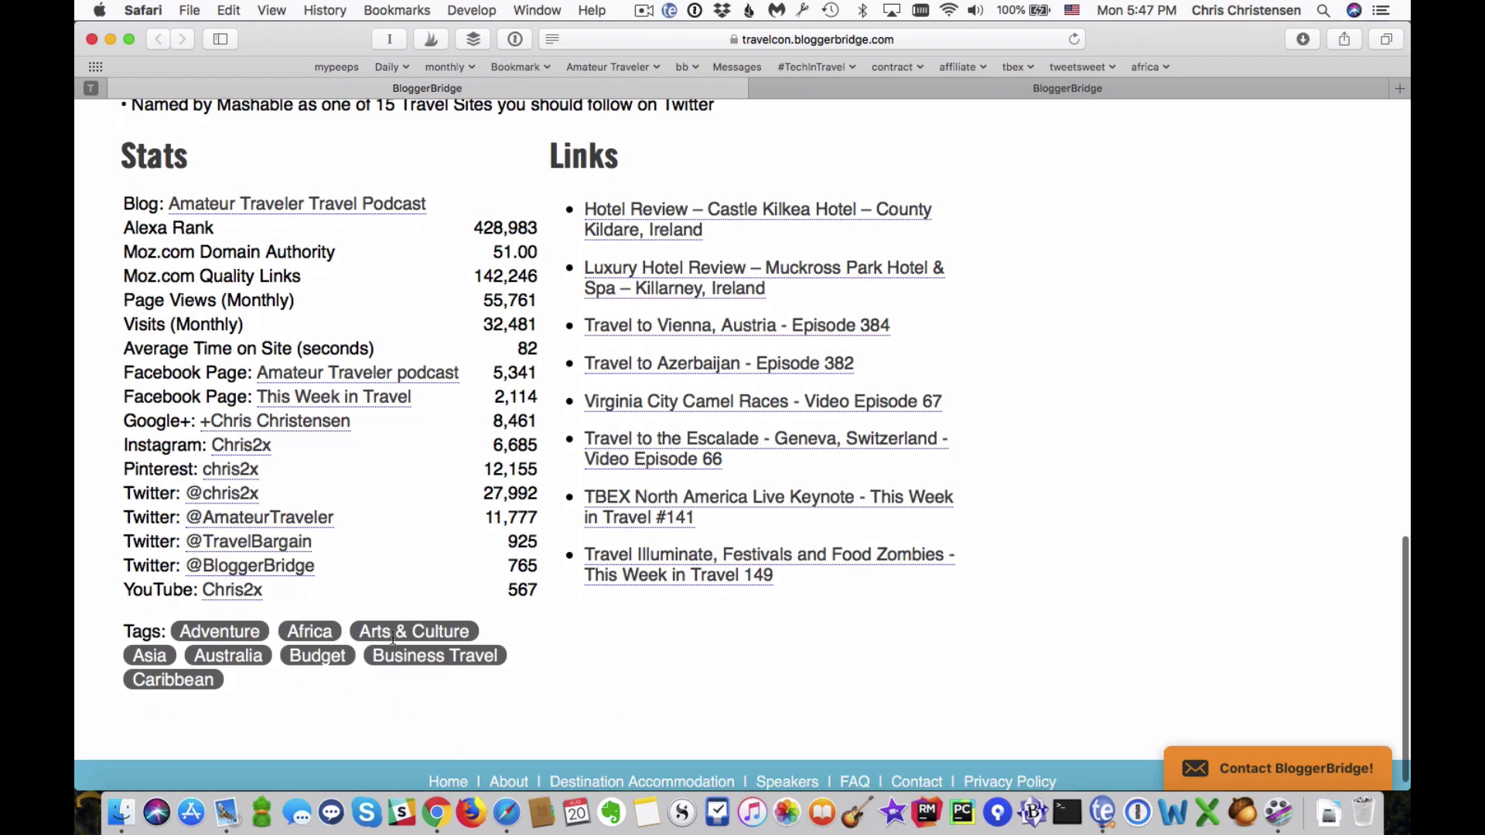
scroll(631, 690, "up", 20)
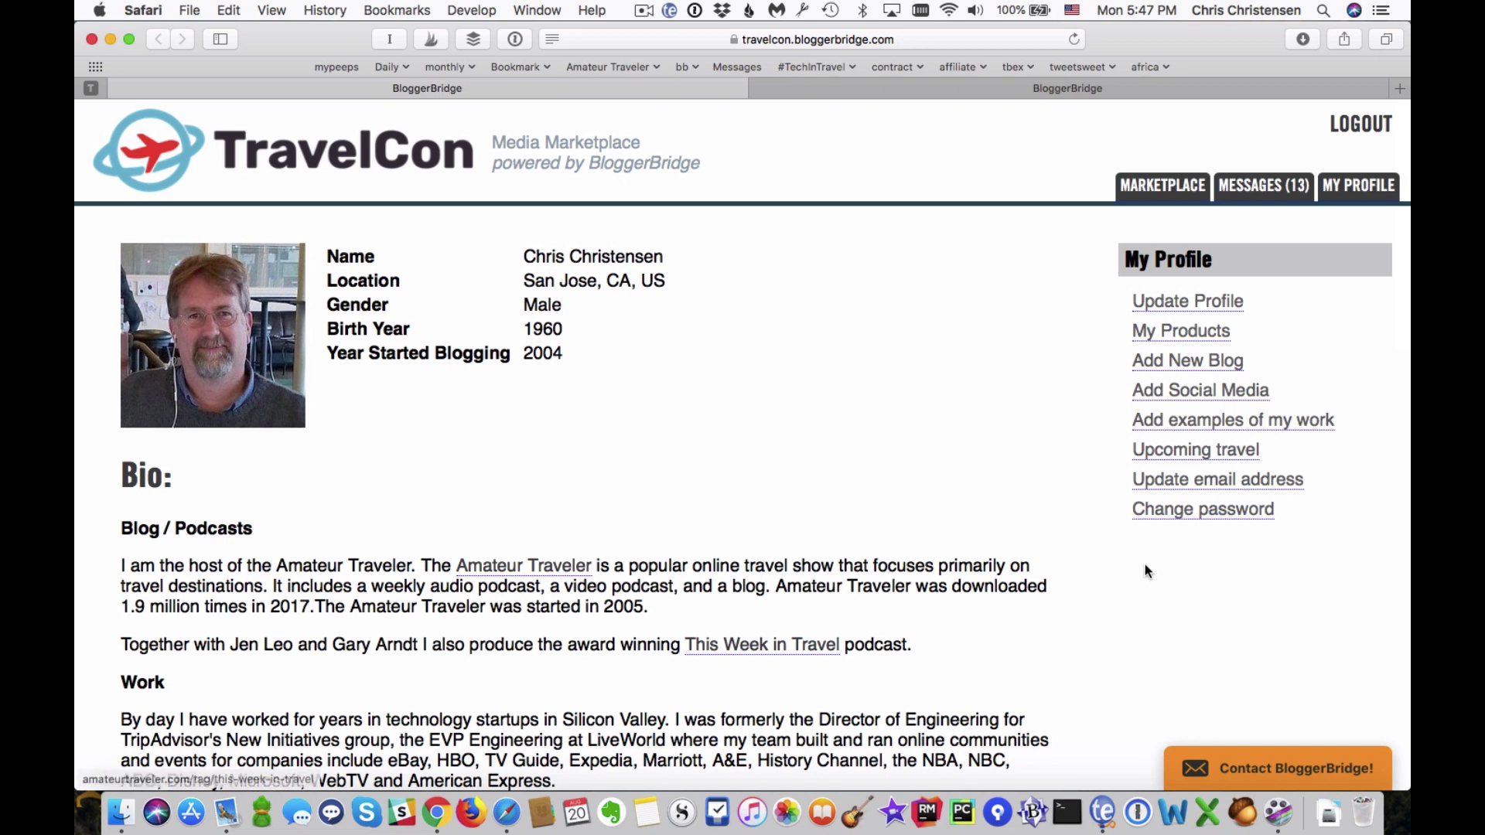
Log out of the TravelCon marketplace and check the forgotten-password form, ending on the login page
left_click(1356, 137)
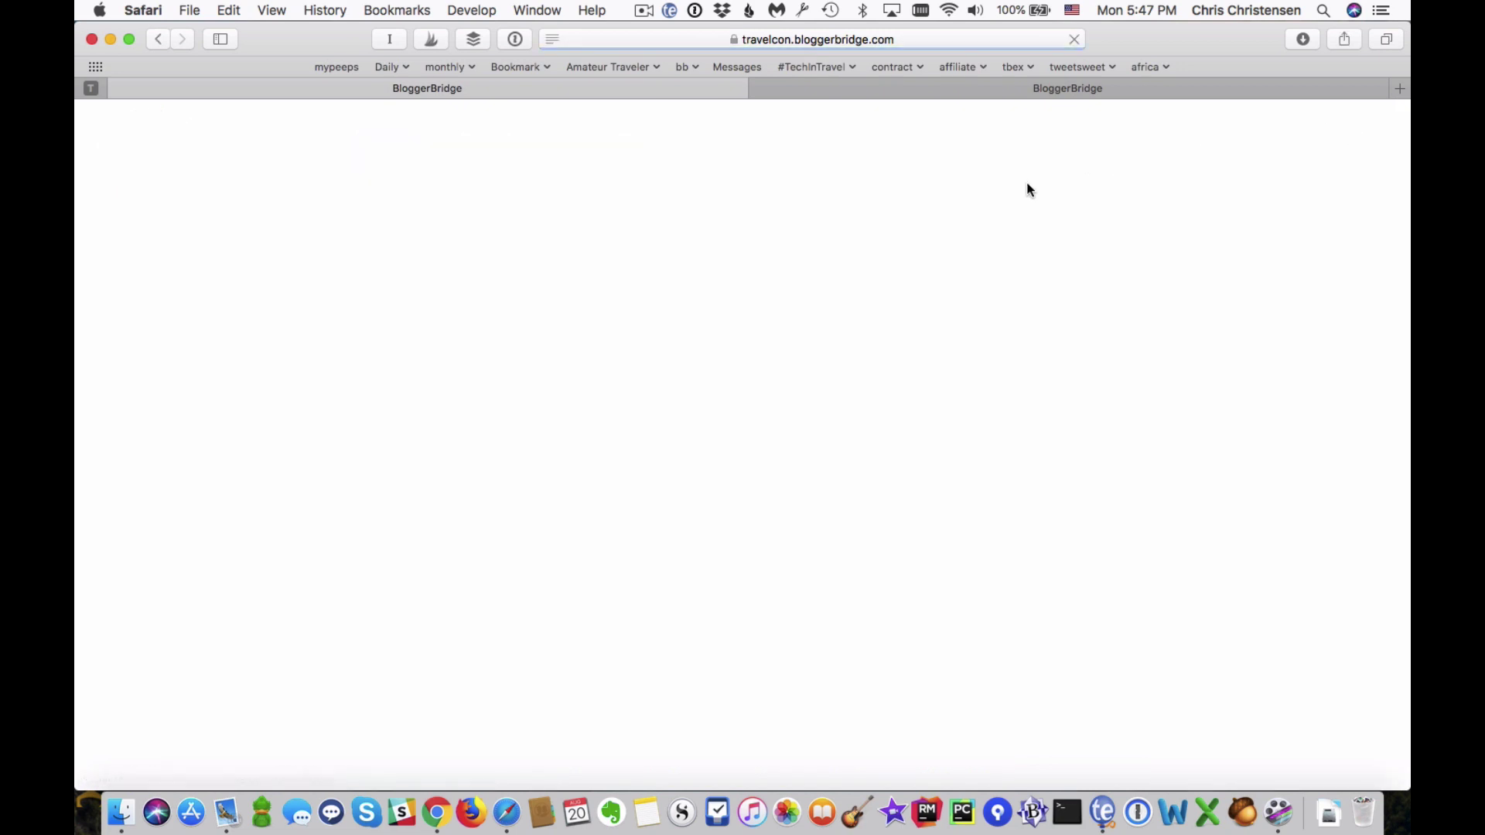
left_click(1359, 125)
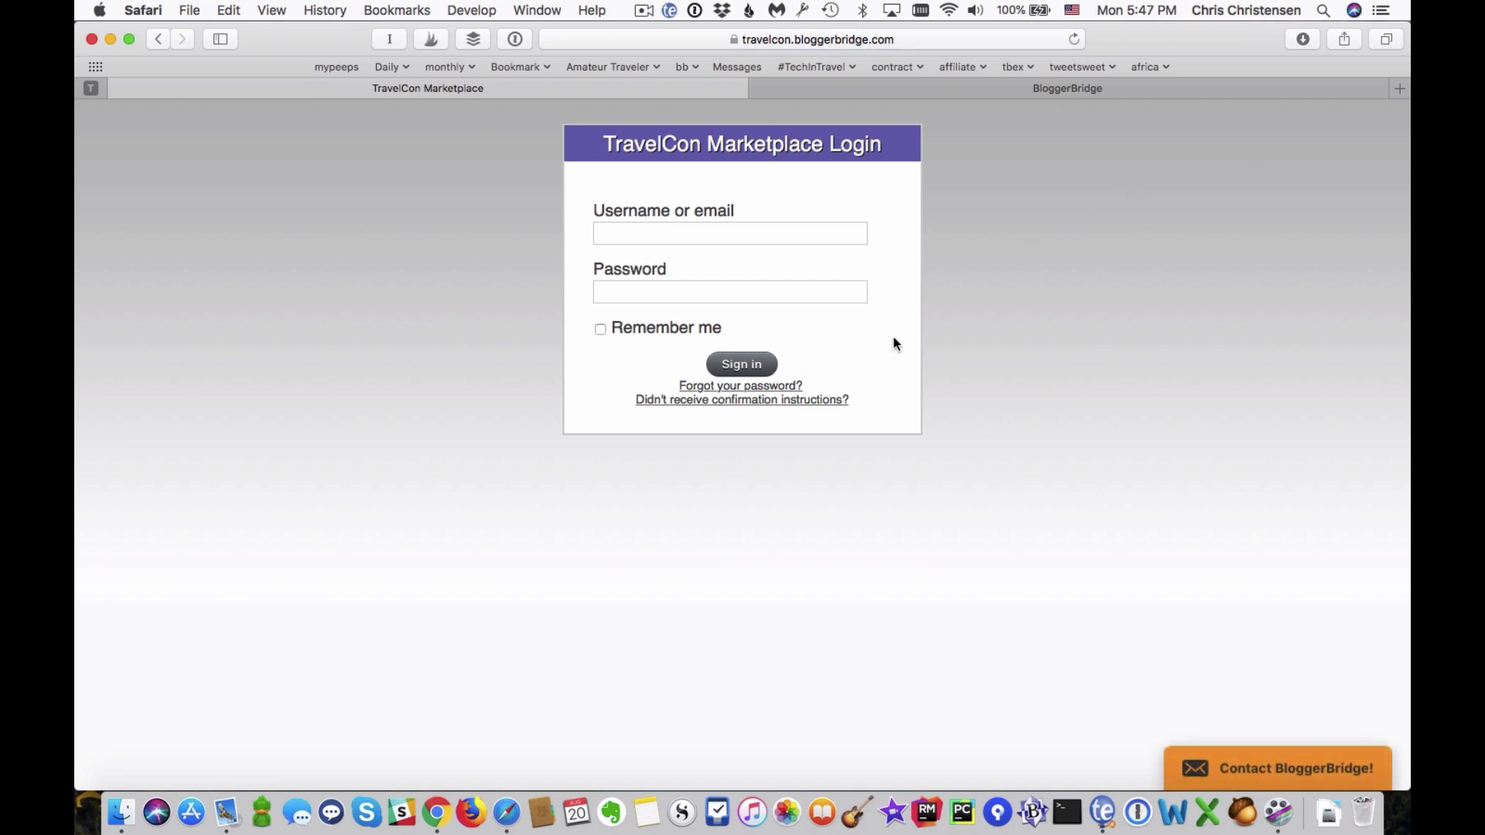
left_click(731, 387)
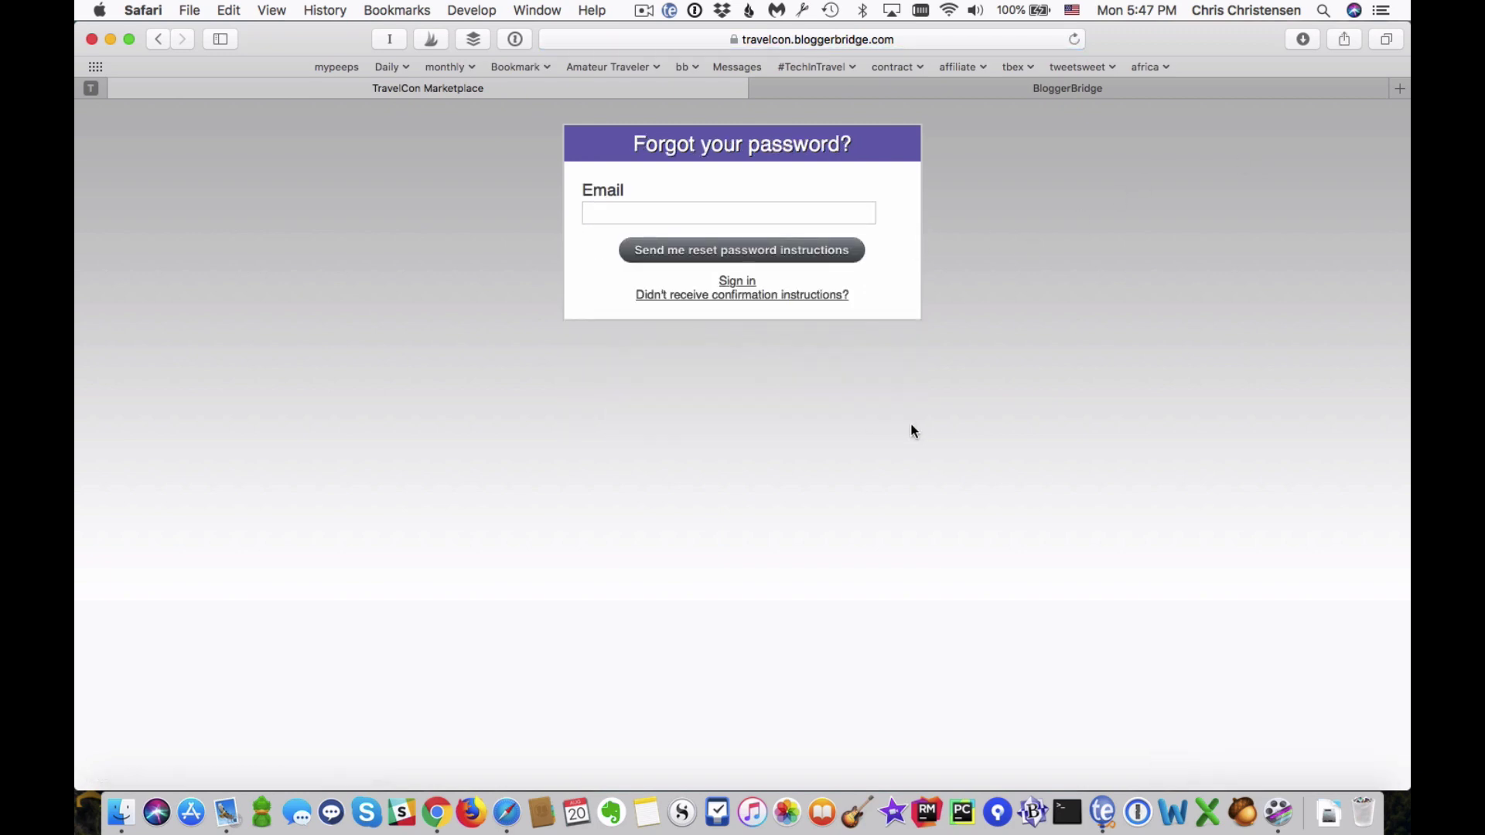
left_click(657, 210)
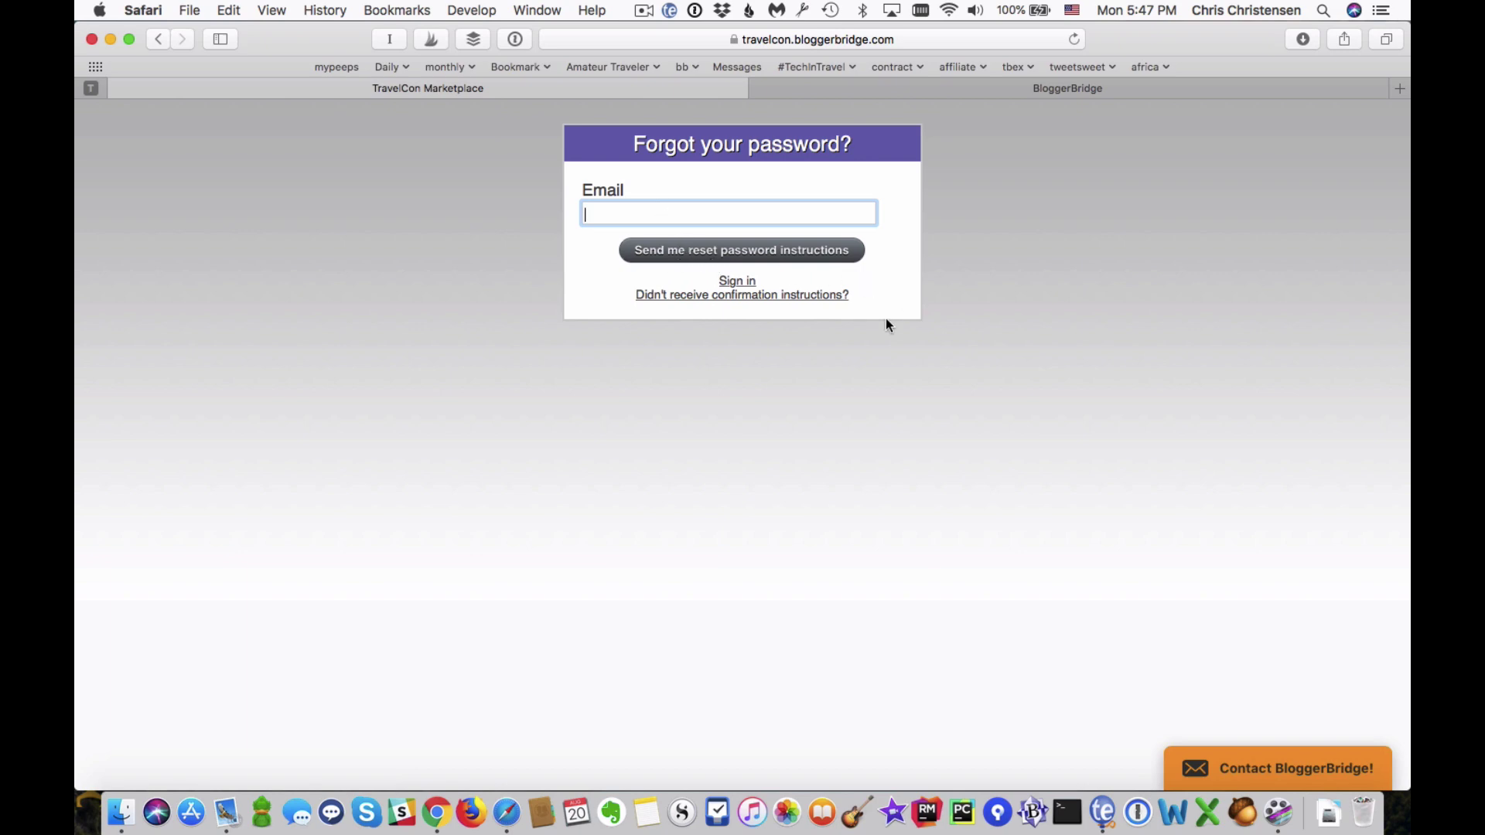
key("super+[")
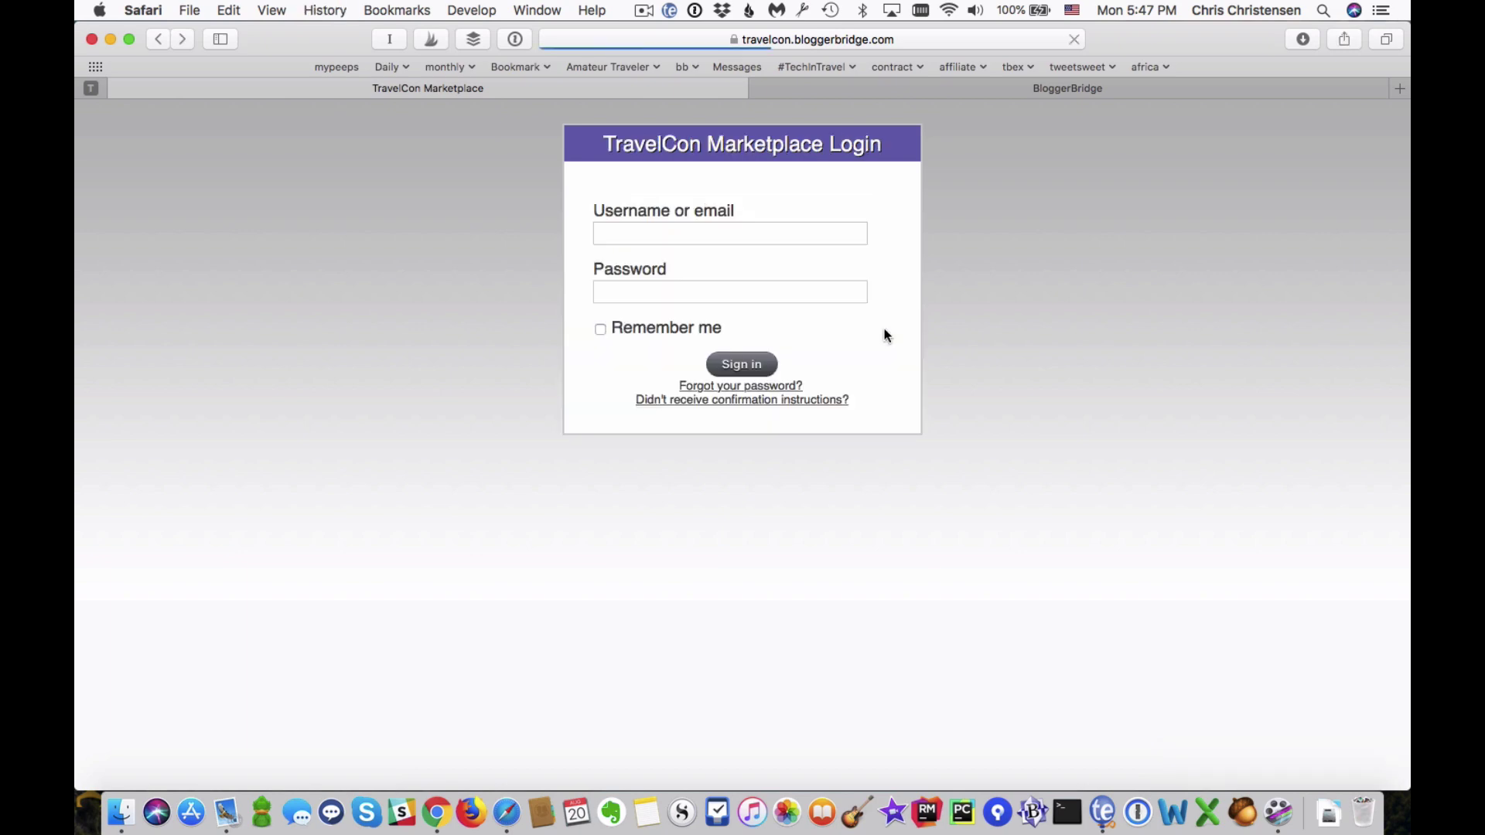
Unlock the password manager with the master password and sign in to the marketplace with the saved login
left_click(524, 40)
type("•••")
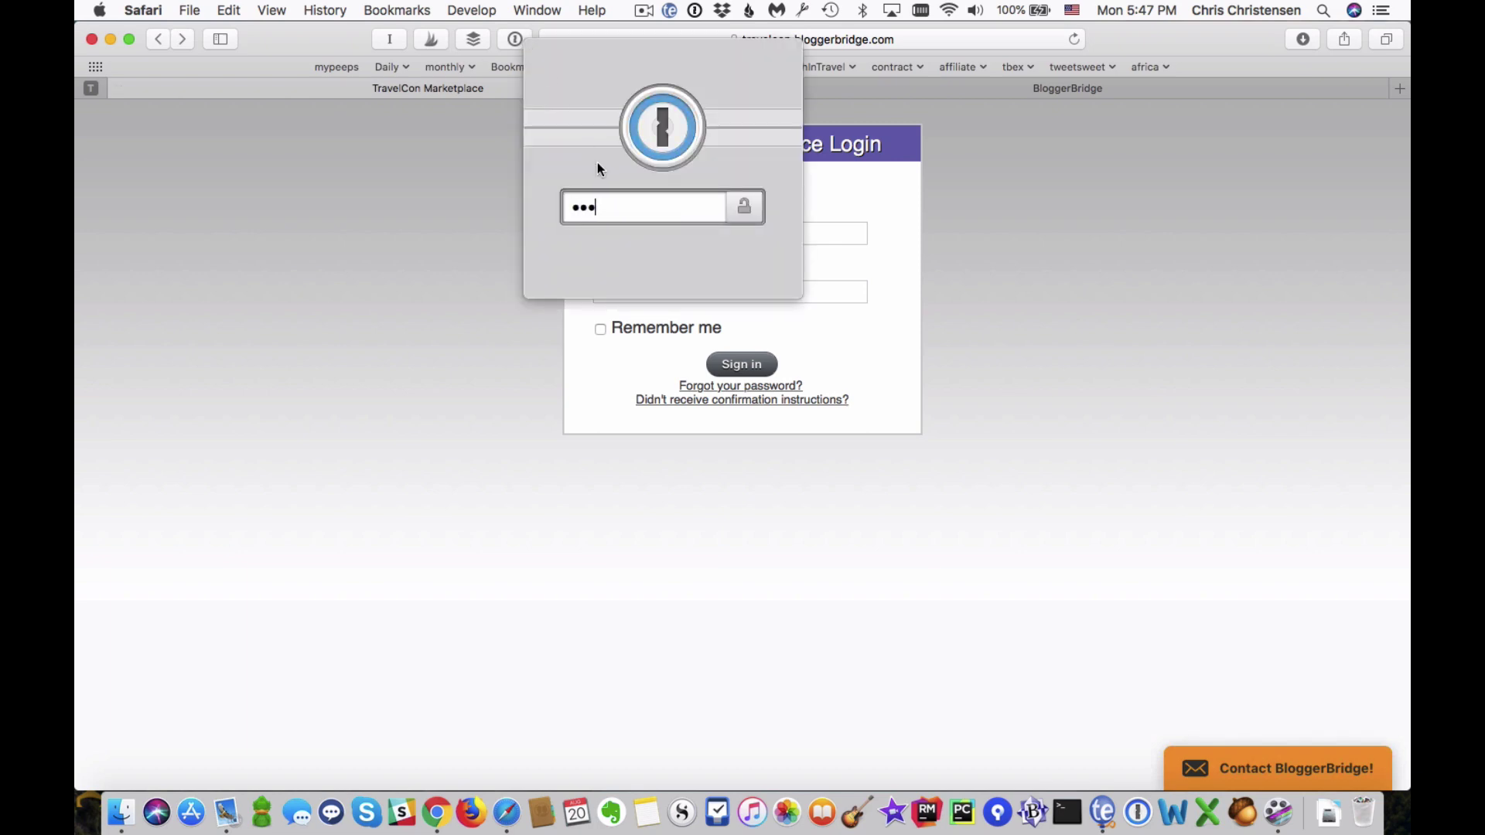
type("•••••")
key("Return")
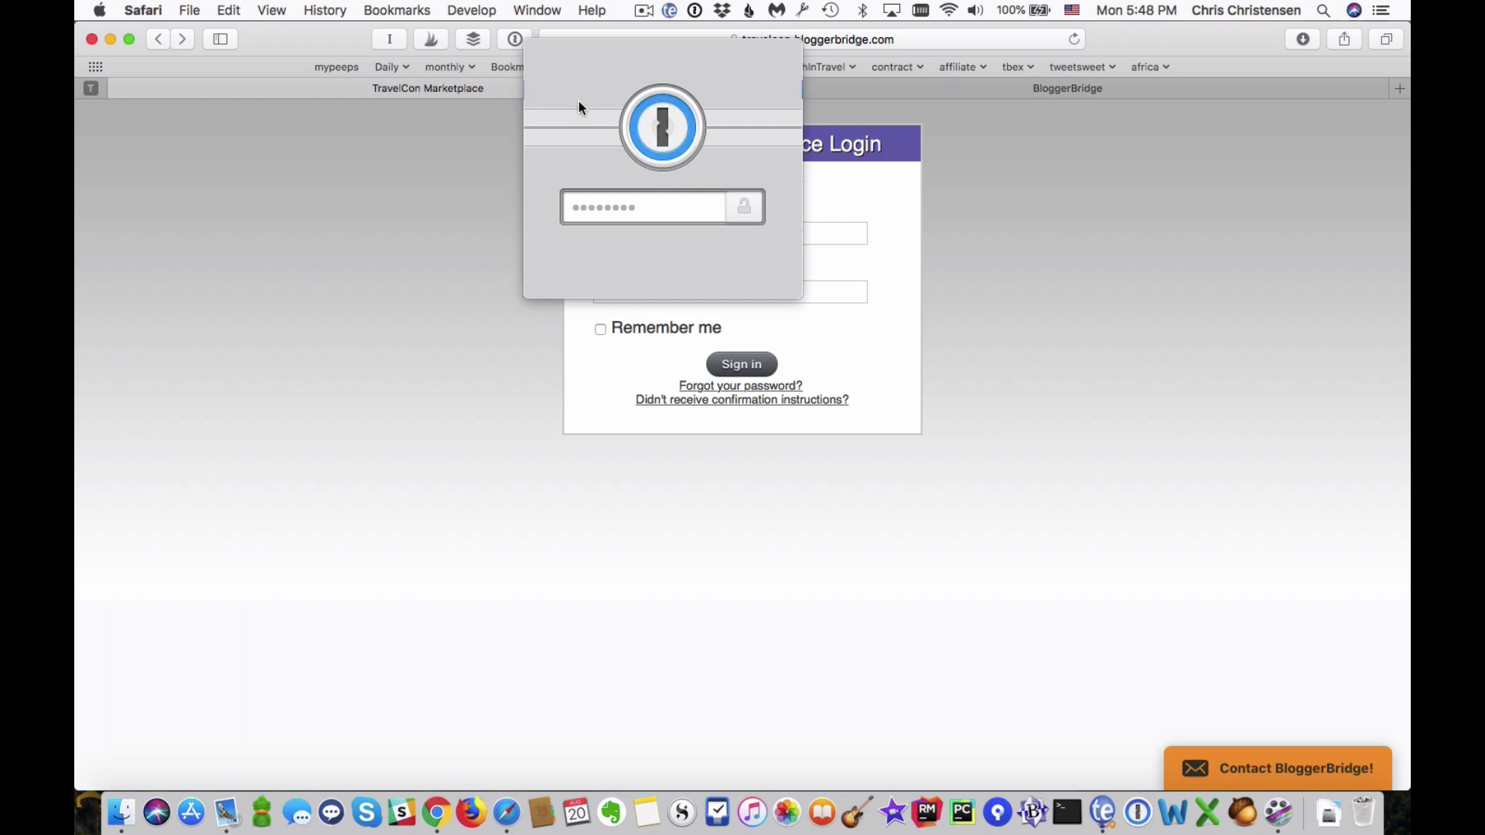
left_click(604, 128)
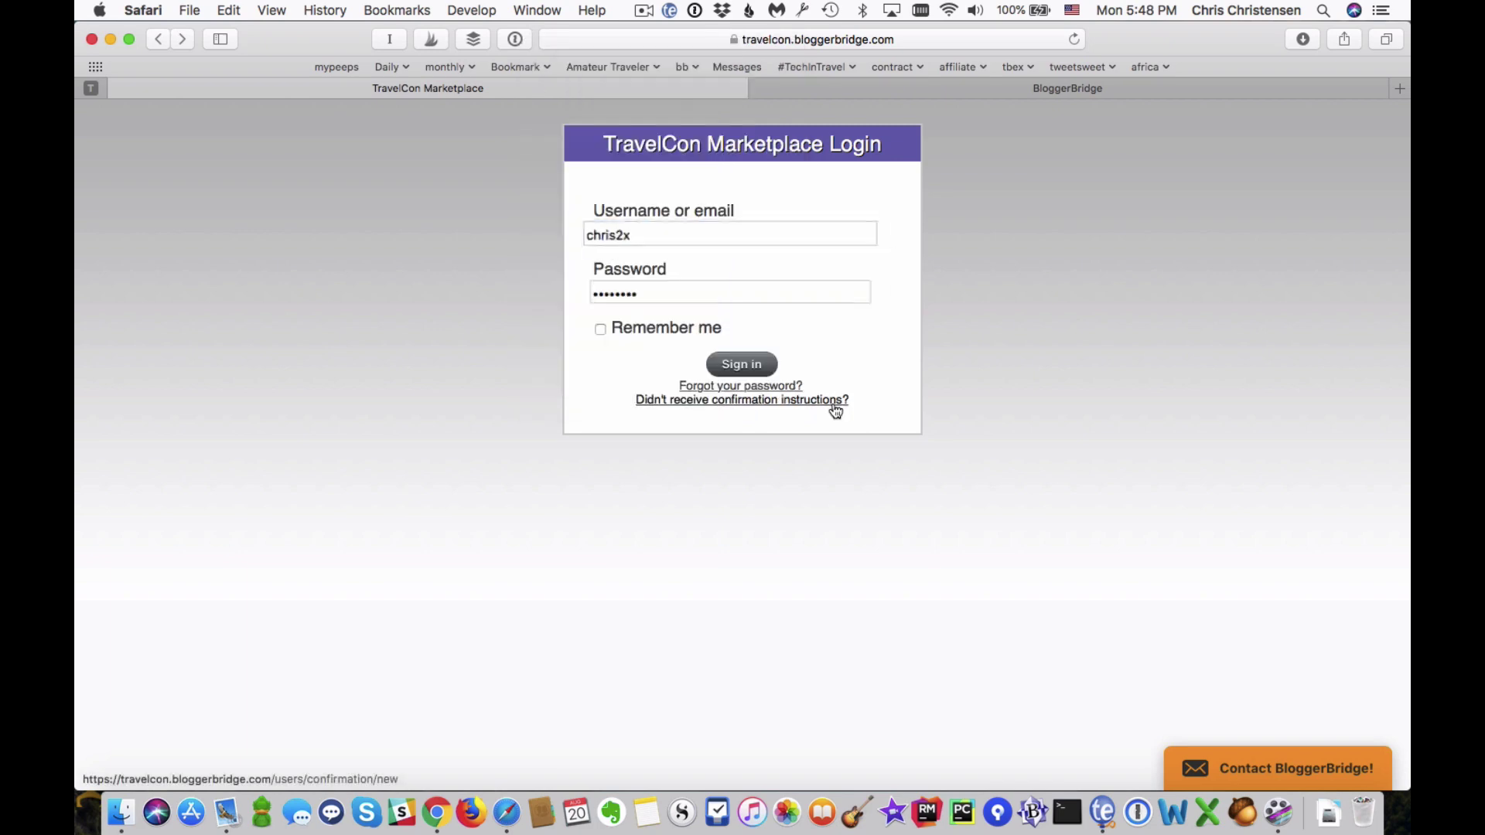
left_click(754, 366)
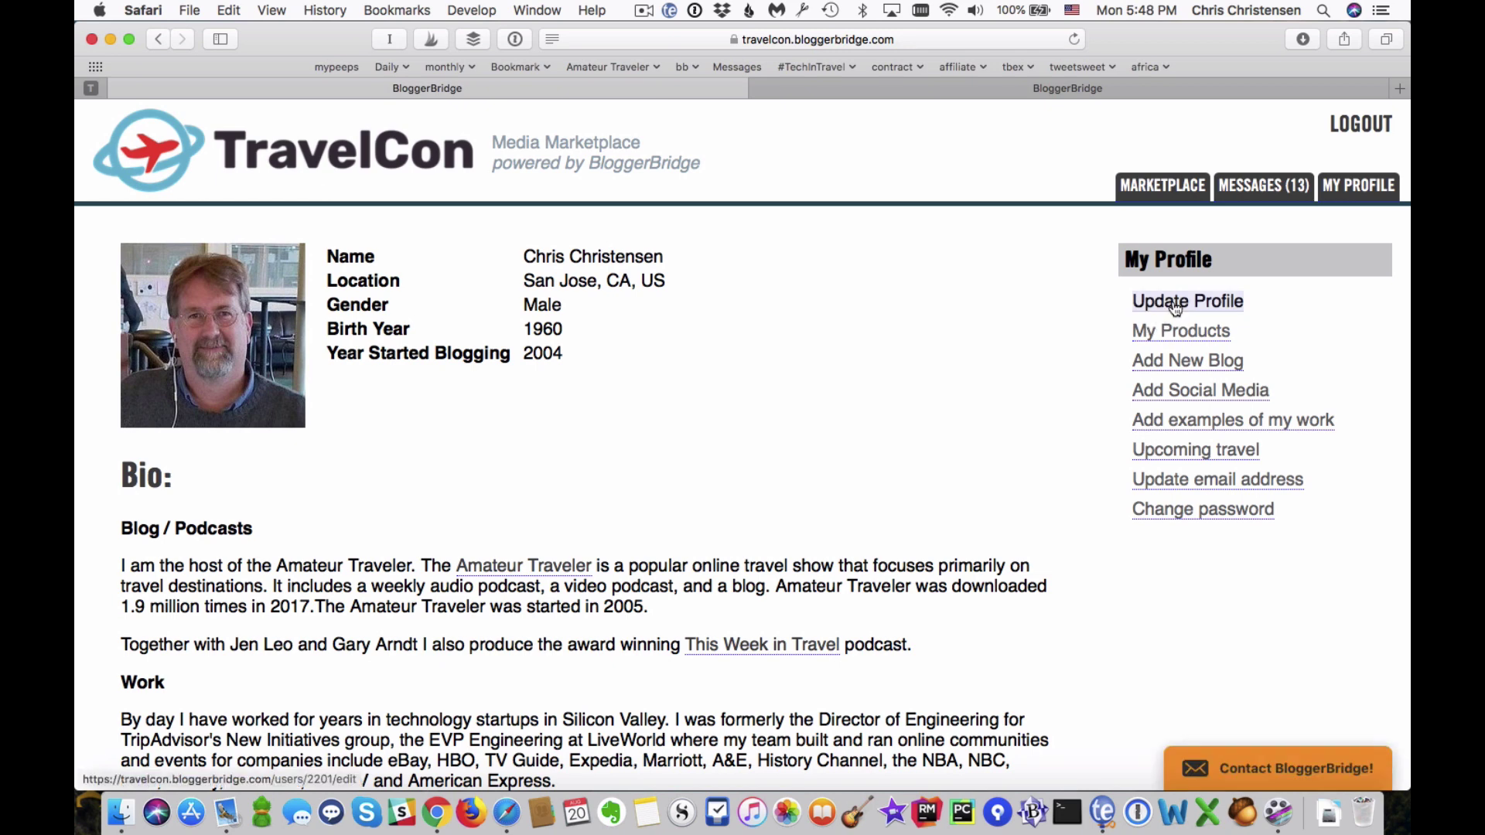
Open the profile for updating and examine its picture, login, name, bio, companies worked with and awards fields
left_click(1175, 307)
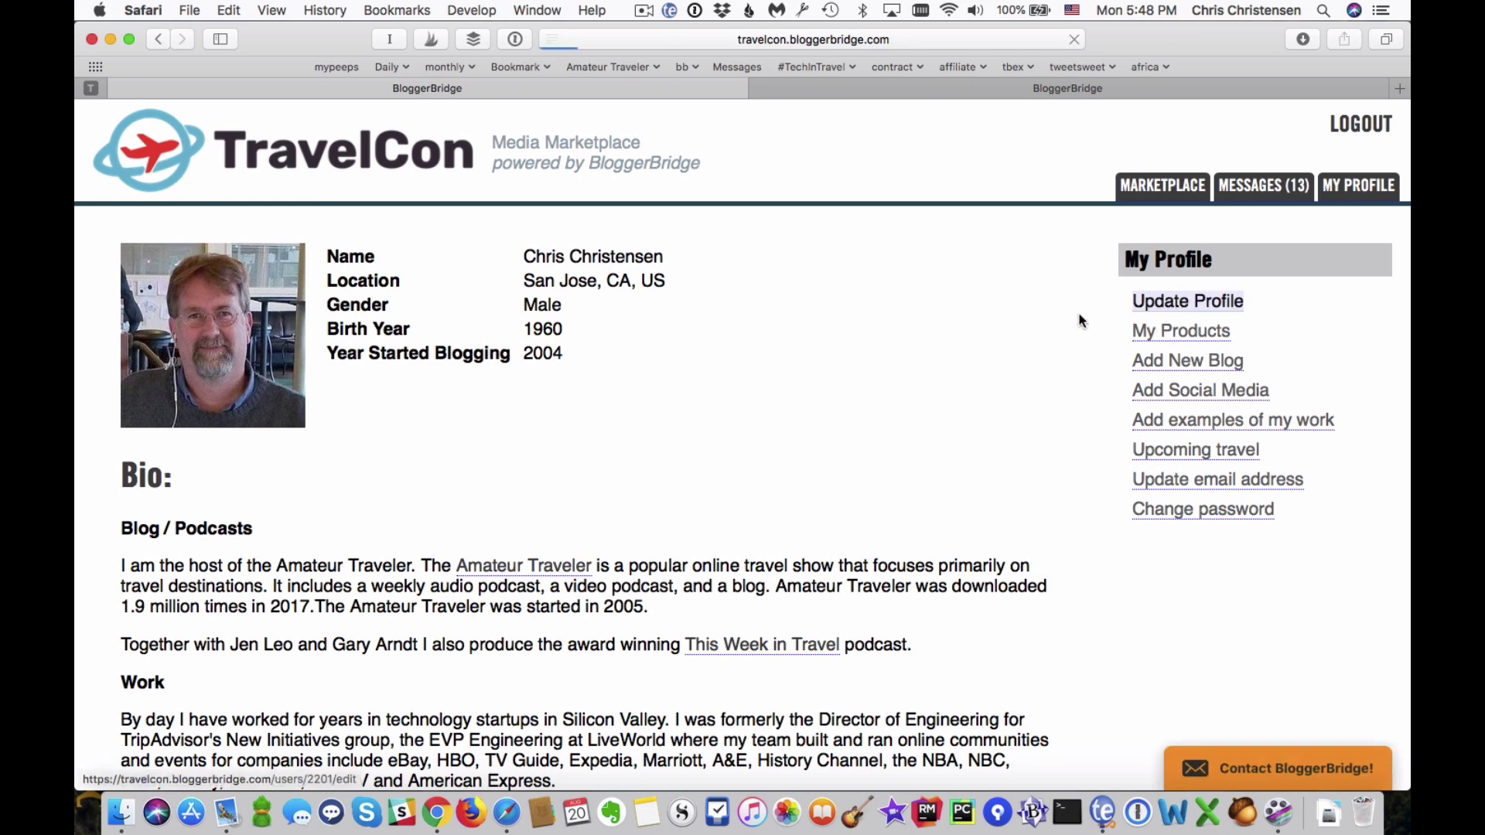
scroll(880, 504, "down", 3)
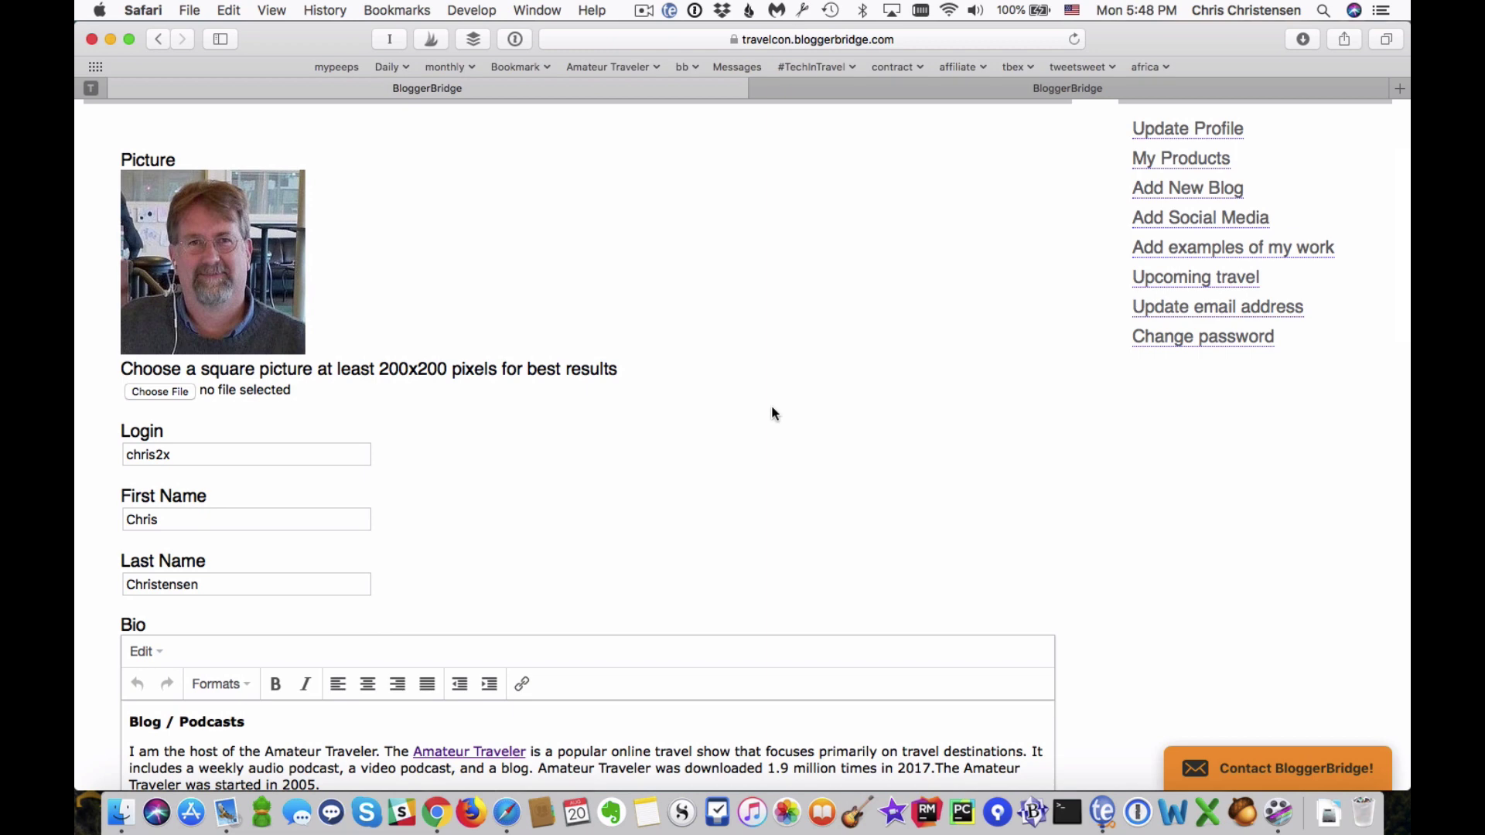
scroll(803, 433, "down", 2)
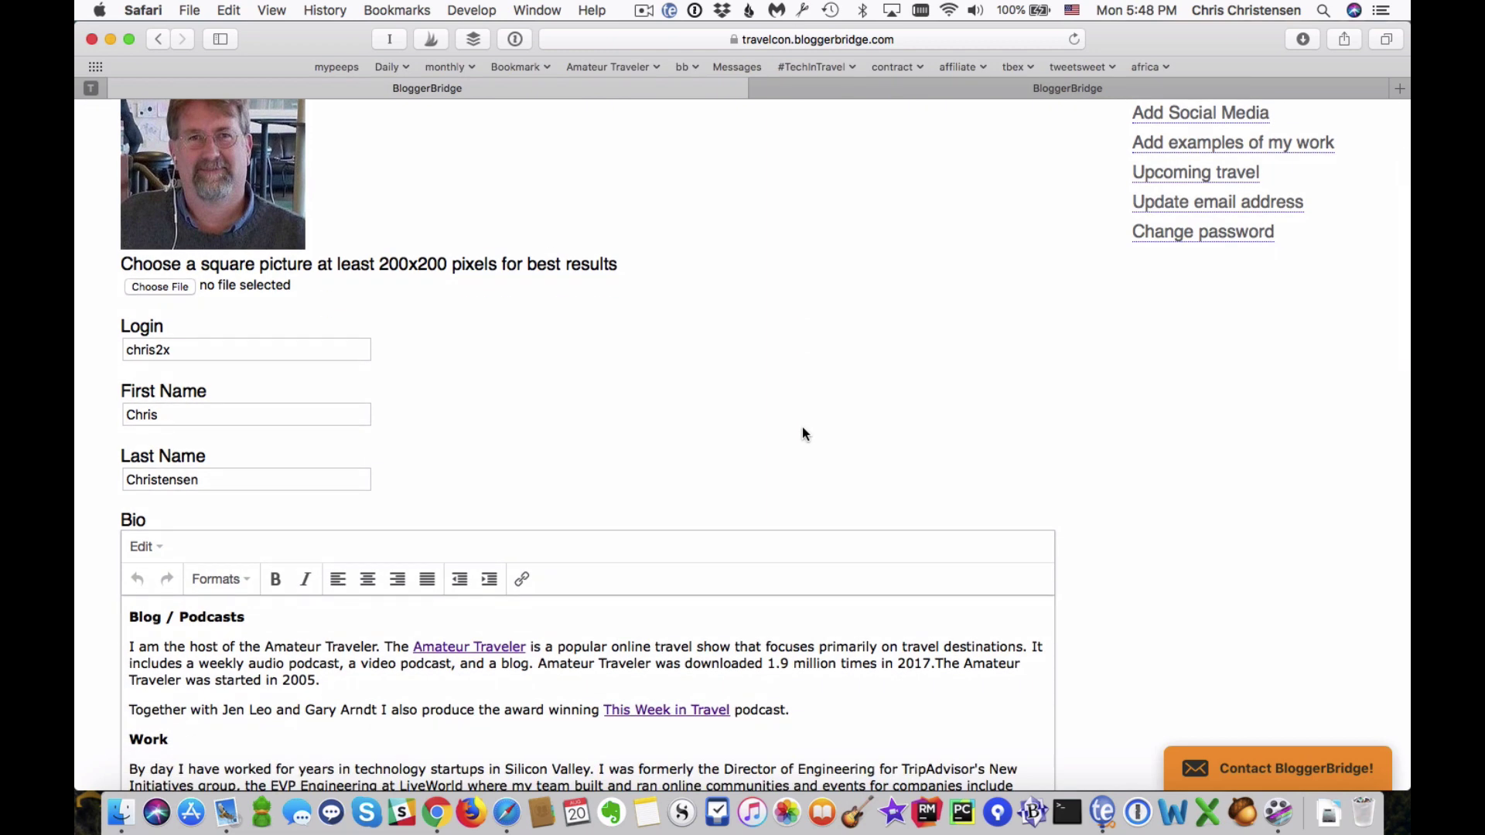
scroll(803, 433, "down", 2)
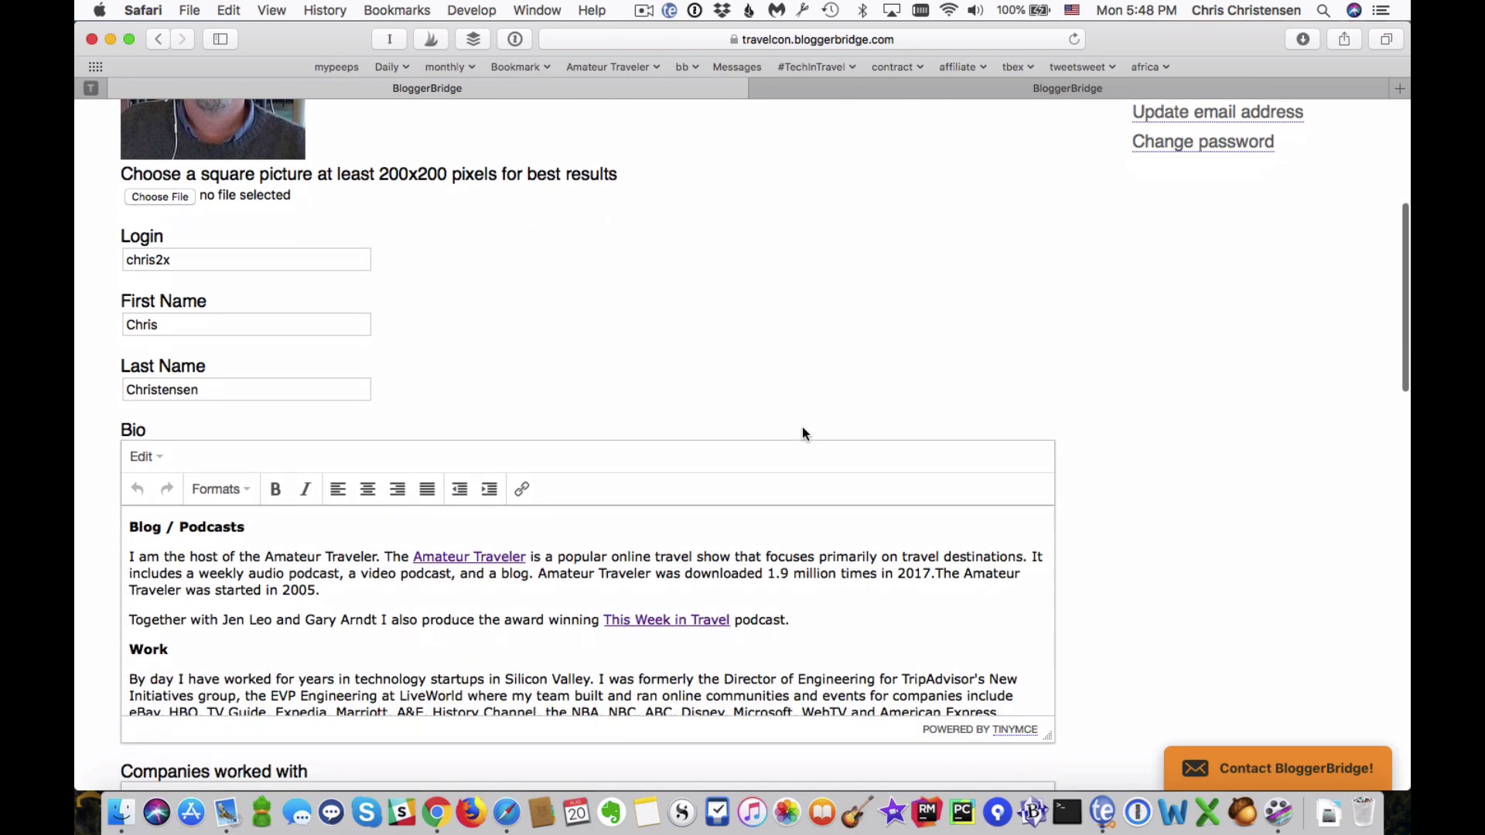
scroll(801, 433, "down", 1)
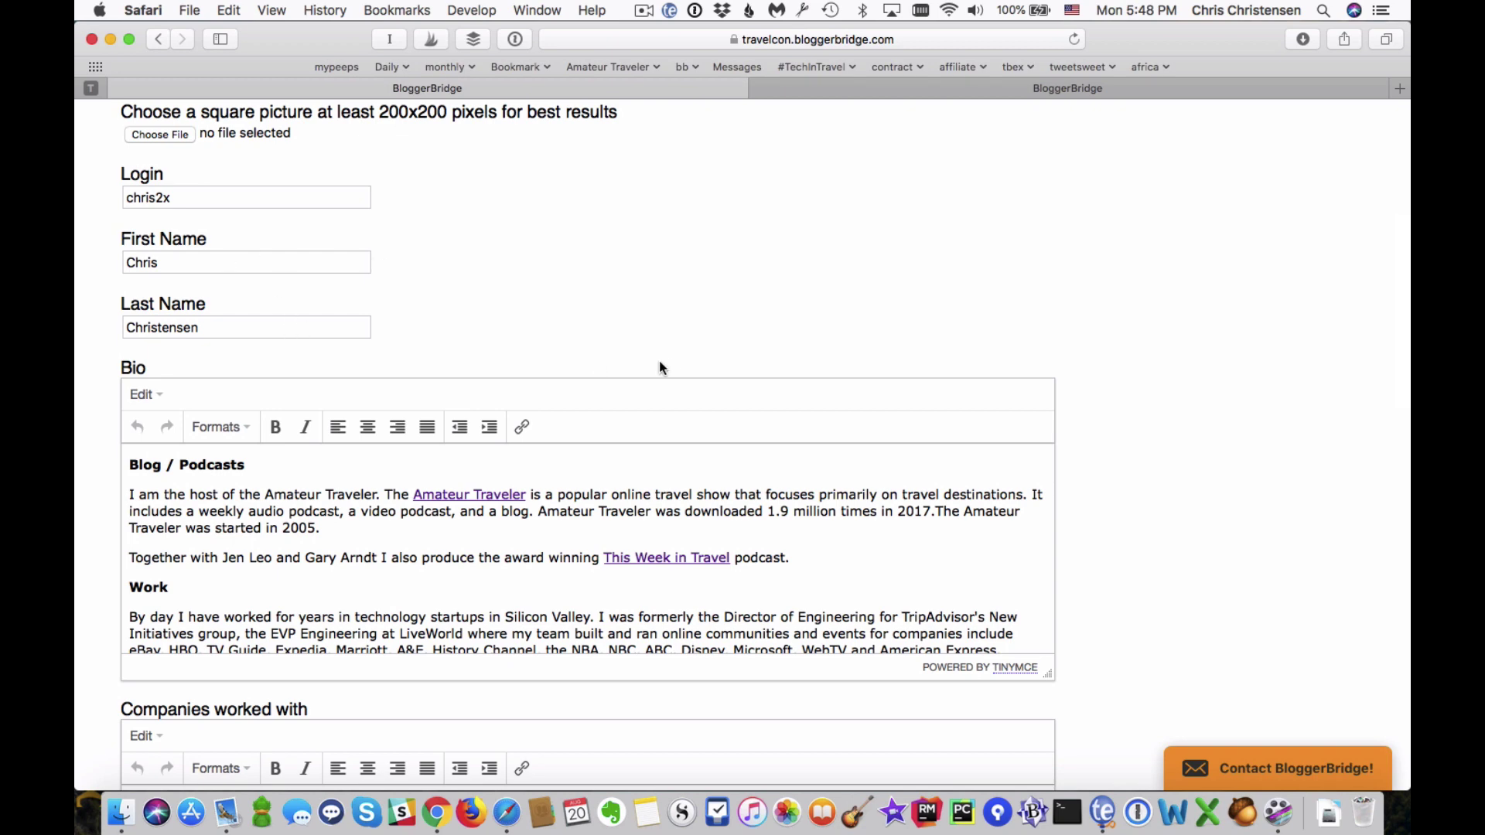
scroll(666, 360, "down", 5)
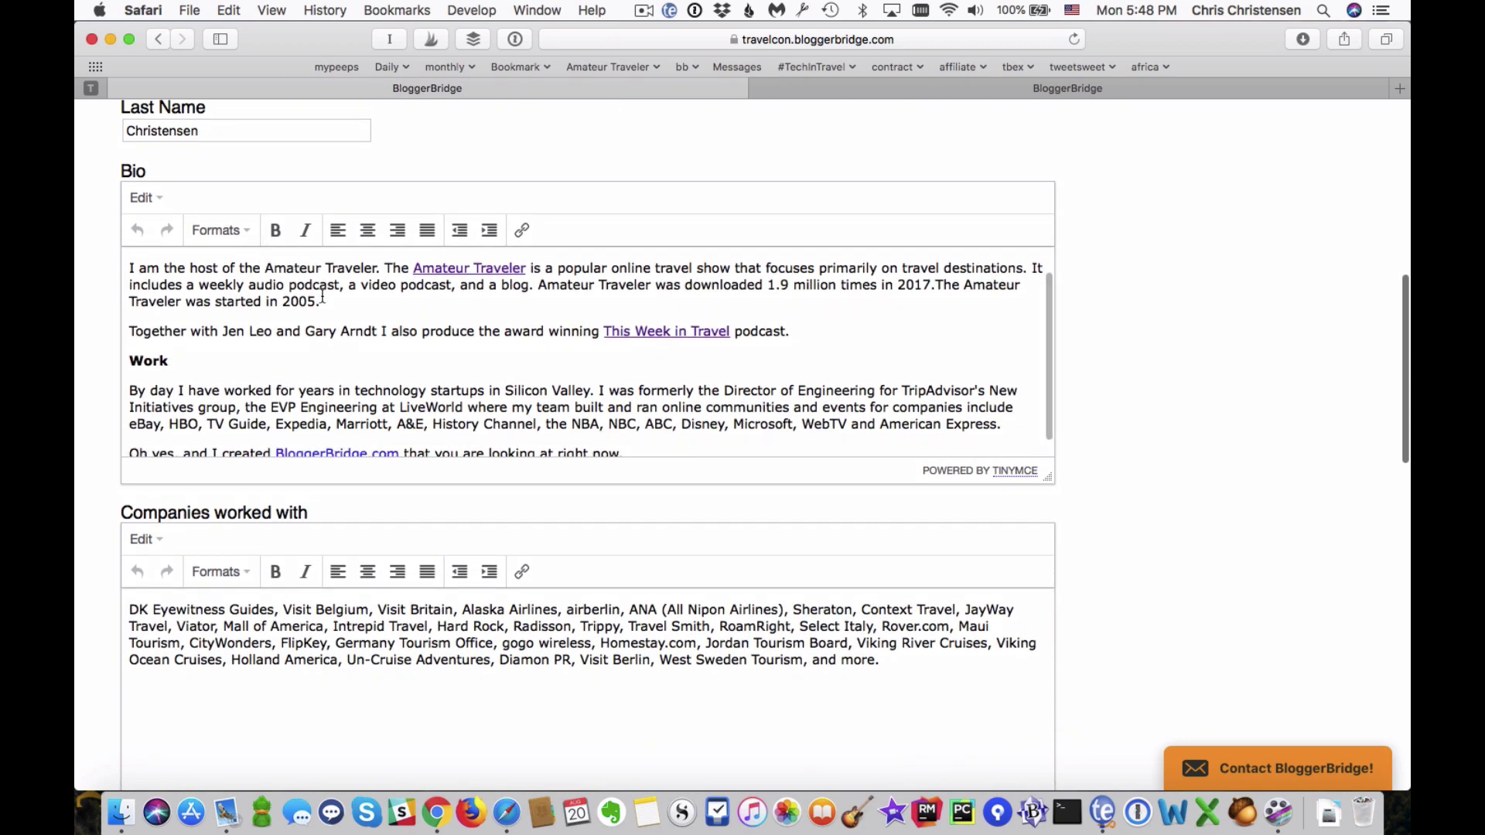
scroll(731, 394, "up", 2)
scroll(730, 394, "down", 4)
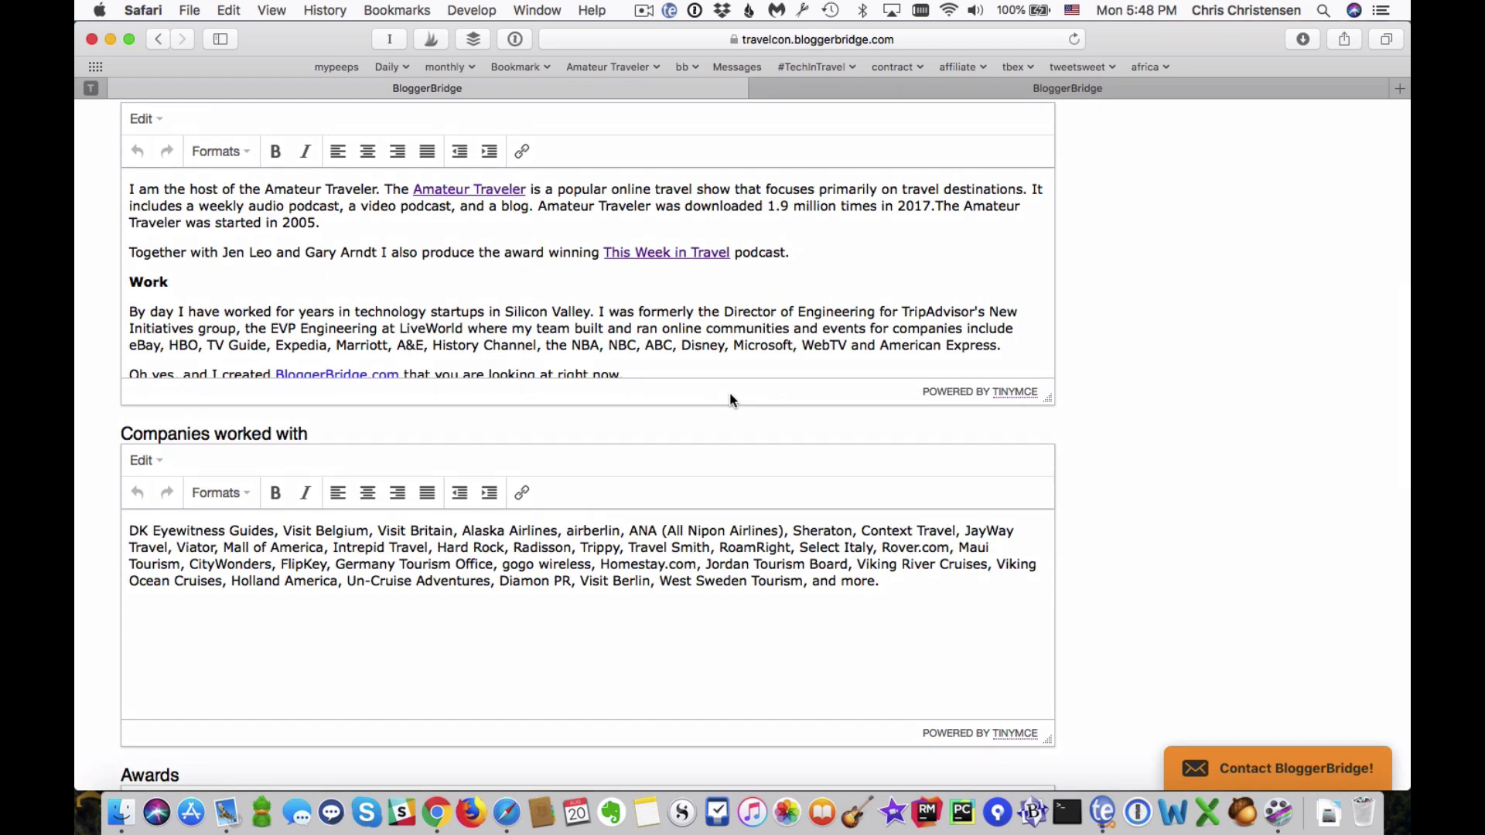
scroll(730, 395, "down", 4)
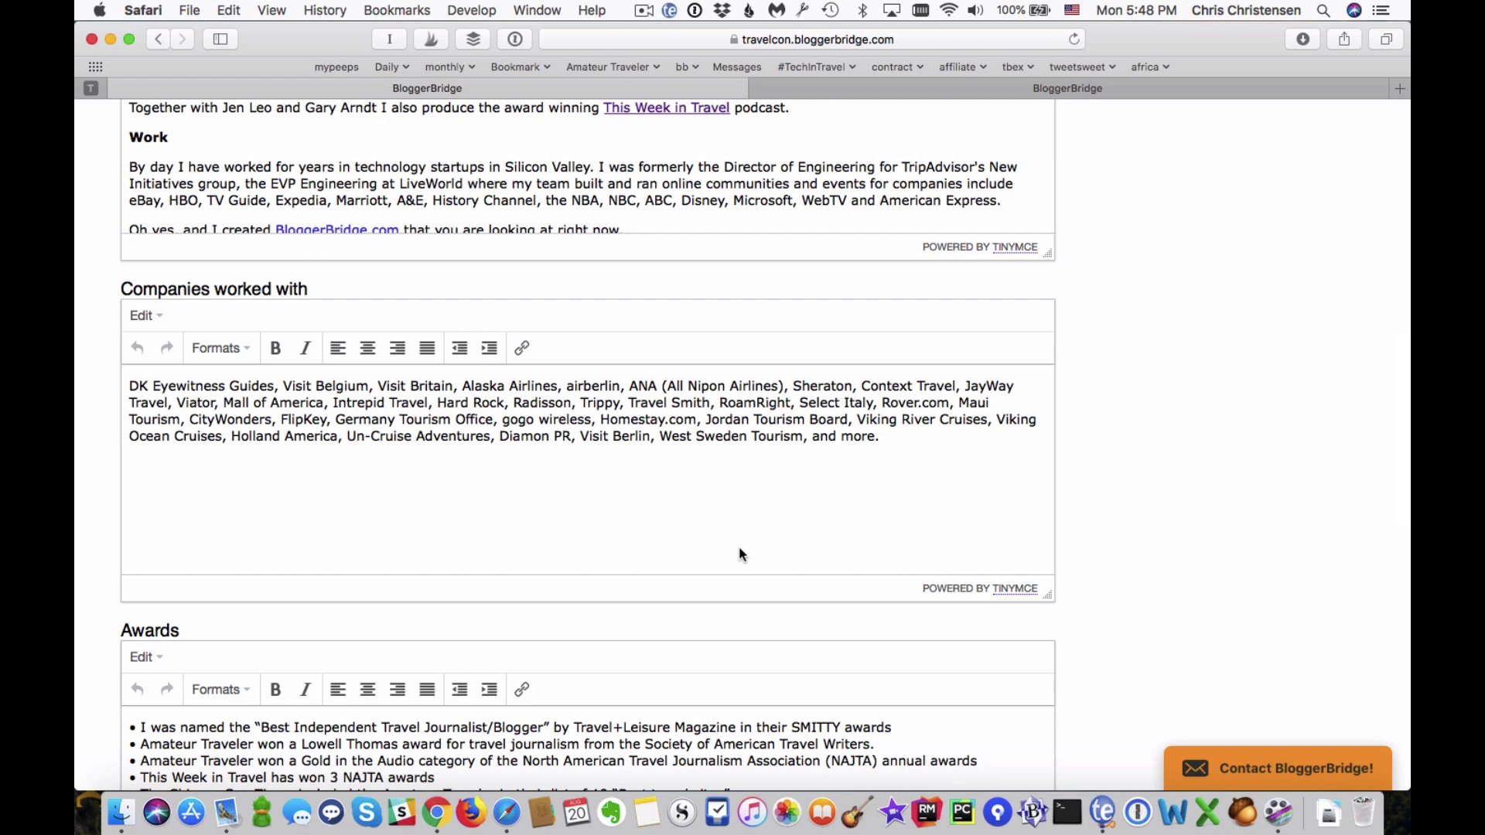
scroll(740, 550, "down", 7)
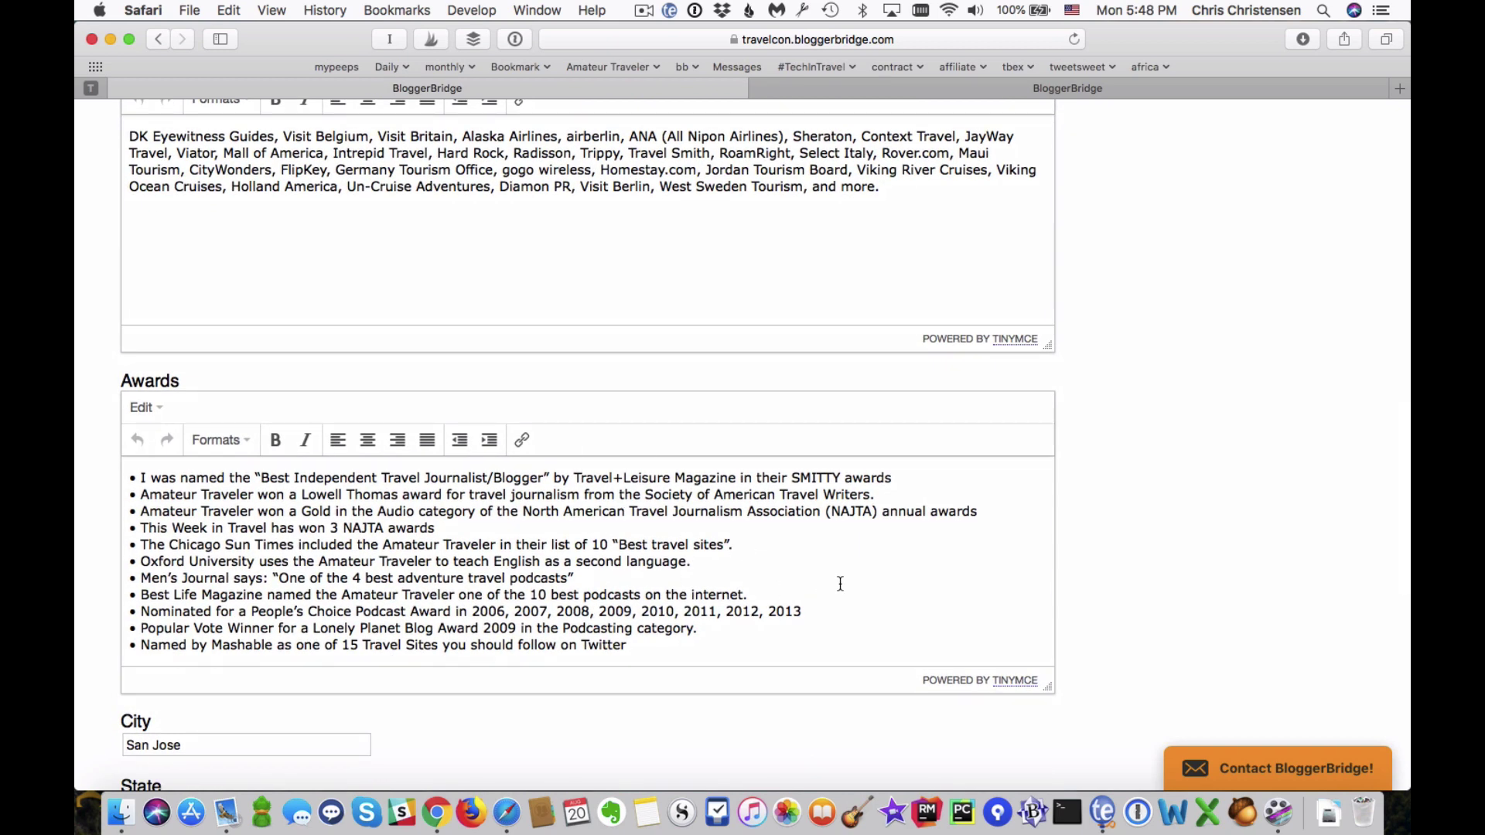
Examine the profile form's location, gender choices, birth year, blogging start year, newsletter and upcoming events settings
scroll(841, 583, "down", 7)
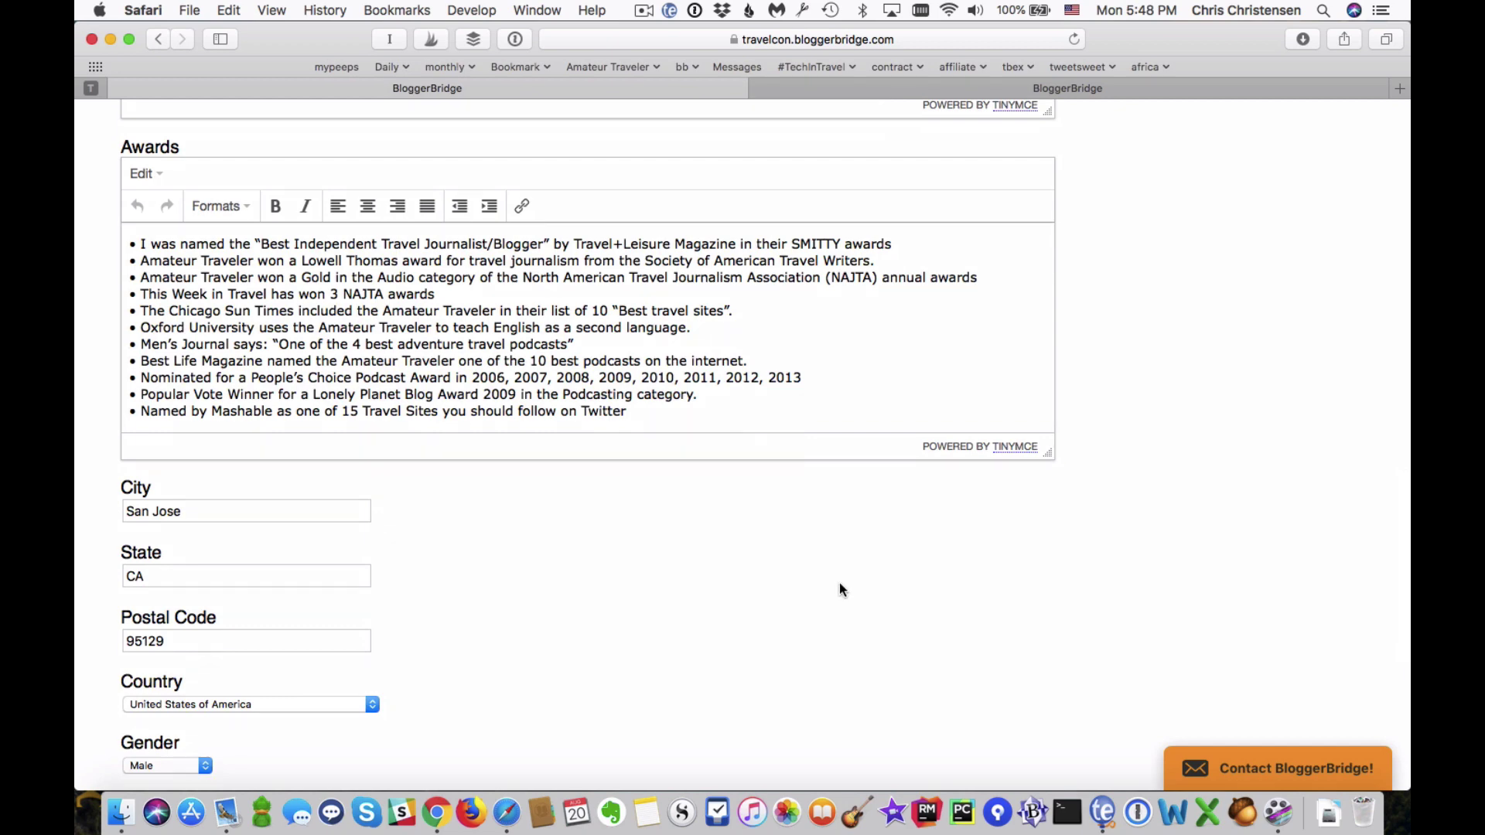
scroll(796, 590, "down", 1)
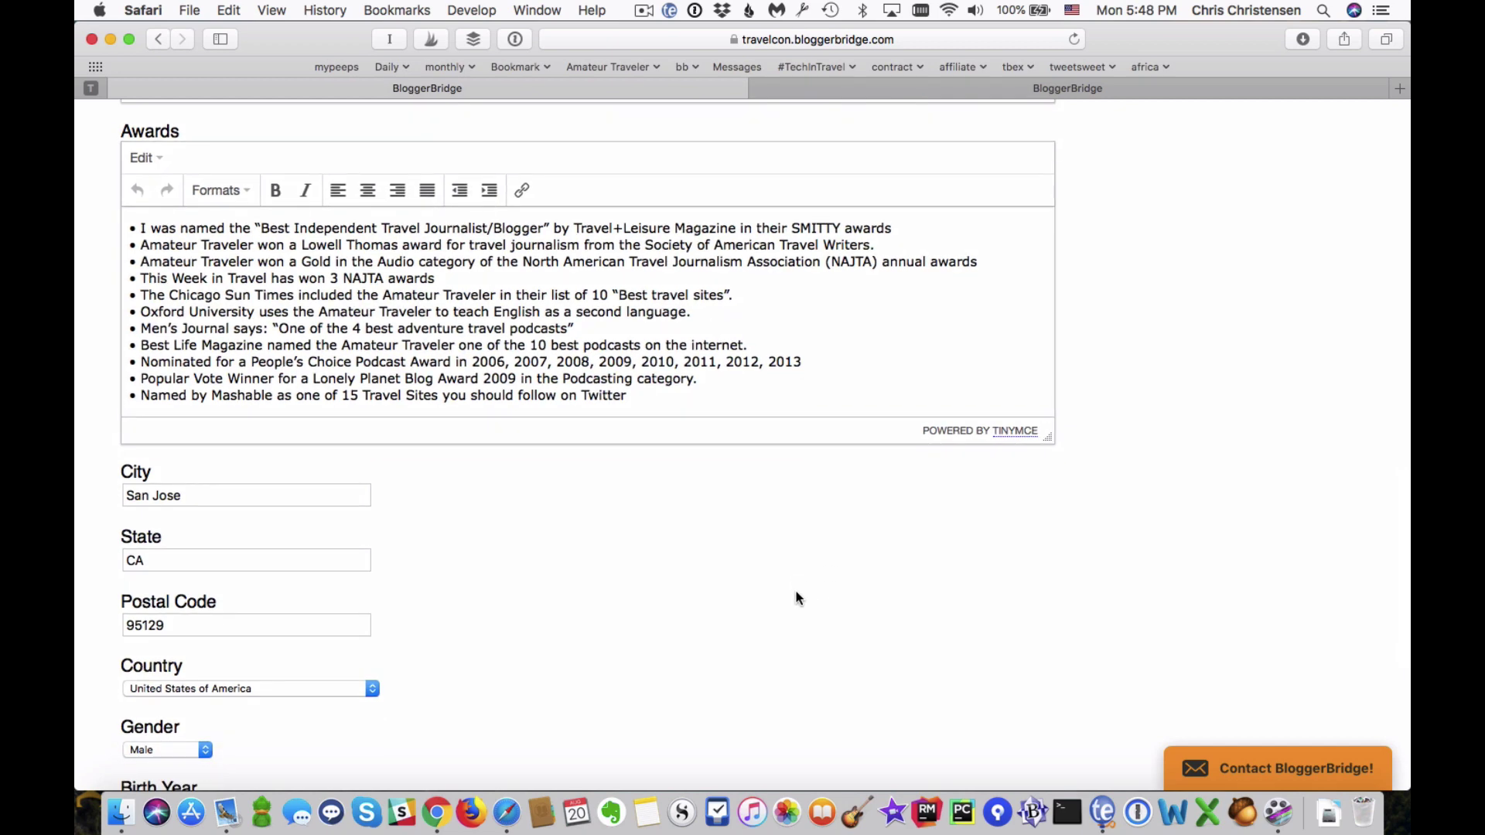
scroll(738, 561, "down", 3)
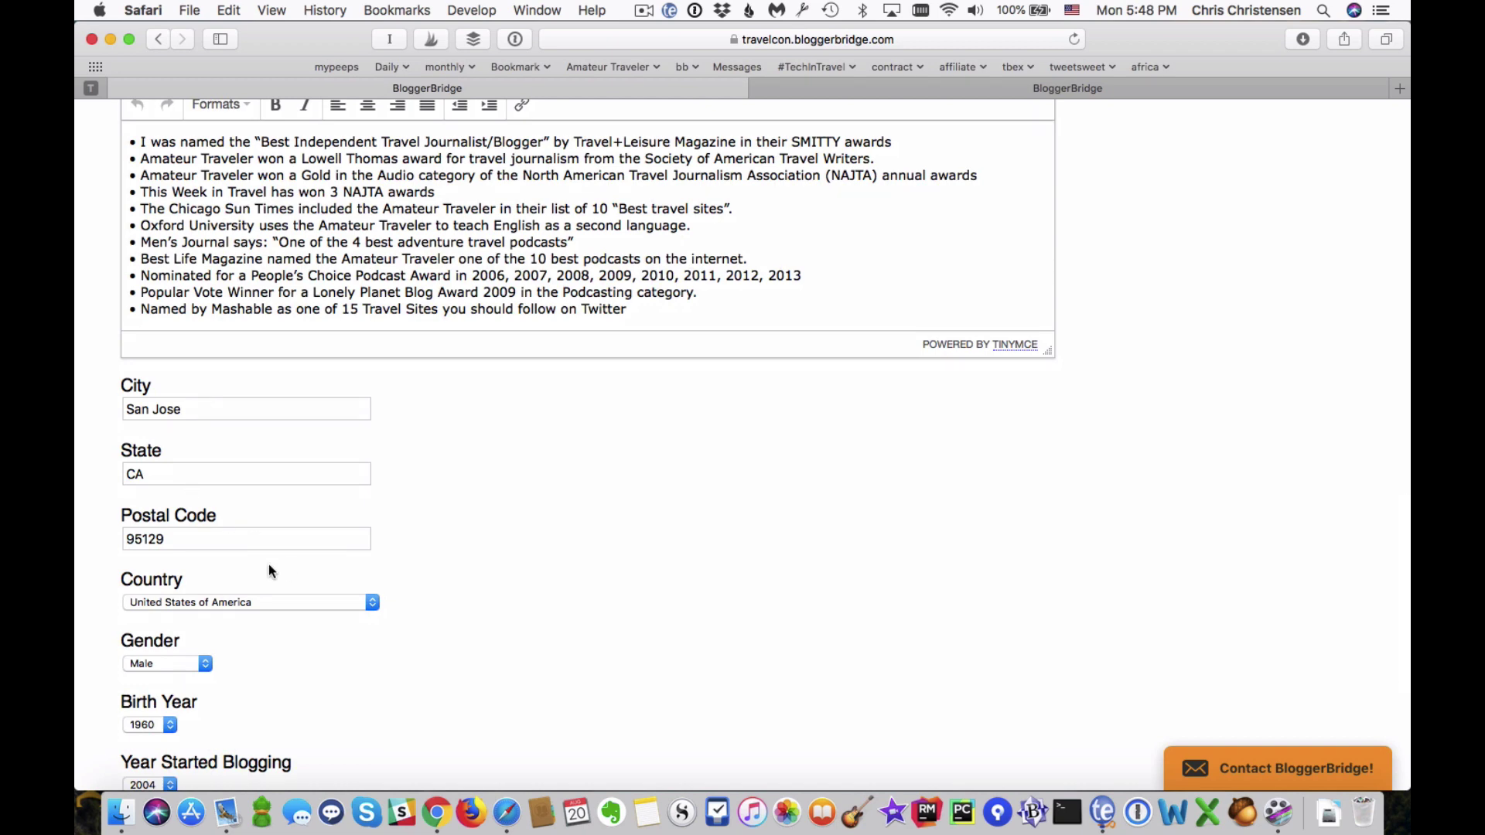
scroll(557, 627, "down", 5)
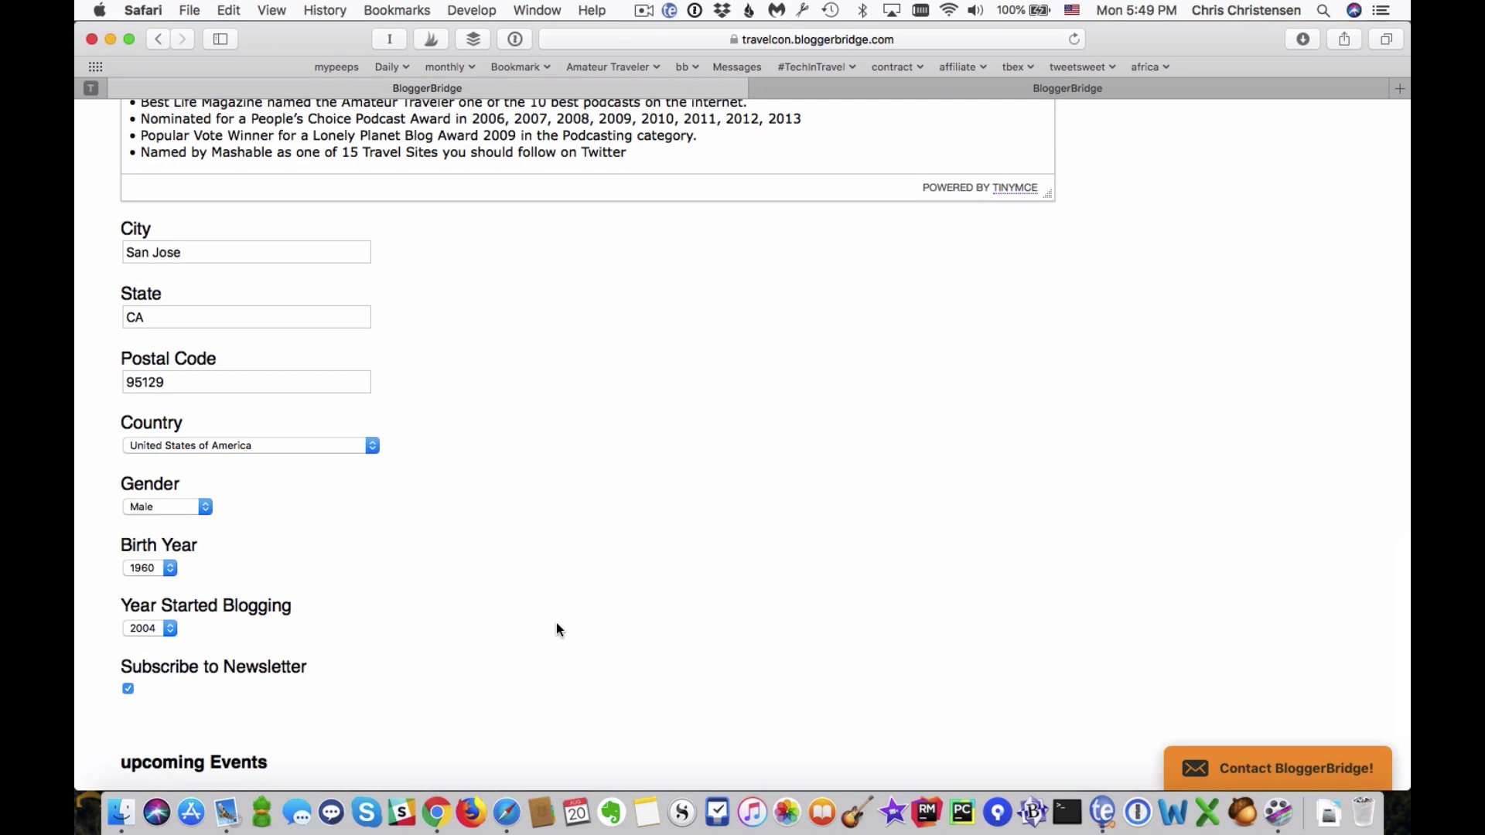
scroll(558, 629, "down", 3)
left_click(206, 370)
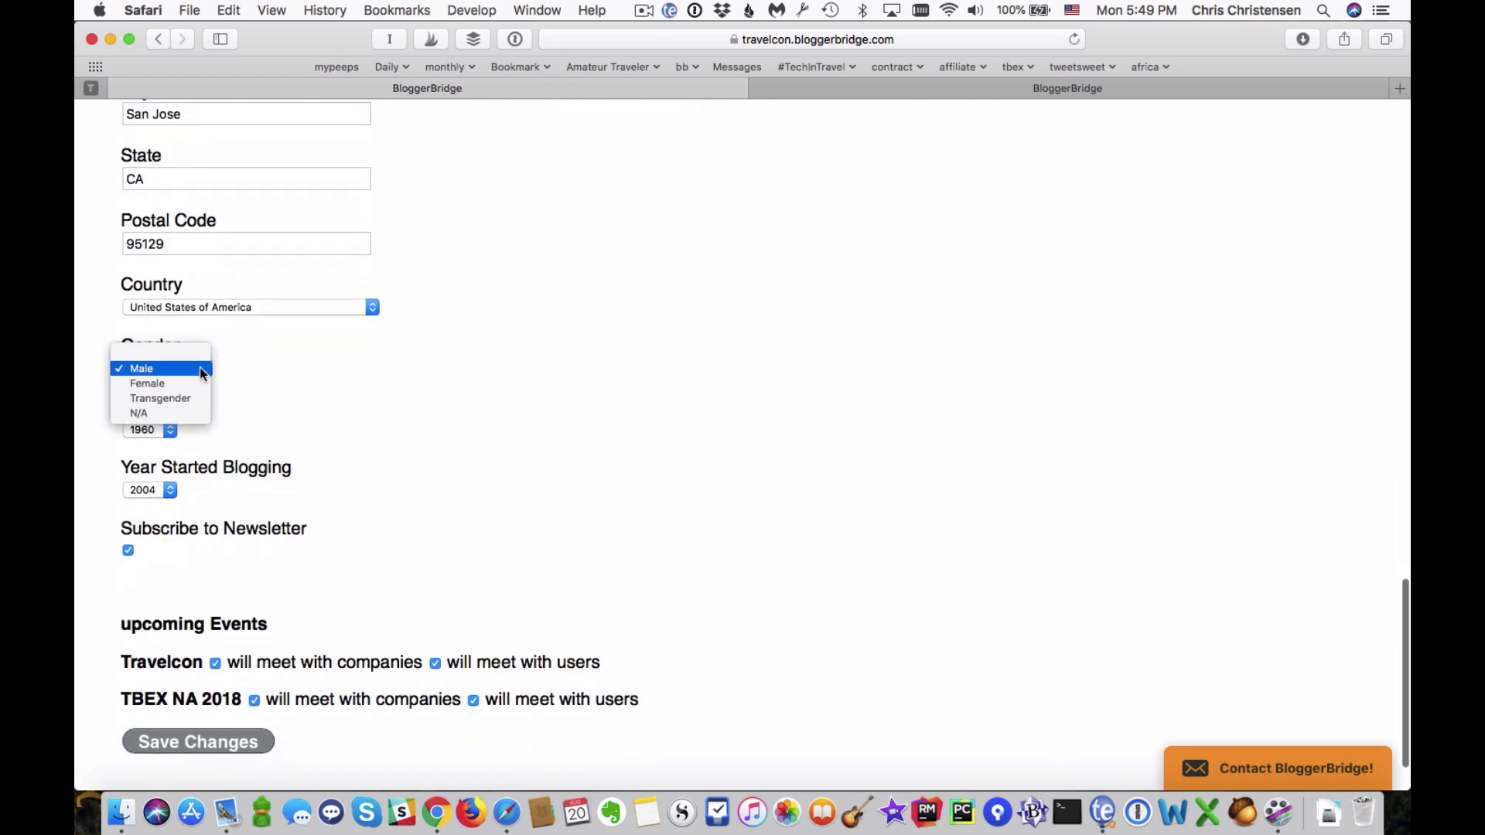
left_click(318, 399)
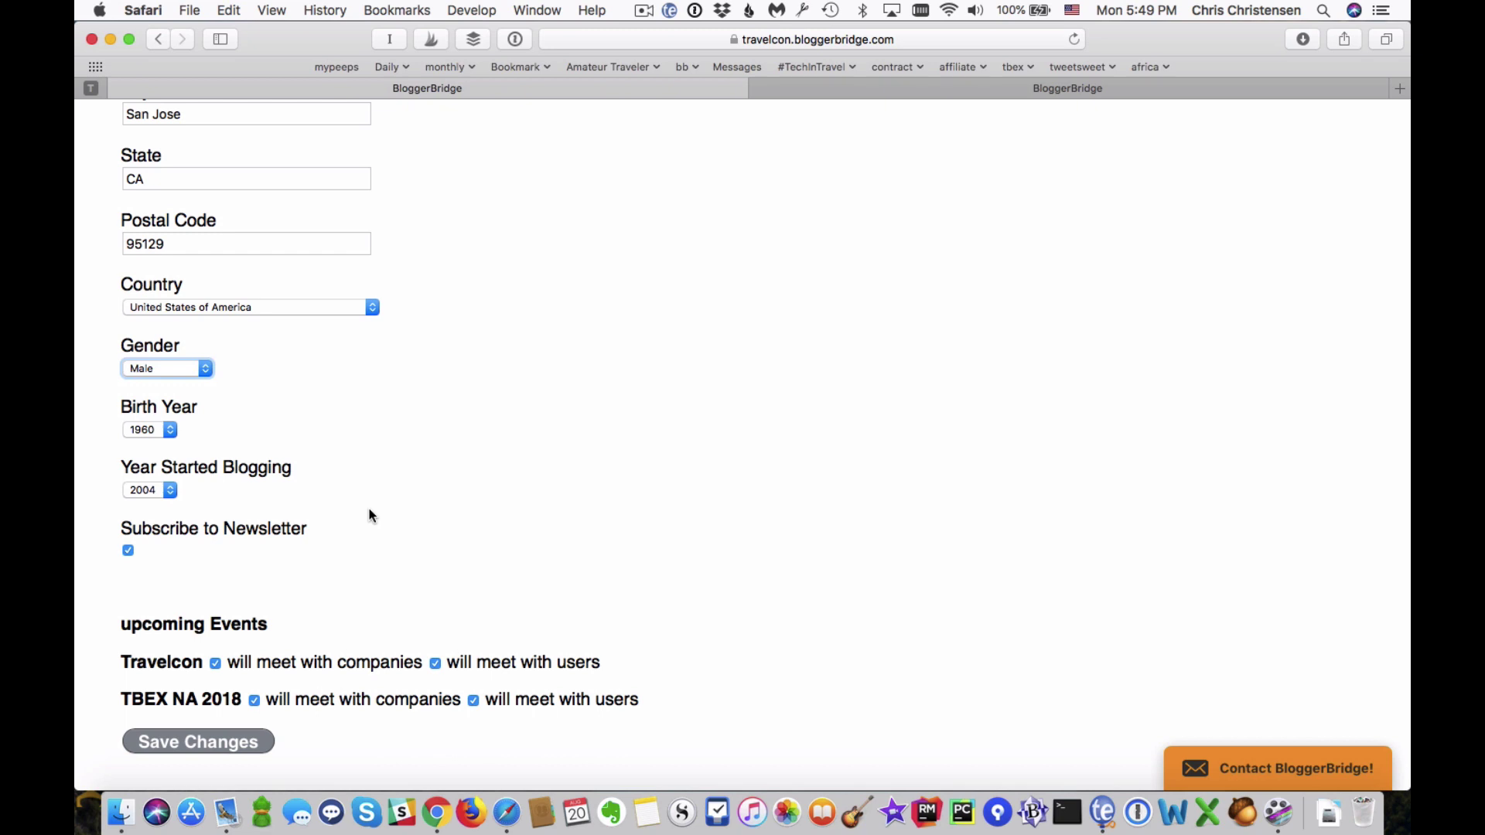
scroll(372, 516, "up", 3)
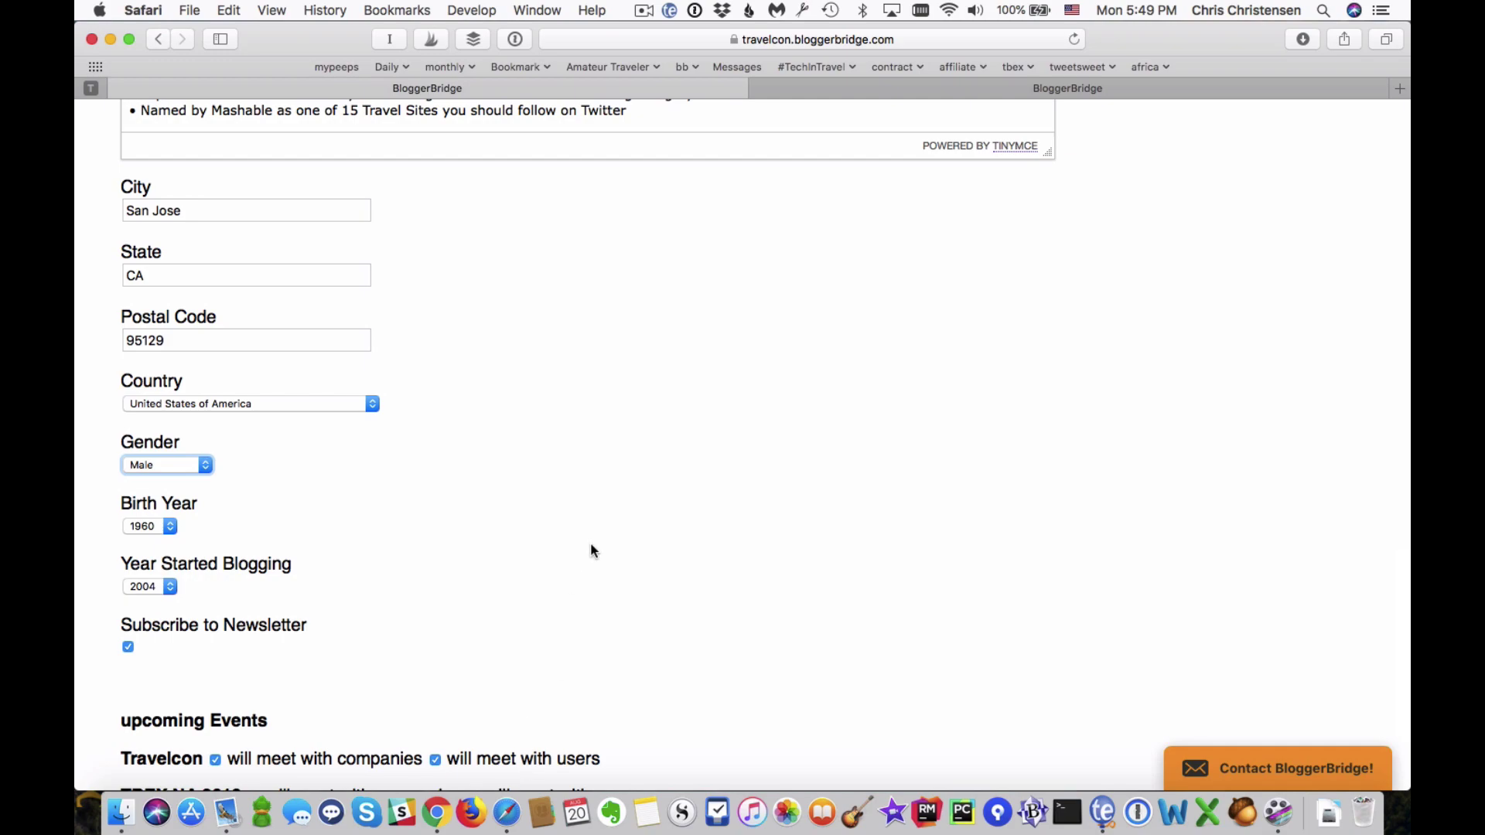
scroll(591, 551, "up", 15)
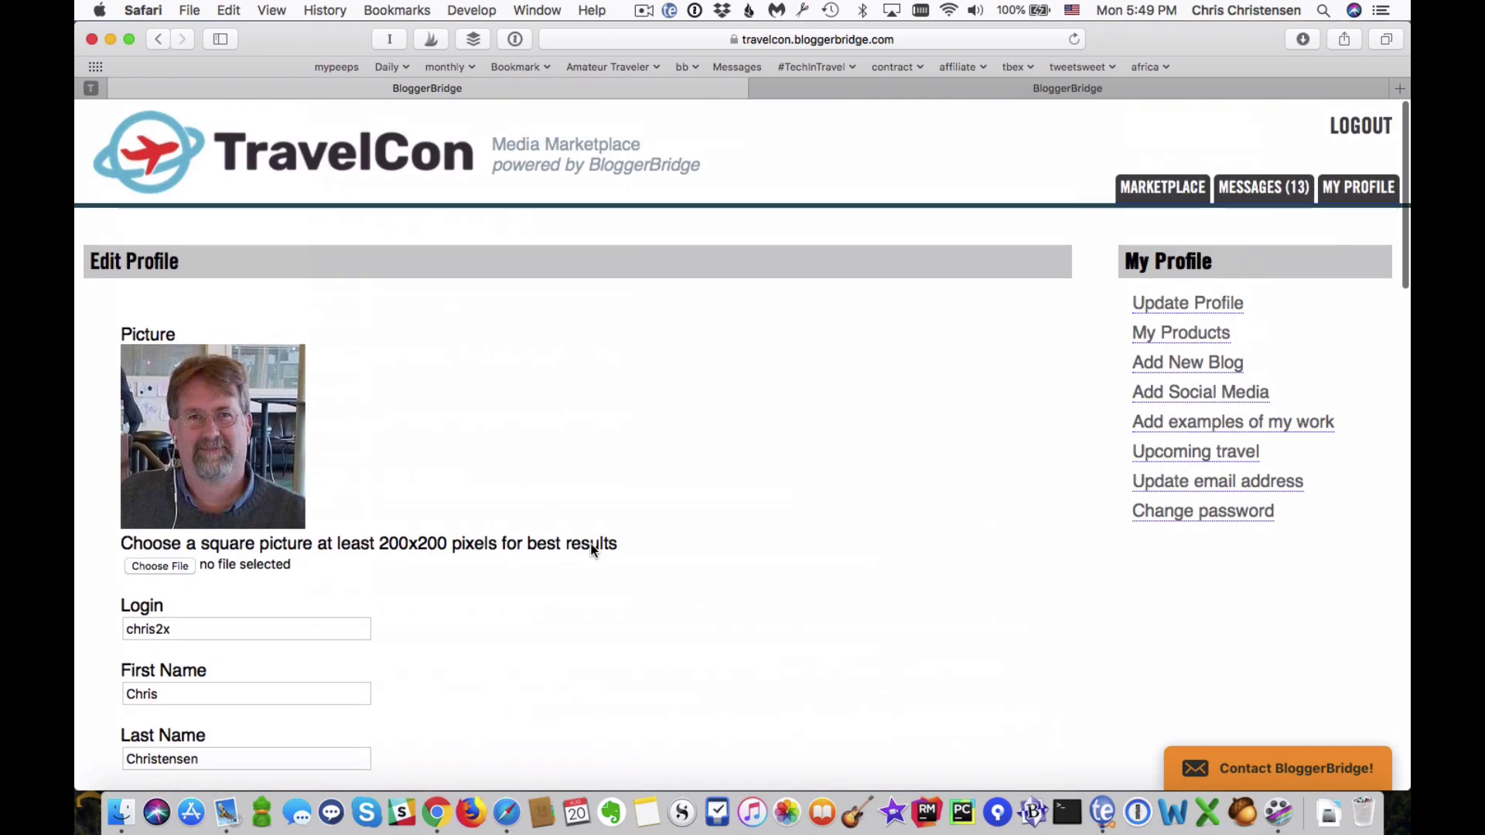
Open My Products and examine the list of products and services a blogger can offer companies
left_click(1159, 333)
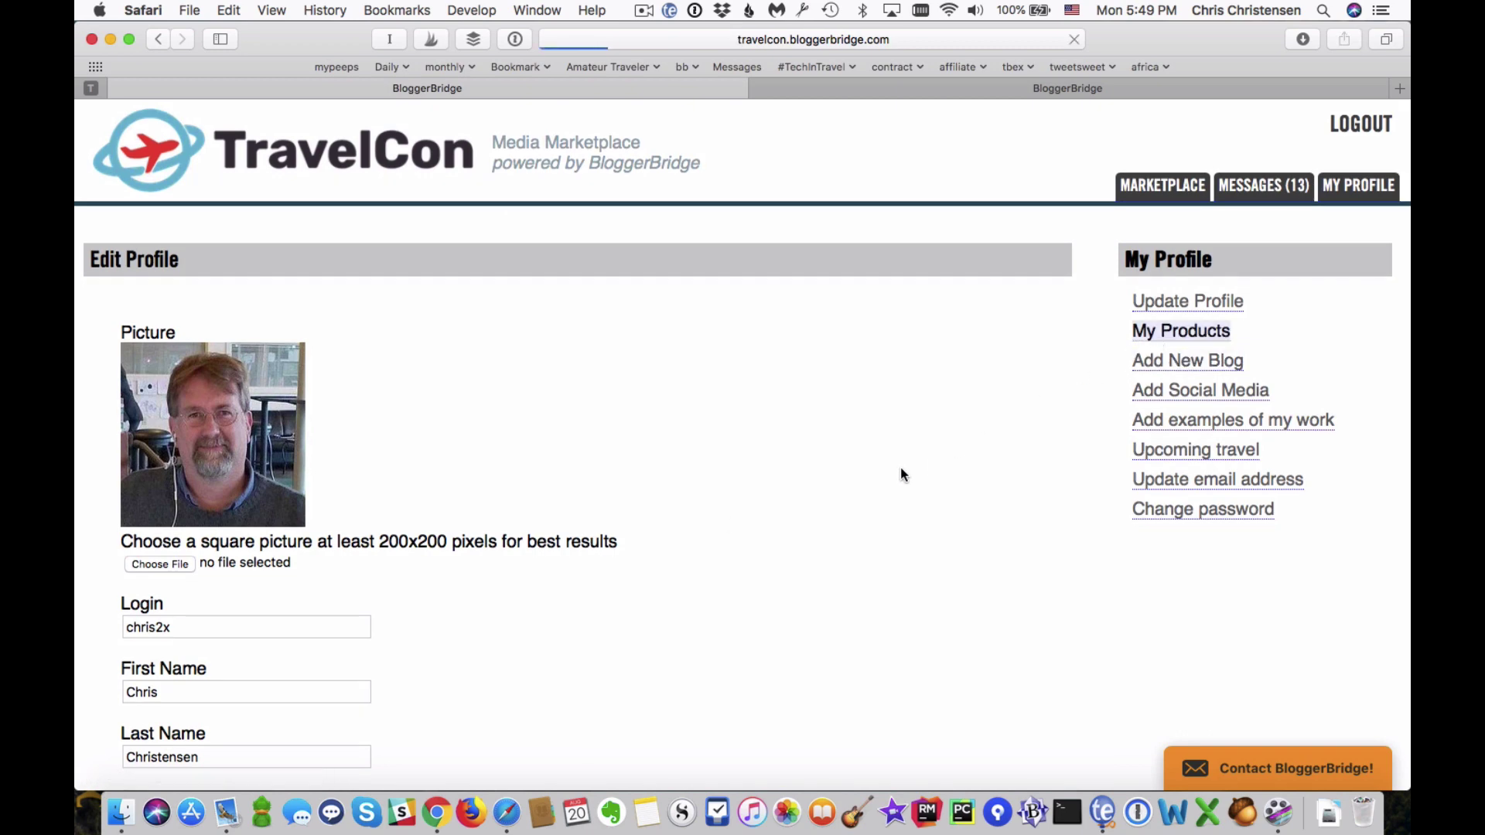
scroll(1033, 506, "down", 5)
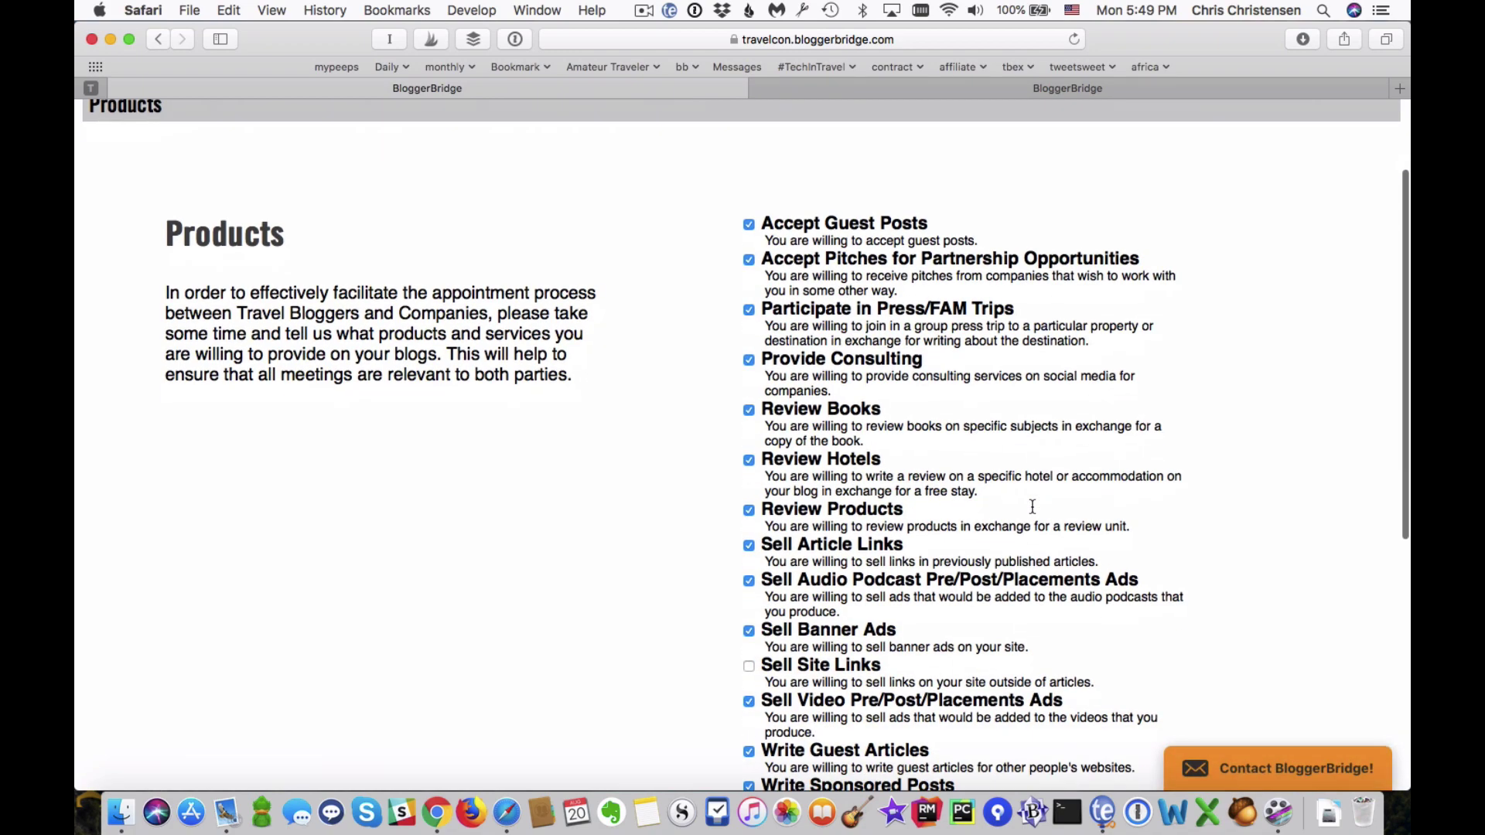
scroll(1033, 507, "down", 4)
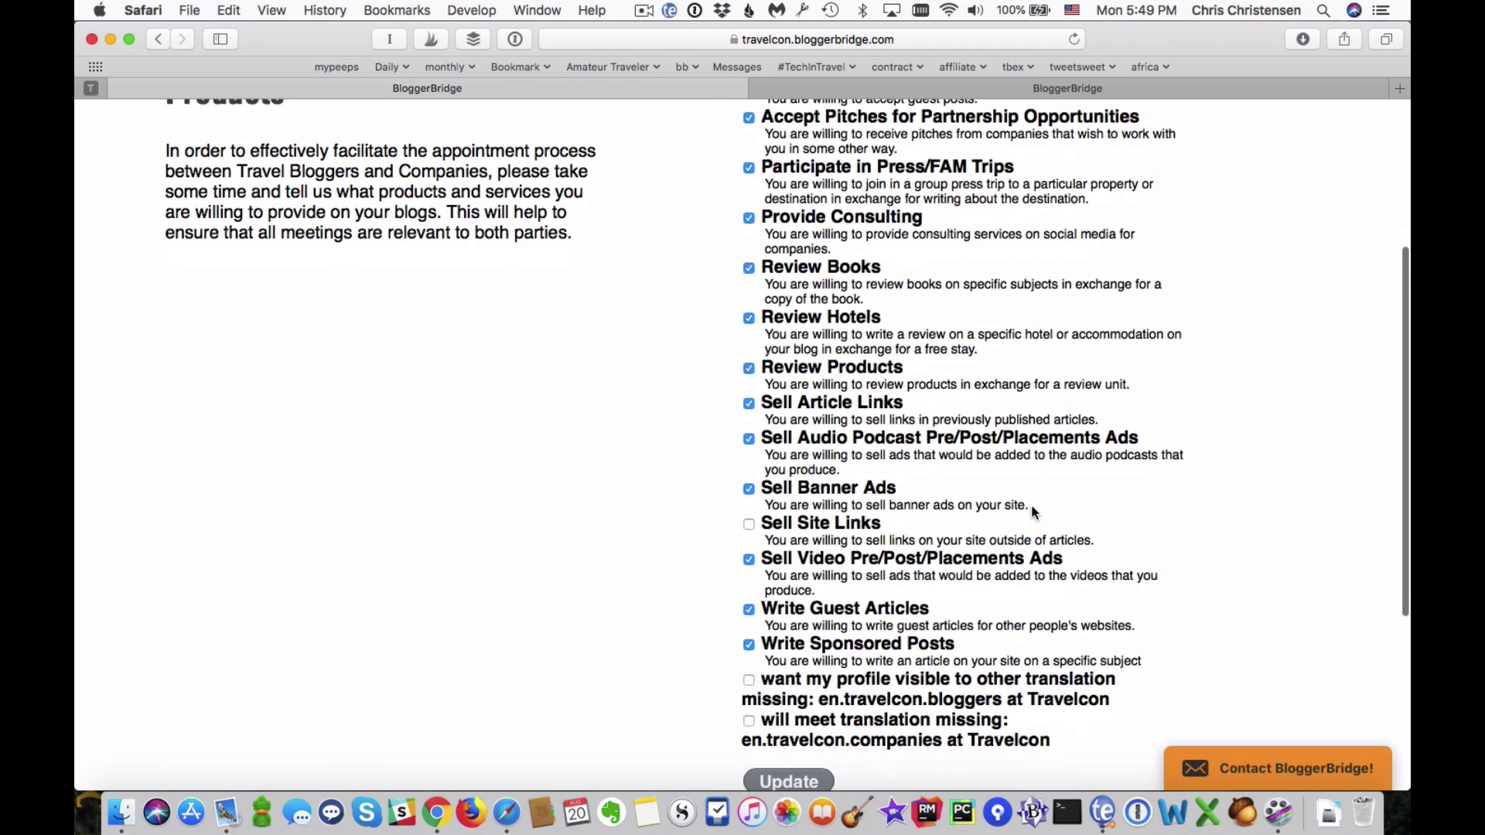
Examine the remaining product choices and the TravelCon visibility and meeting options on the products form
scroll(1032, 510, "down", 5)
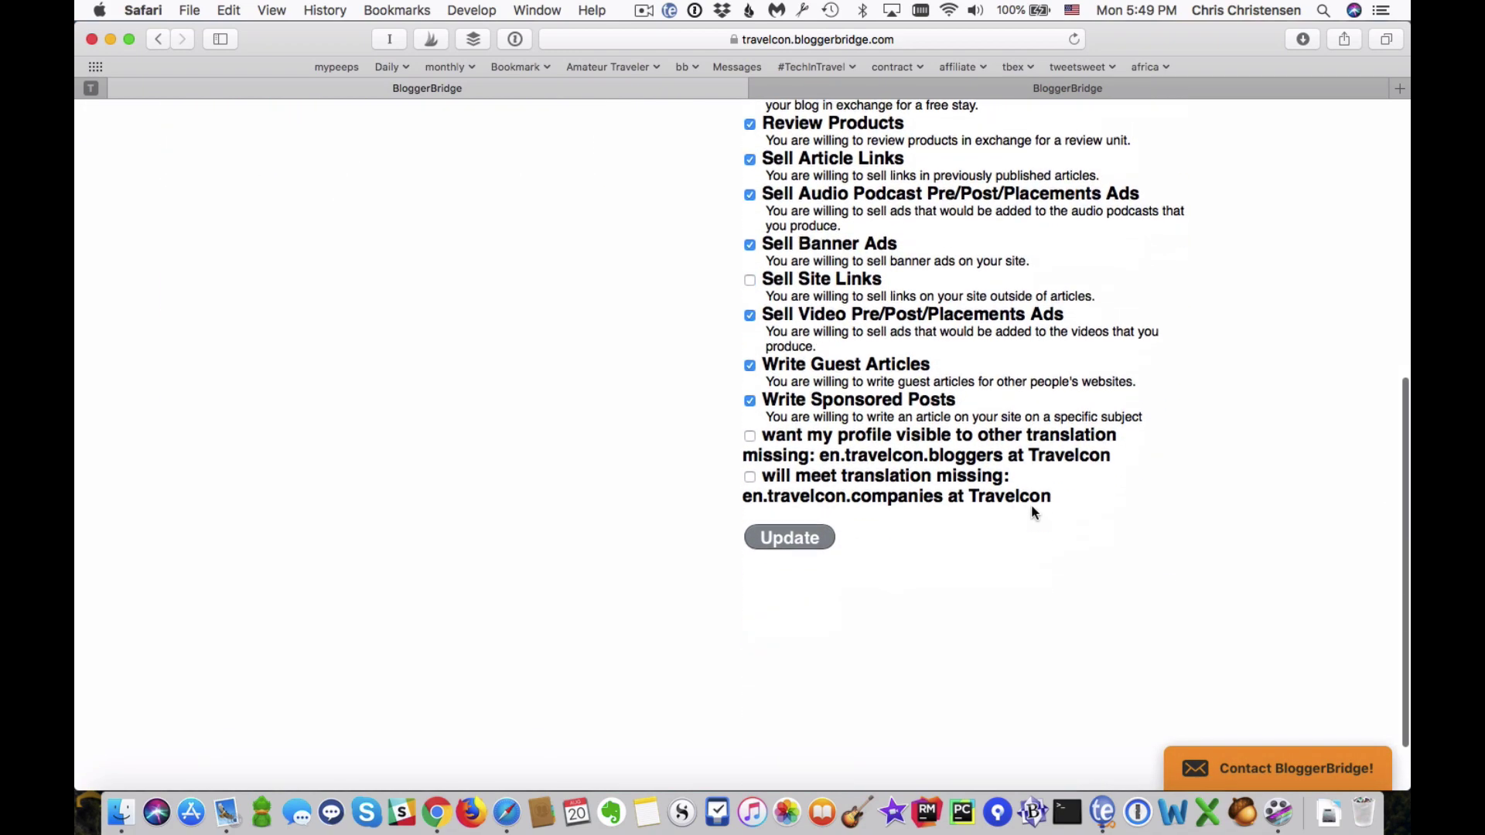
scroll(1033, 509, "up", 10)
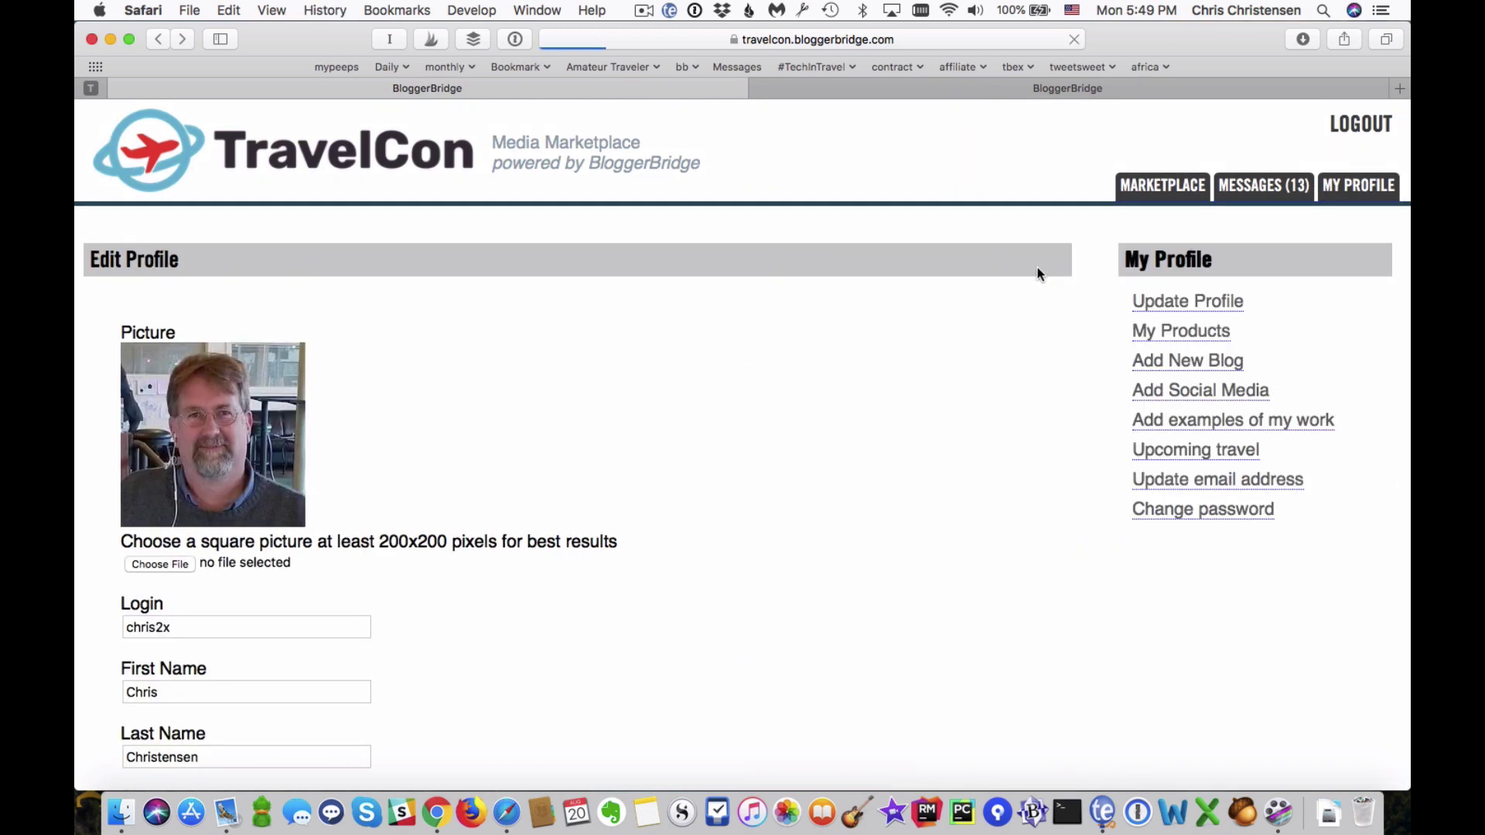
Open the form for adding a new blog and examine its name, logo, URL, description, RSS, languages, year started and podcast fields
left_click(1209, 362)
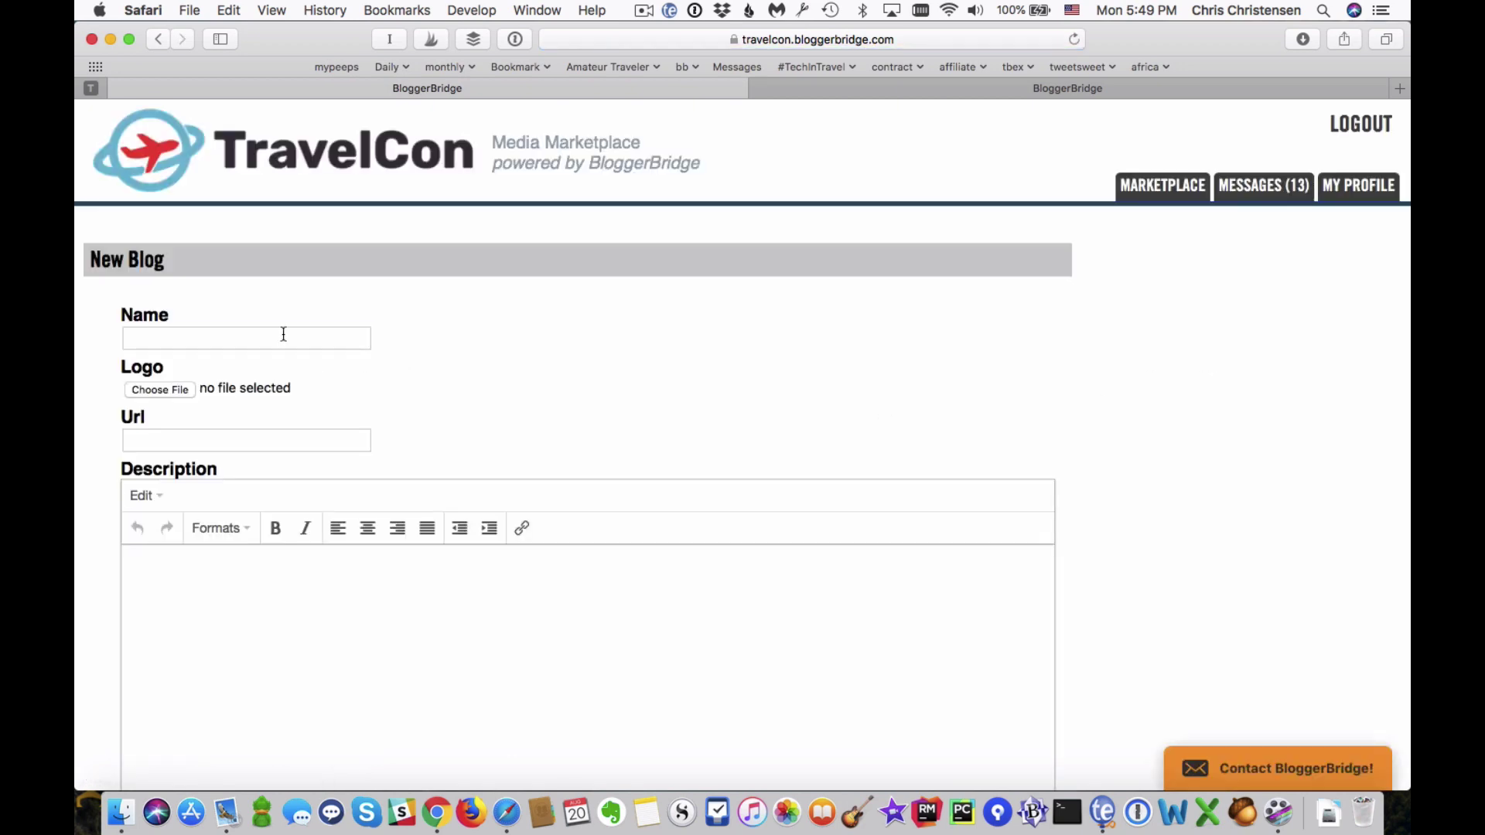
left_click(284, 334)
left_click(209, 435)
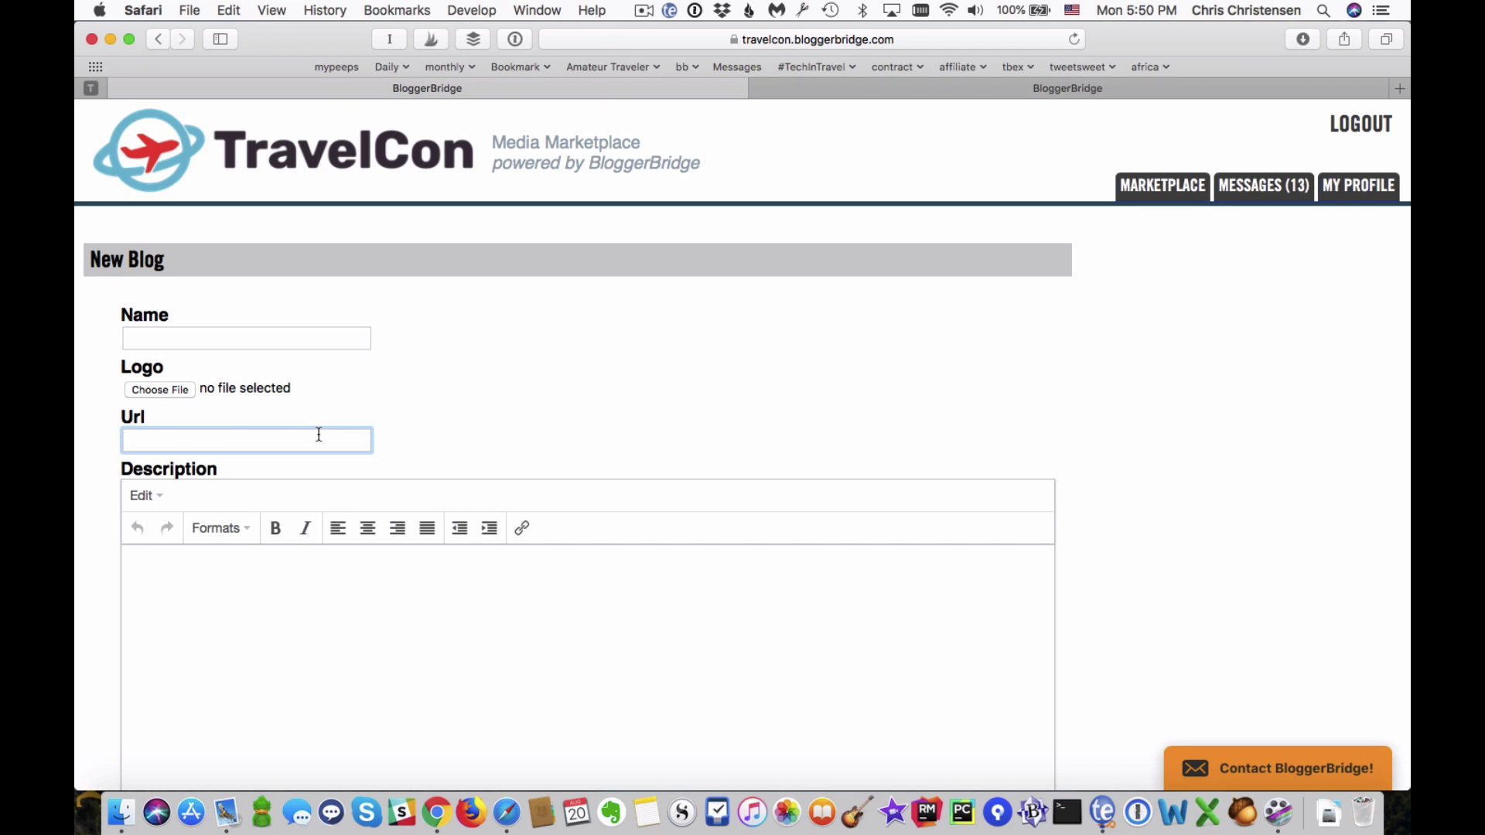
left_click(440, 588)
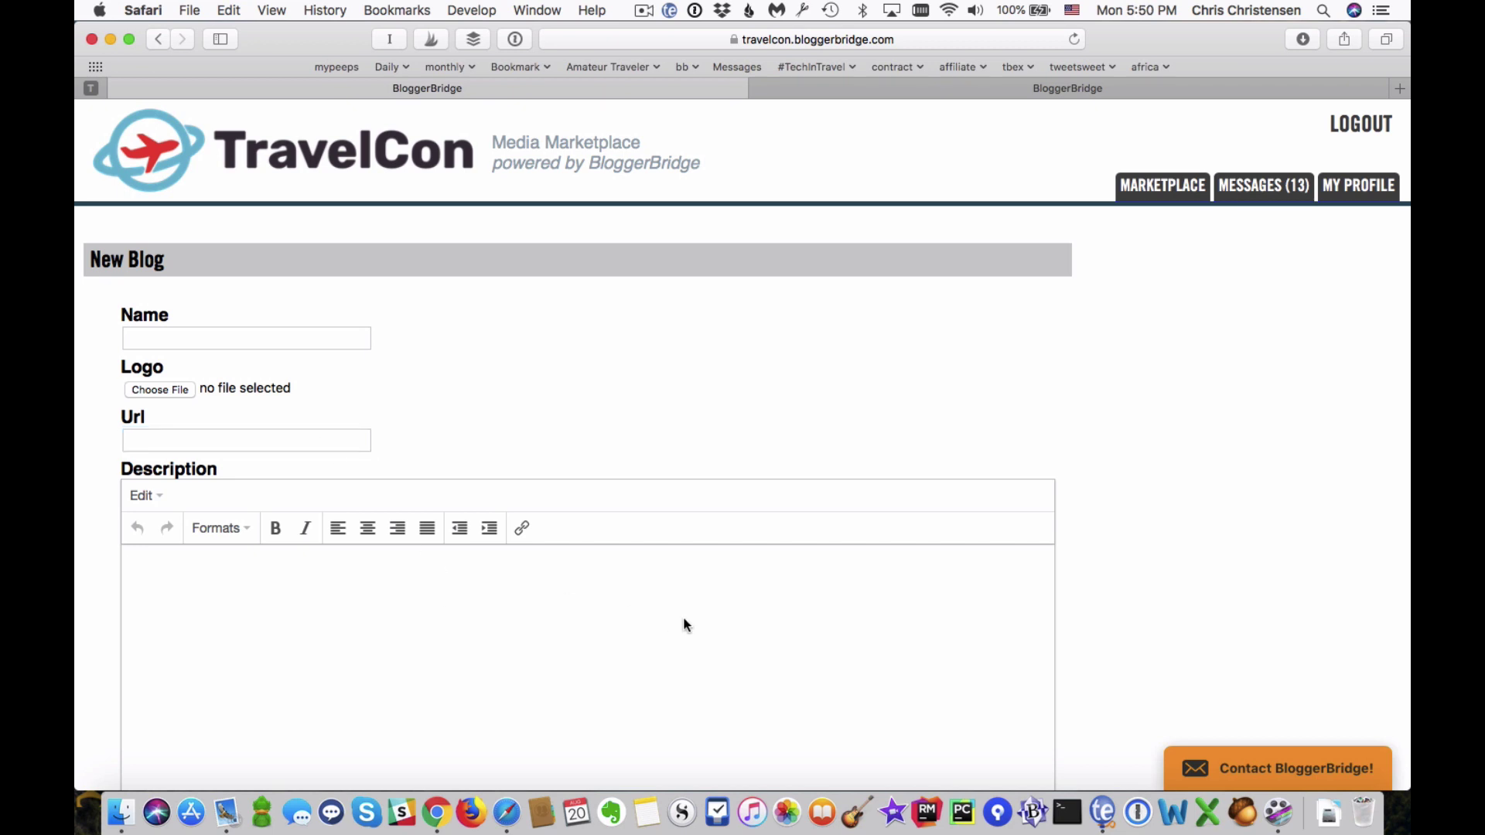
scroll(685, 619, "down", 5)
scroll(685, 619, "down", 3)
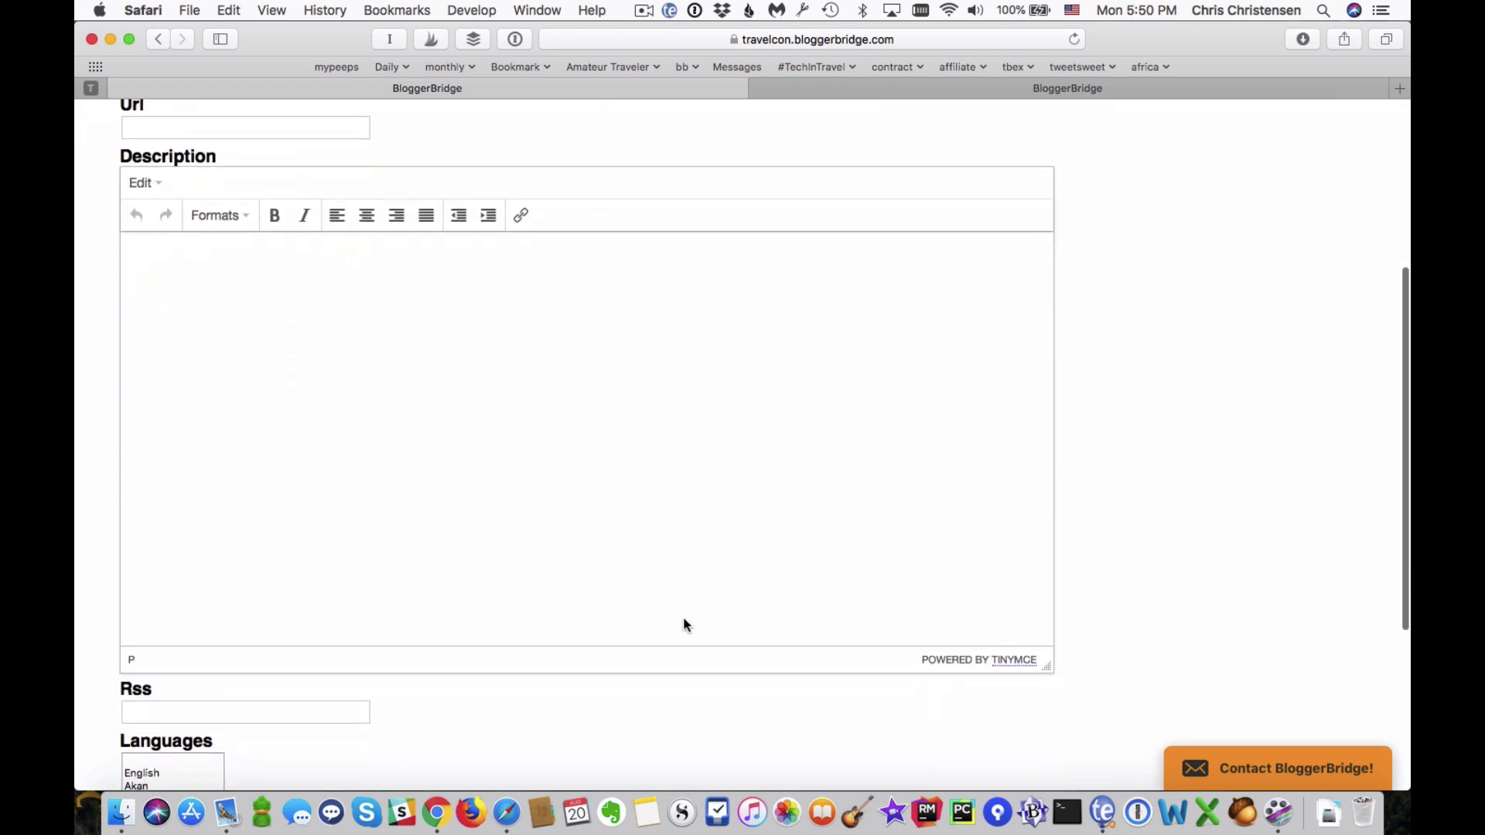
scroll(684, 619, "down", 5)
scroll(683, 619, "up", 2)
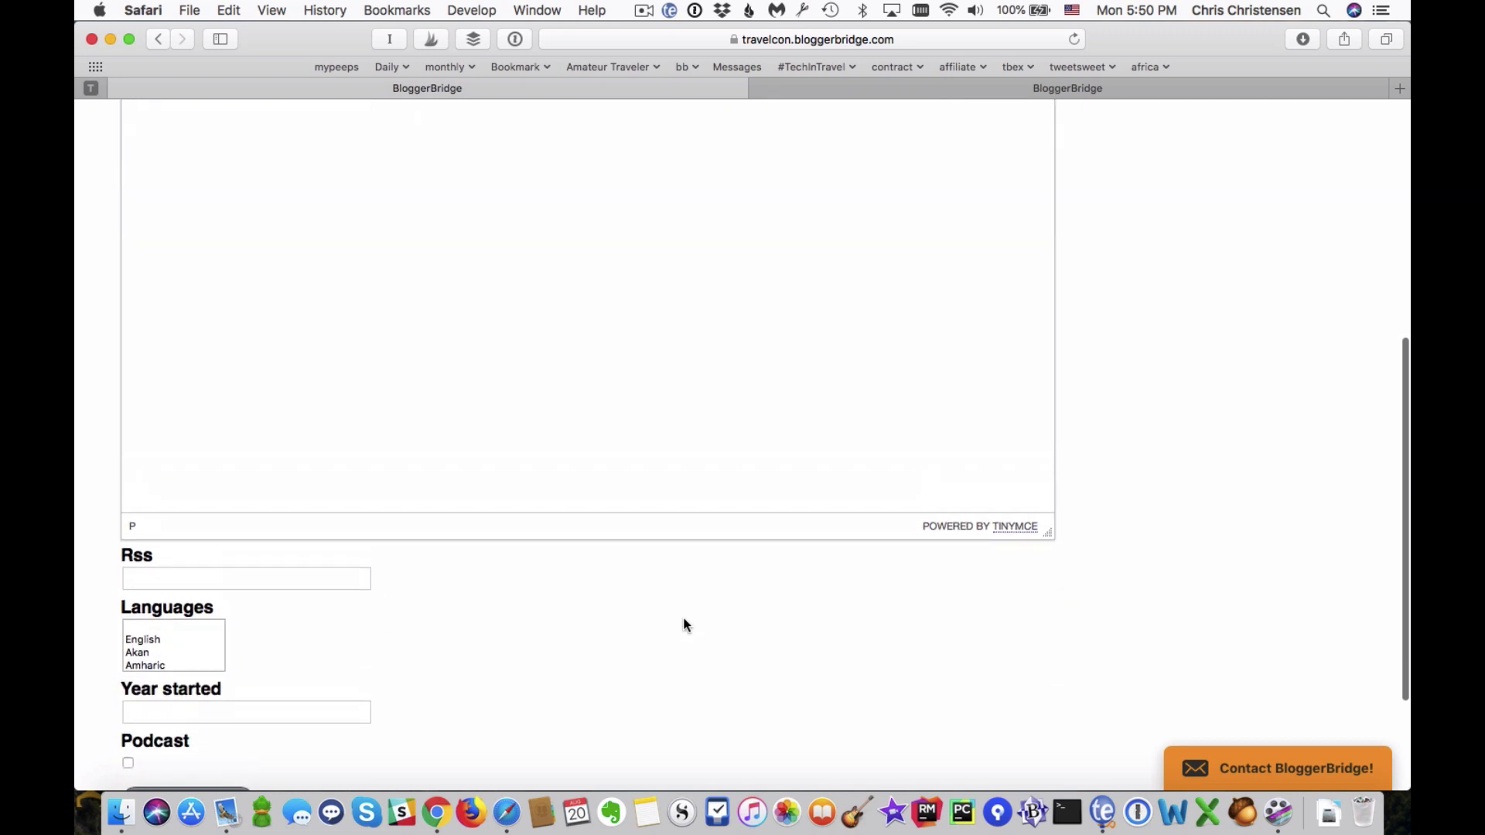
scroll(683, 618, "down", 2)
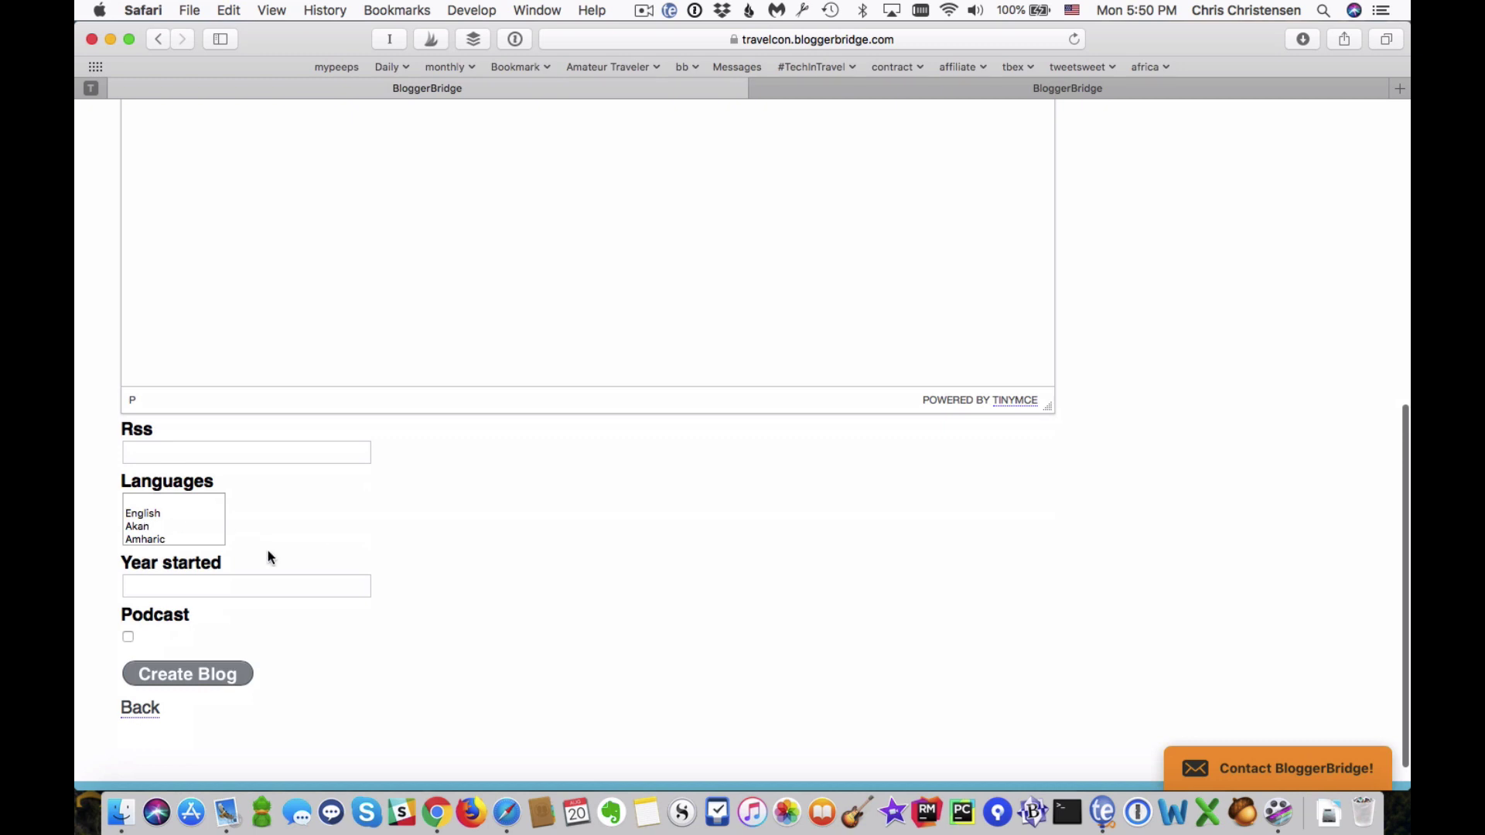
scroll(586, 603, "down", 1)
scroll(586, 604, "up", 10)
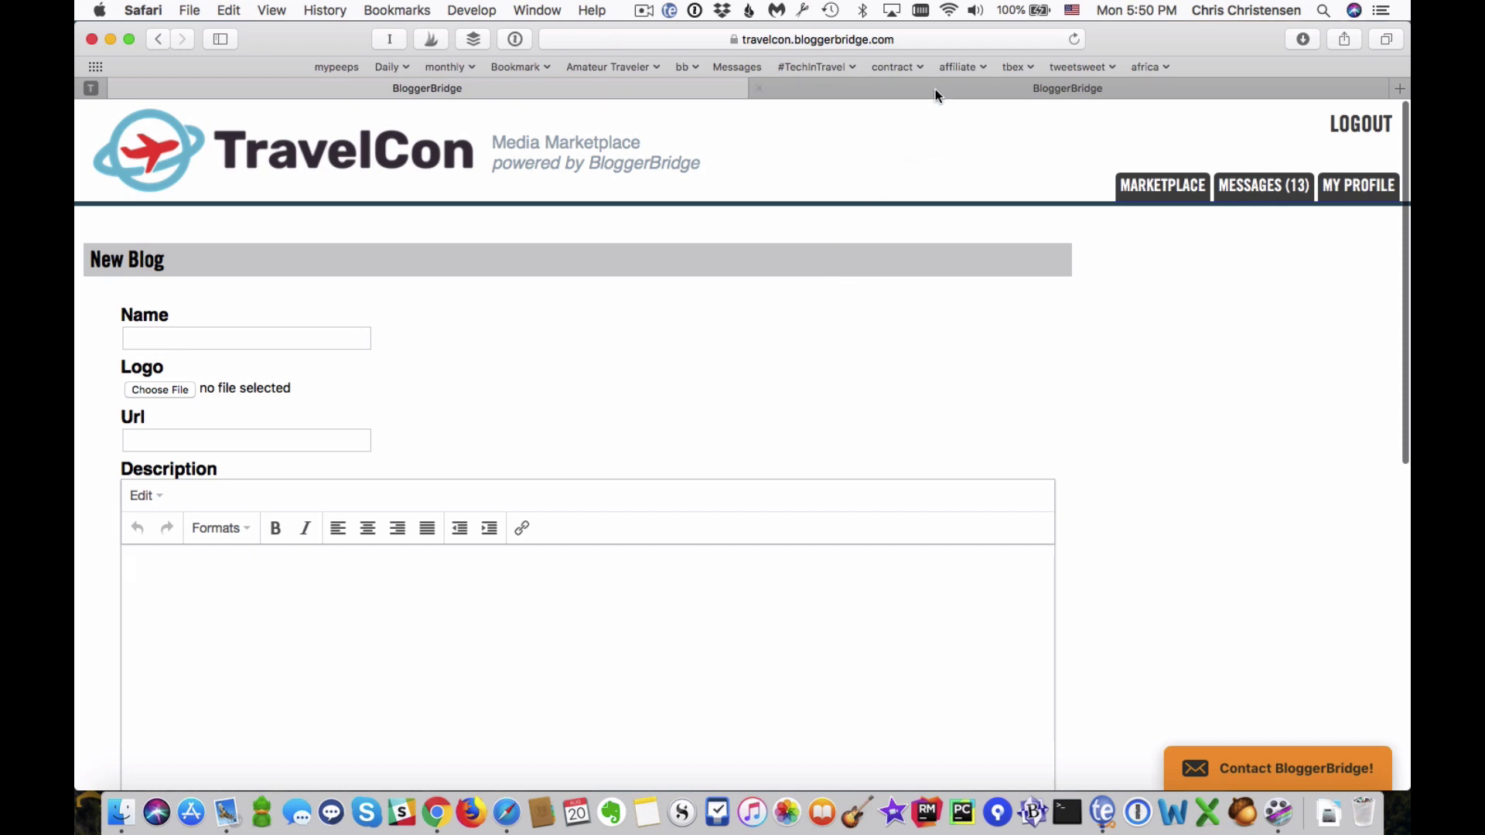
Return to the profile and open the social media page to view the accounts listed for each network
left_click(1144, 194)
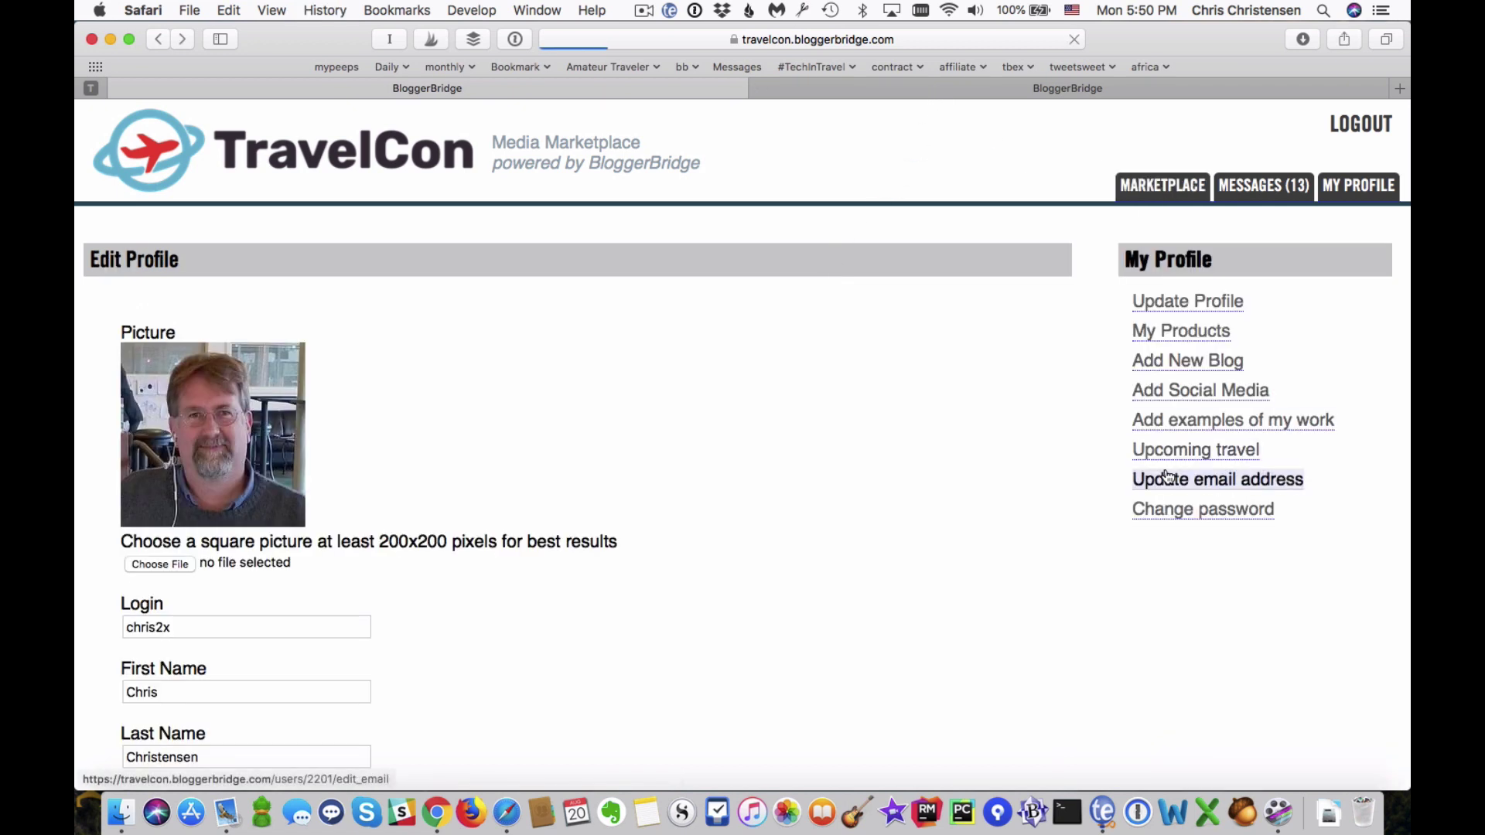
left_click(1212, 392)
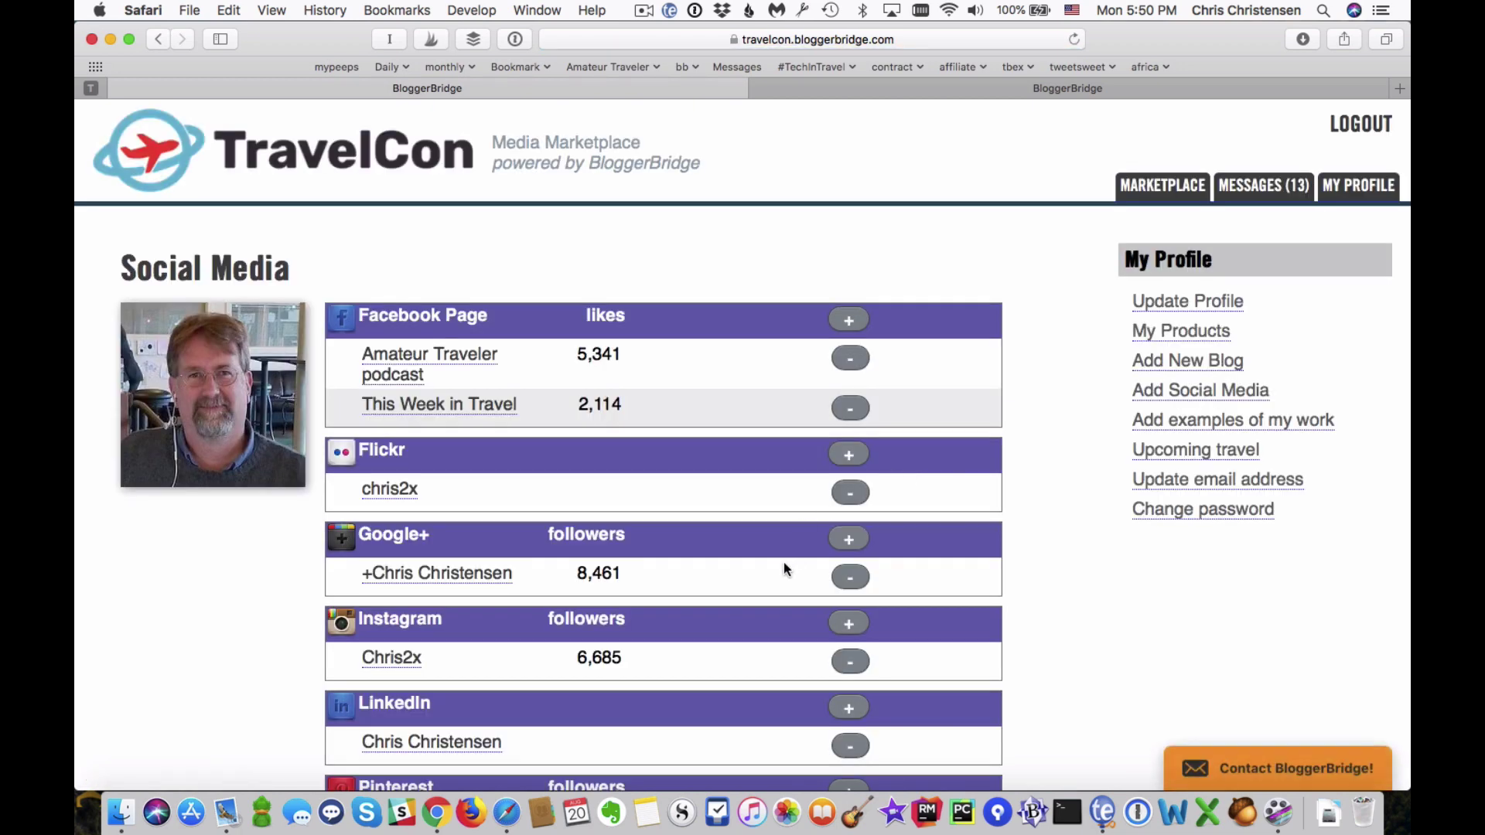
scroll(773, 571, "down", 10)
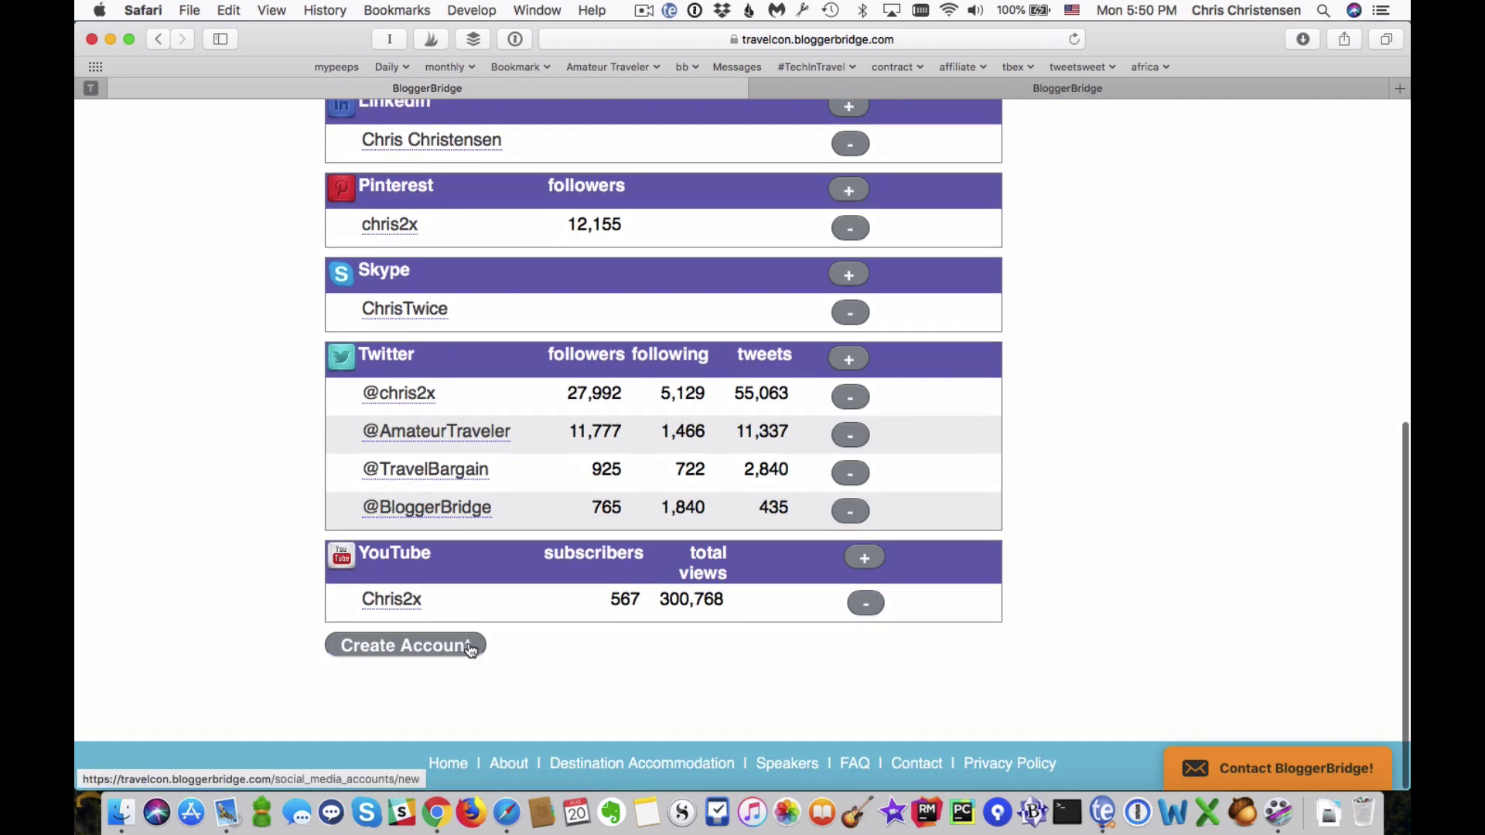
Start a new social media account entry for Twitter, enter the account name, and return to the list without creating it
left_click(471, 649)
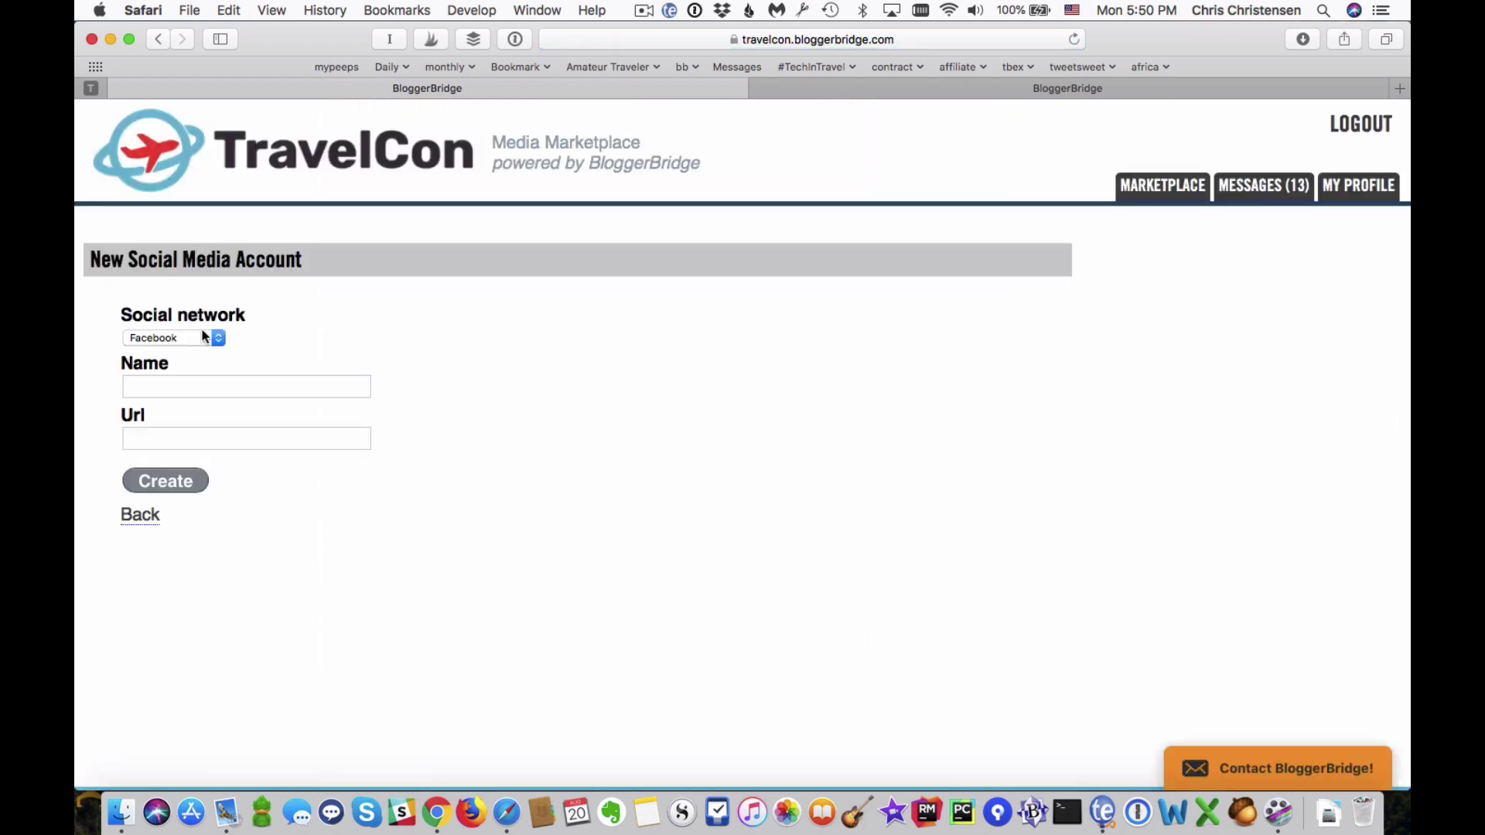
left_click(203, 333)
left_click(266, 391)
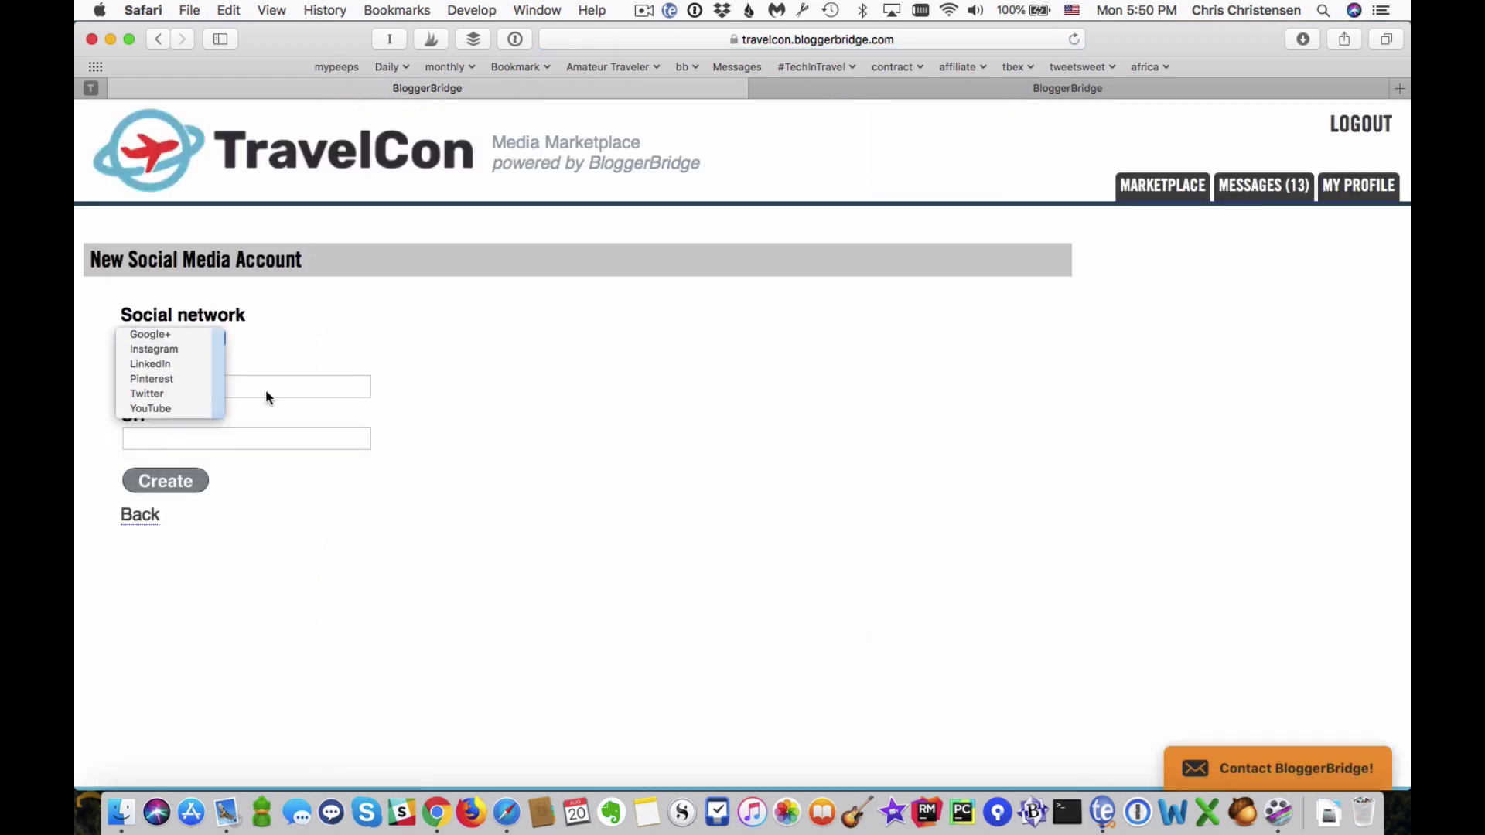
left_click(244, 388)
type("chris2x")
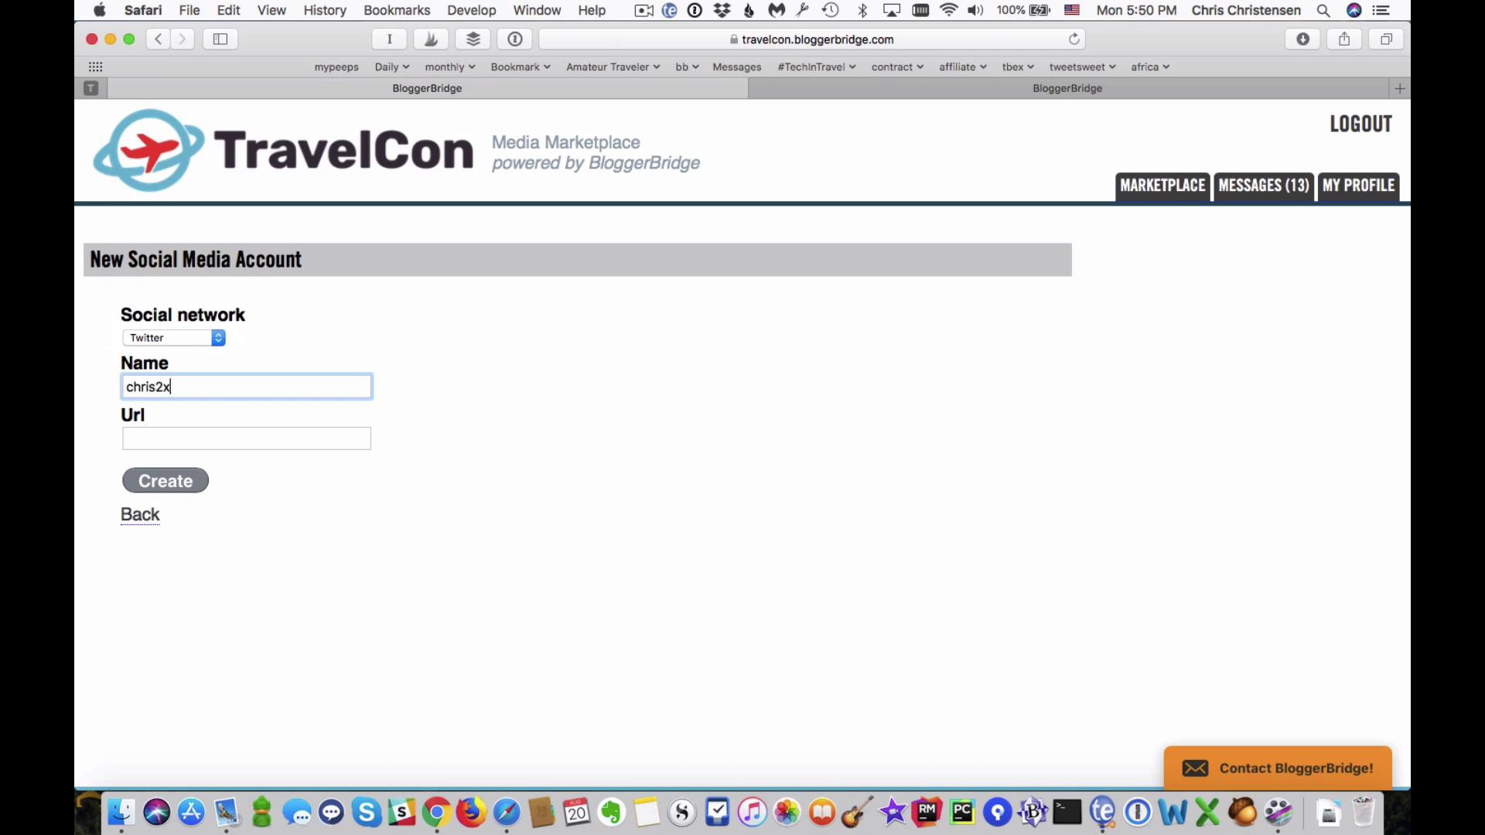
key("Tab")
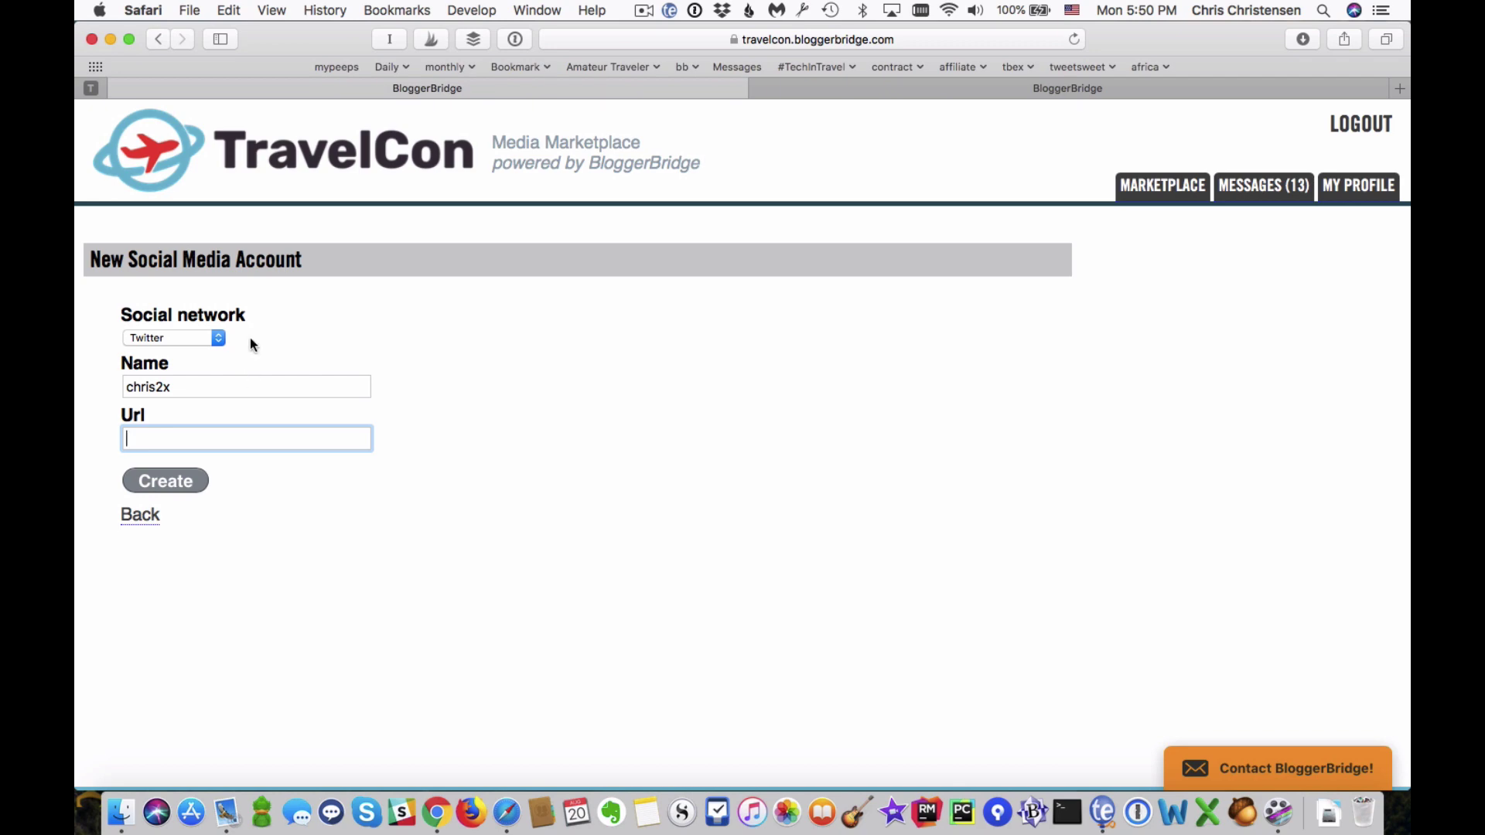
key("super+bracketleft")
Examine the linked social media accounts and the audience figures for each network, including Facebook, Instagram, Pinterest, Twitter and YouTube
scroll(508, 322, "up", 7)
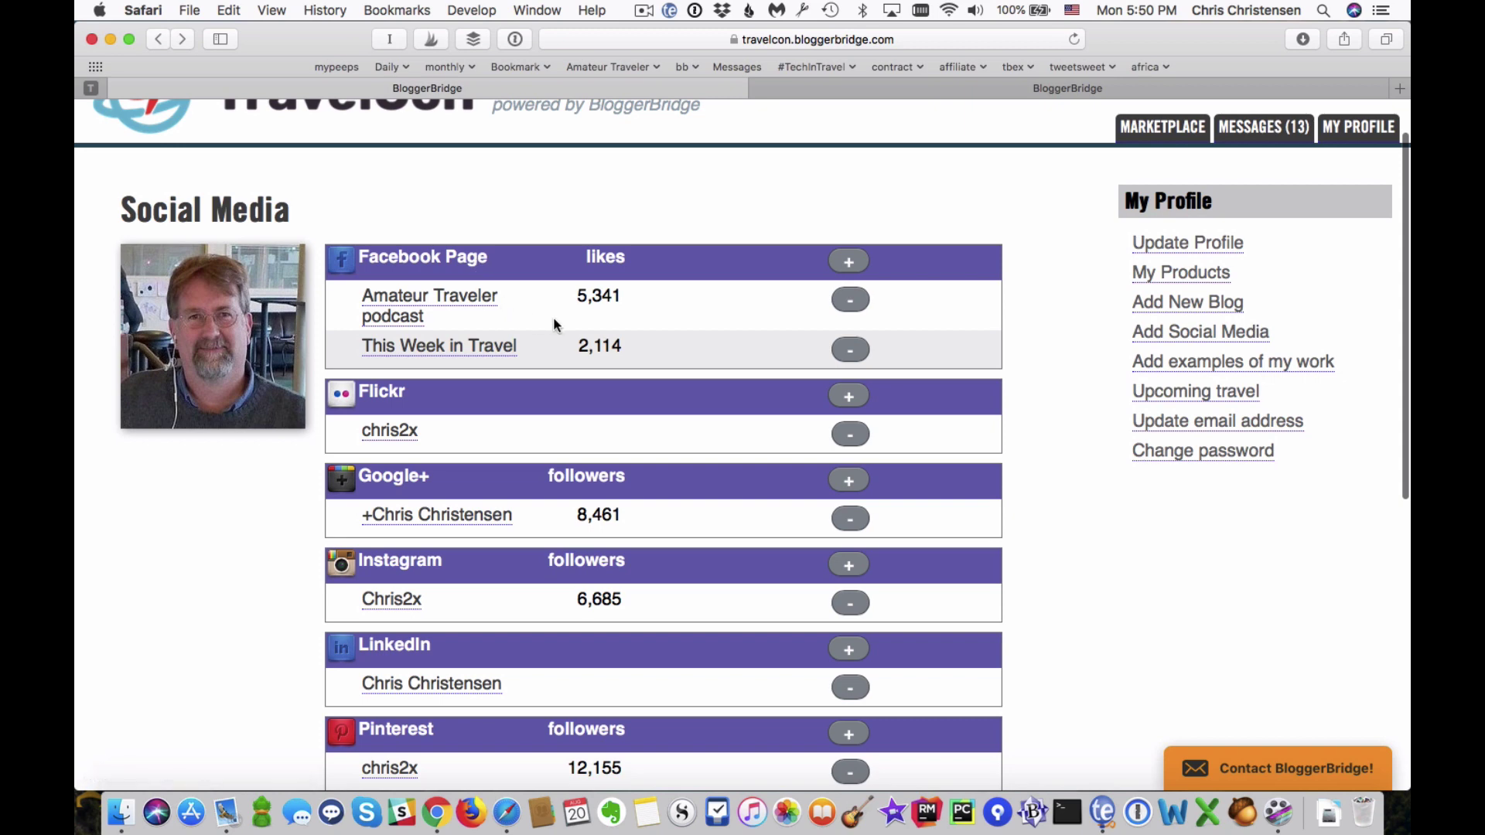
scroll(586, 379, "down", 5)
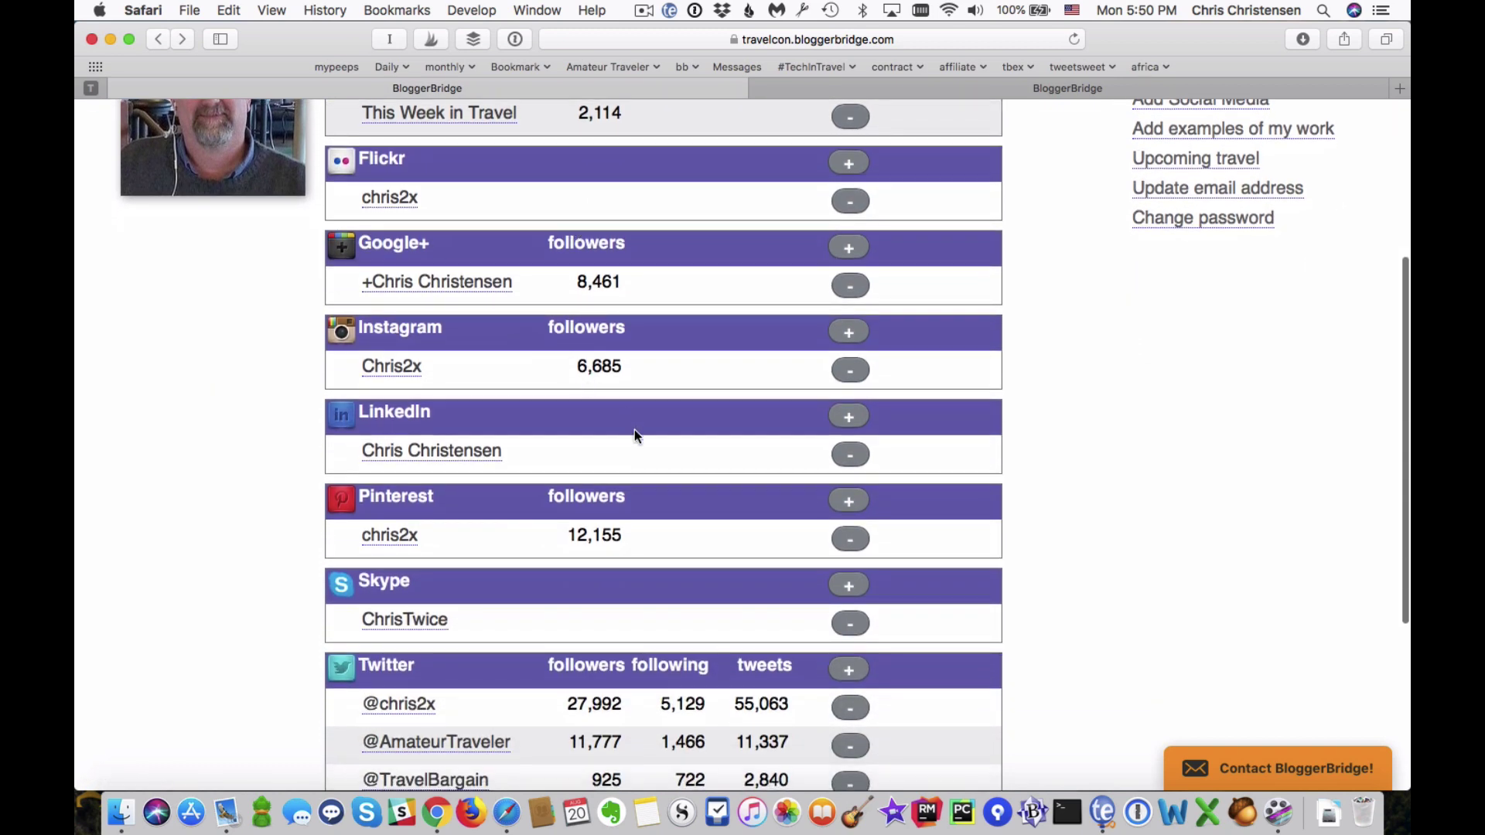
scroll(620, 616, "down", 5)
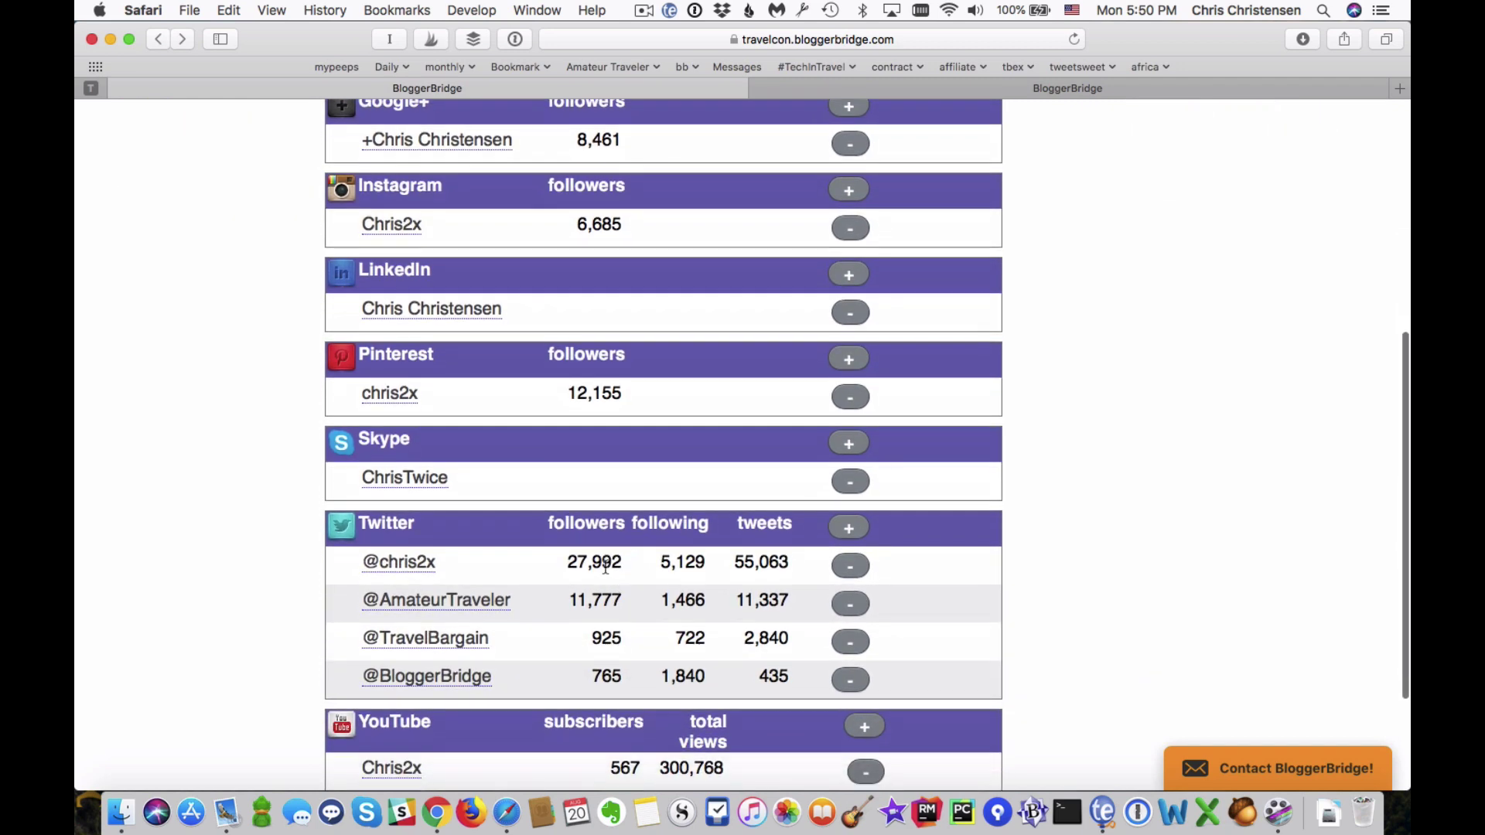
scroll(603, 554, "up", 3)
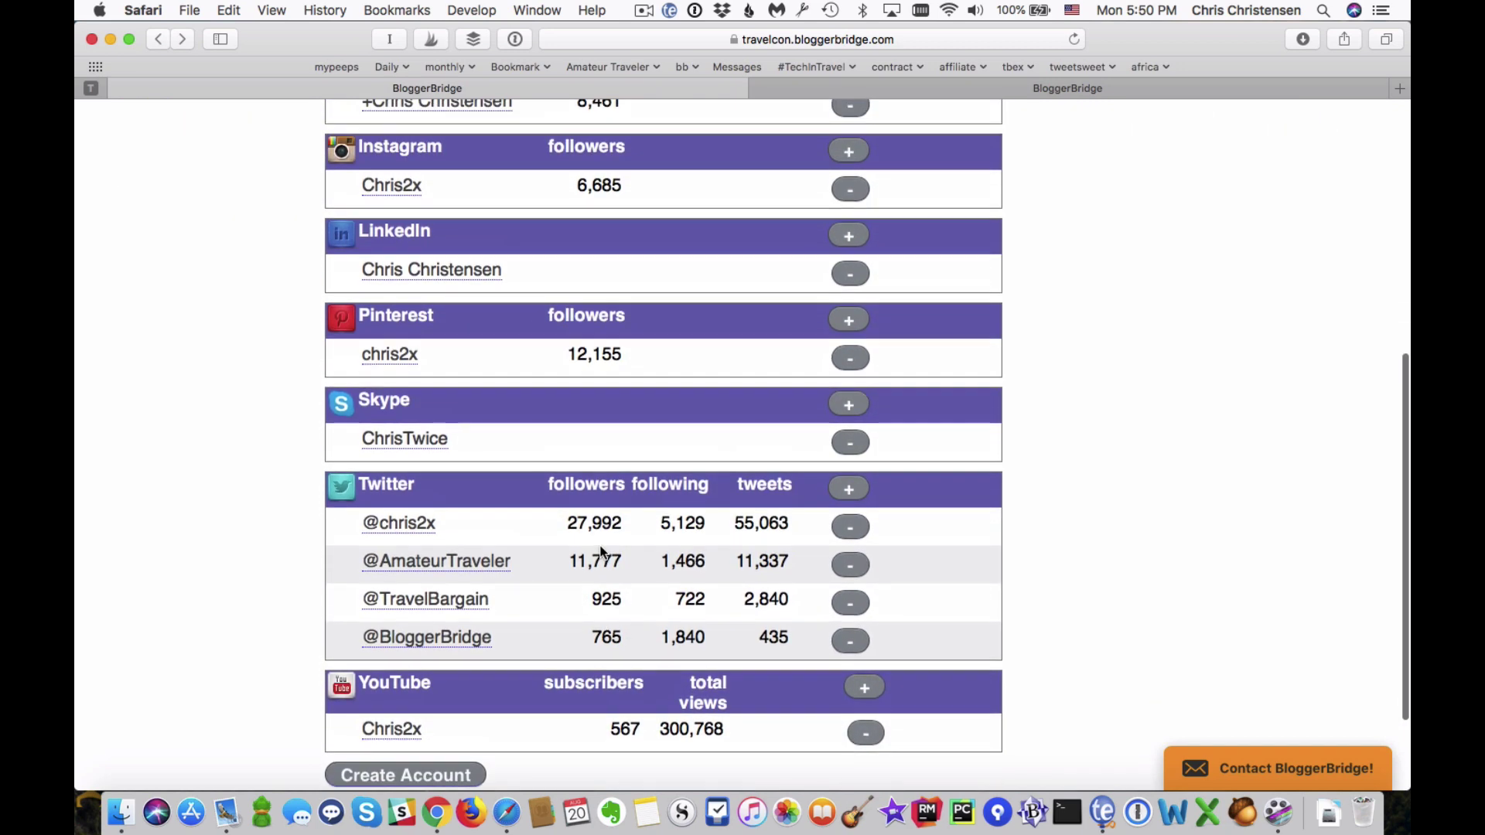
scroll(601, 551, "up", 3)
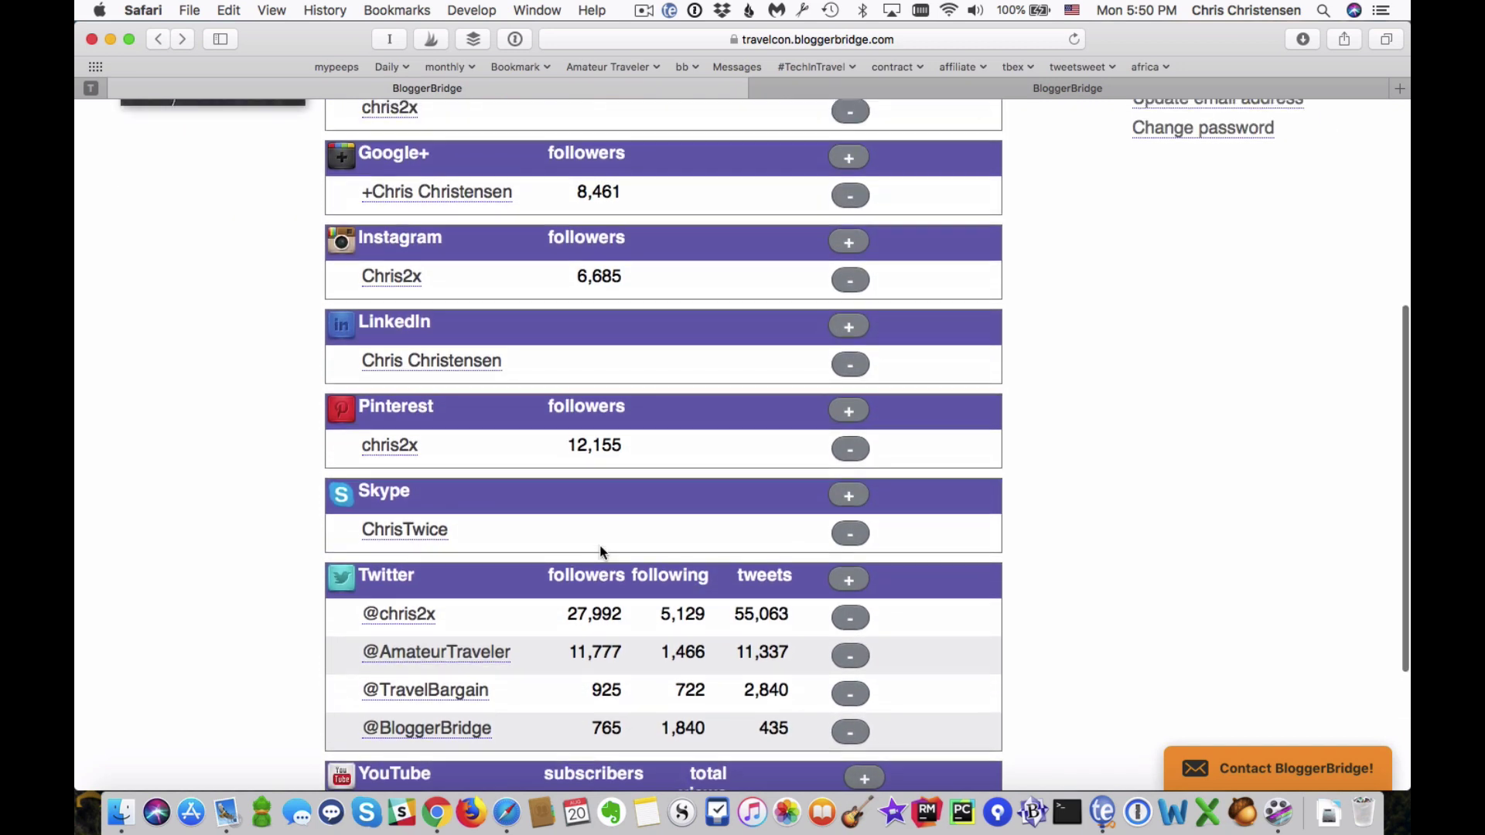
scroll(601, 551, "up", 3)
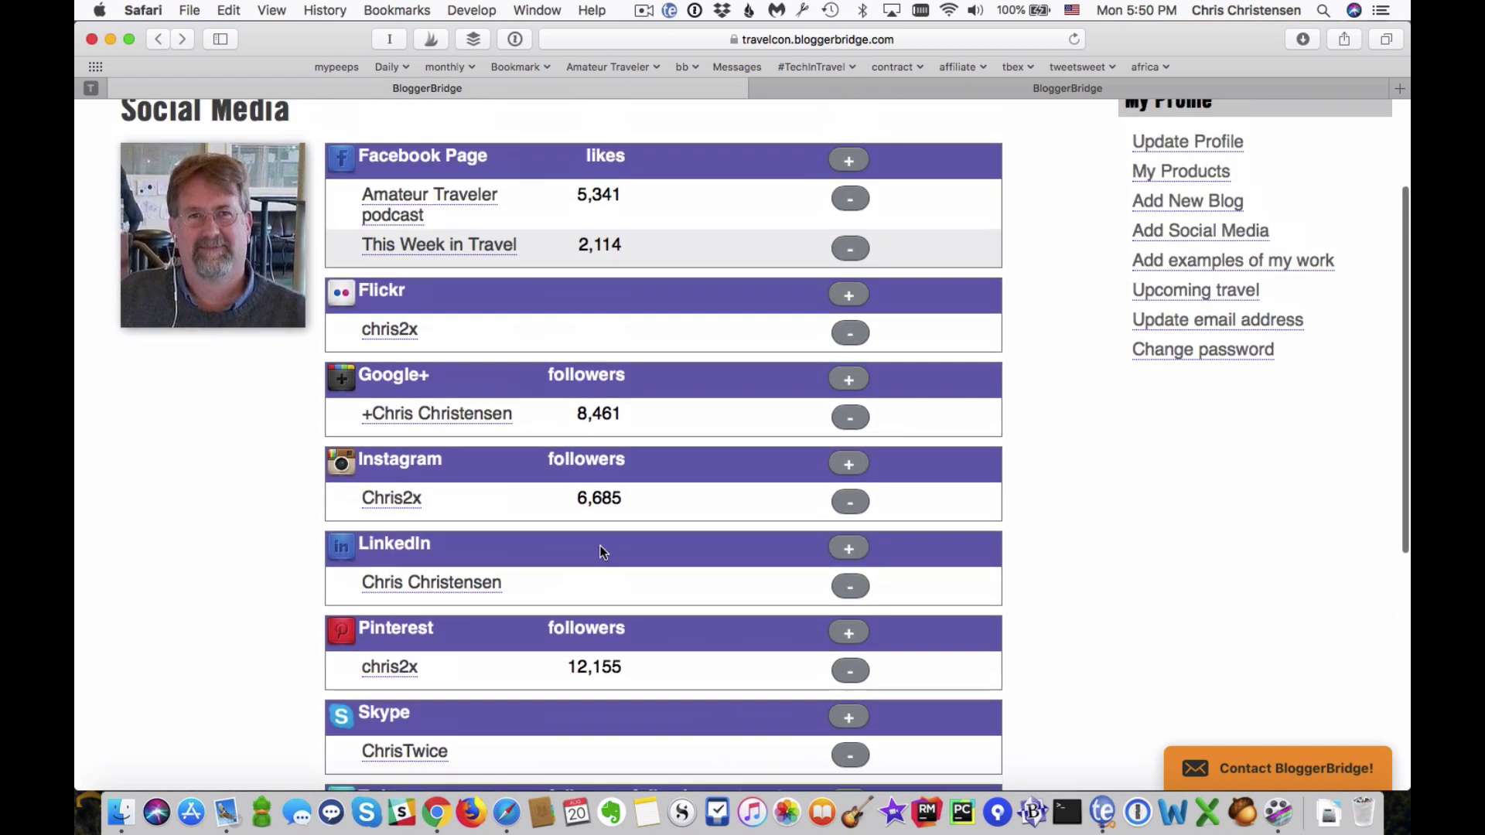
scroll(866, 426, "up", 3)
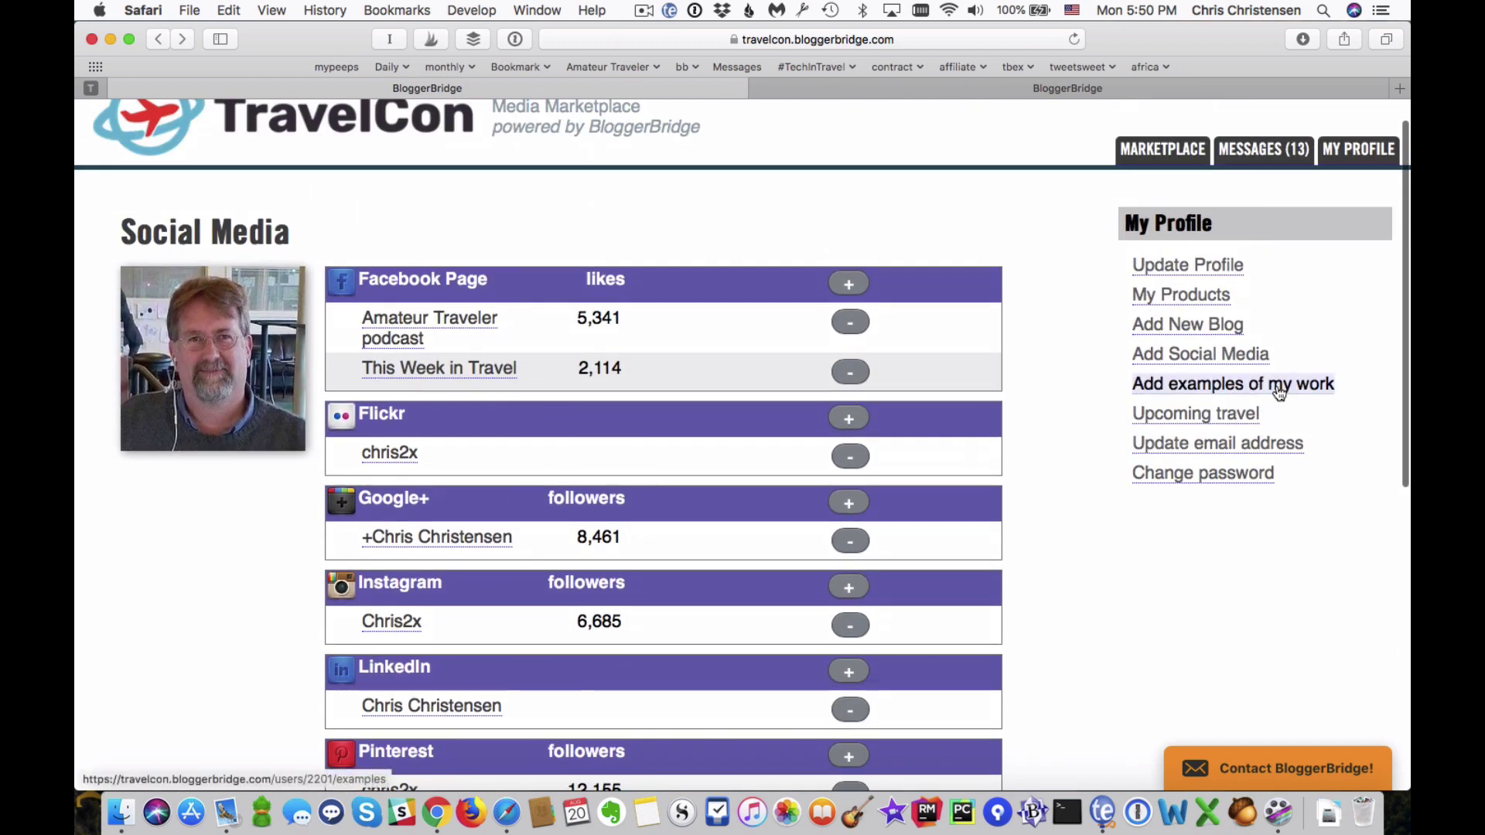
Open the examples of my work and examine the listed articles, audio, hotel reviews, miscellaneous and video entries
left_click(1268, 387)
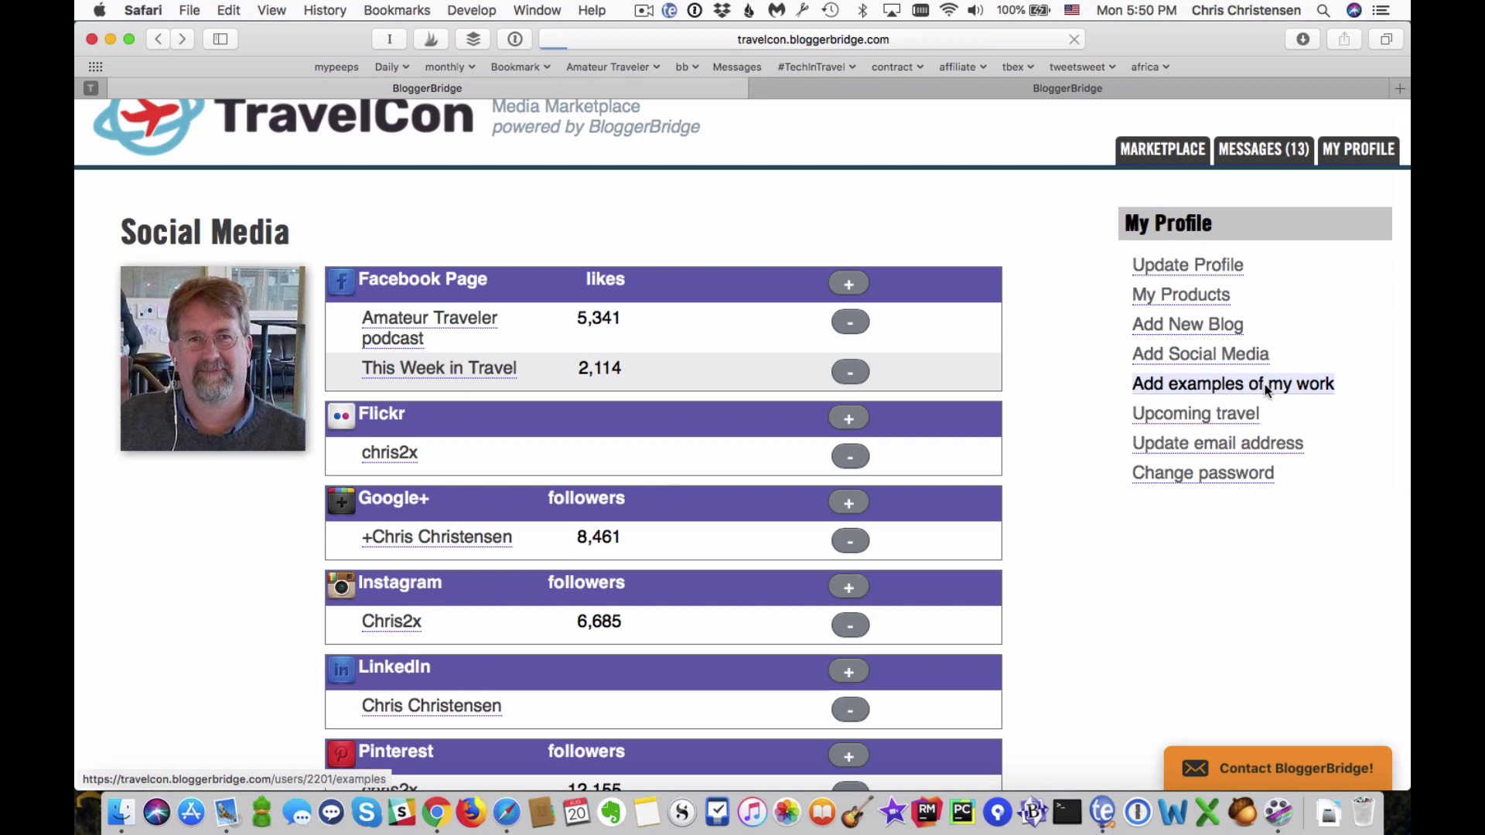
scroll(934, 495, "down", 2)
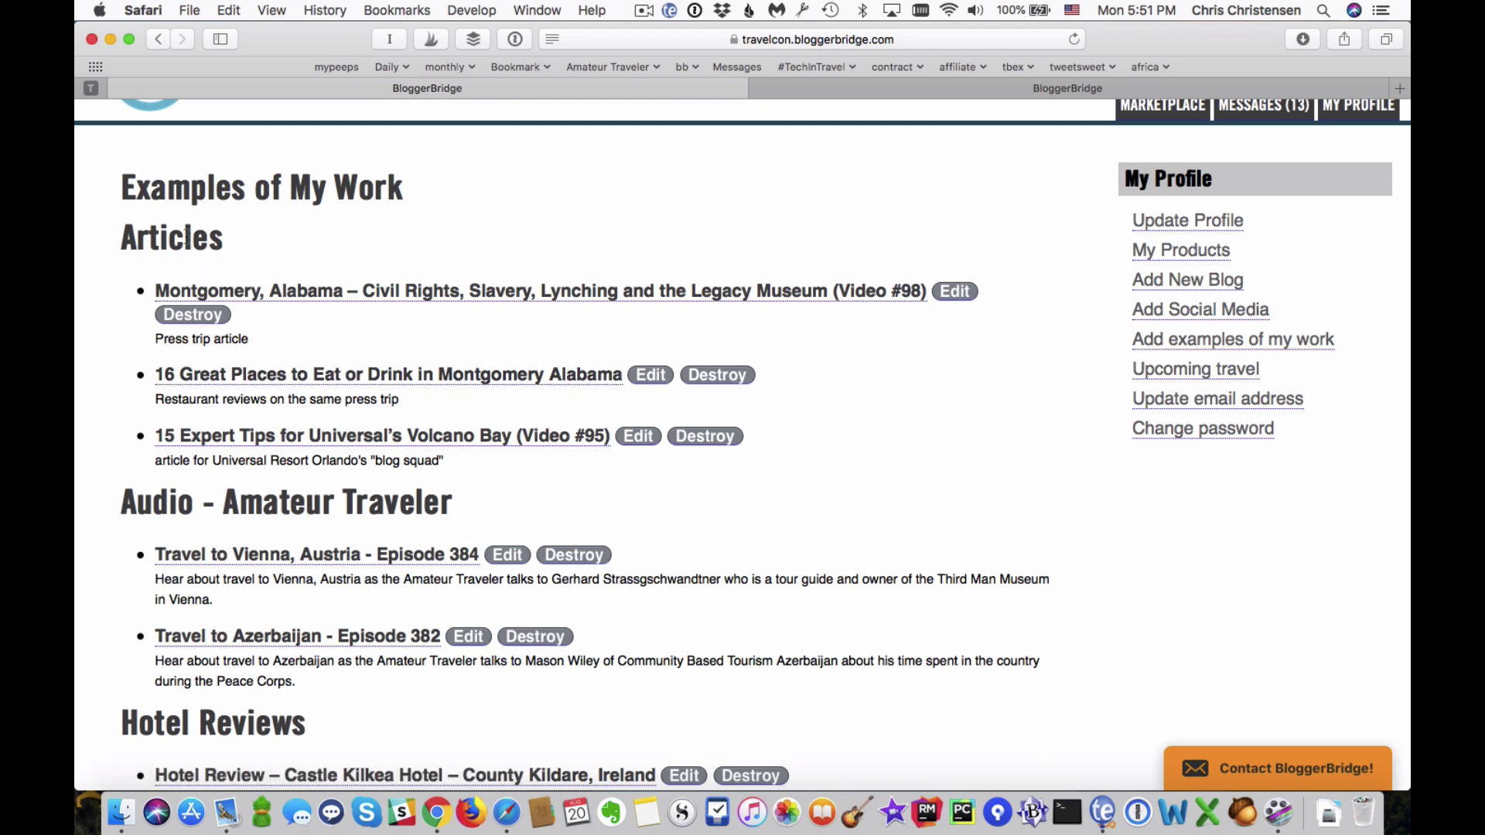
scroll(428, 449, "down", 5)
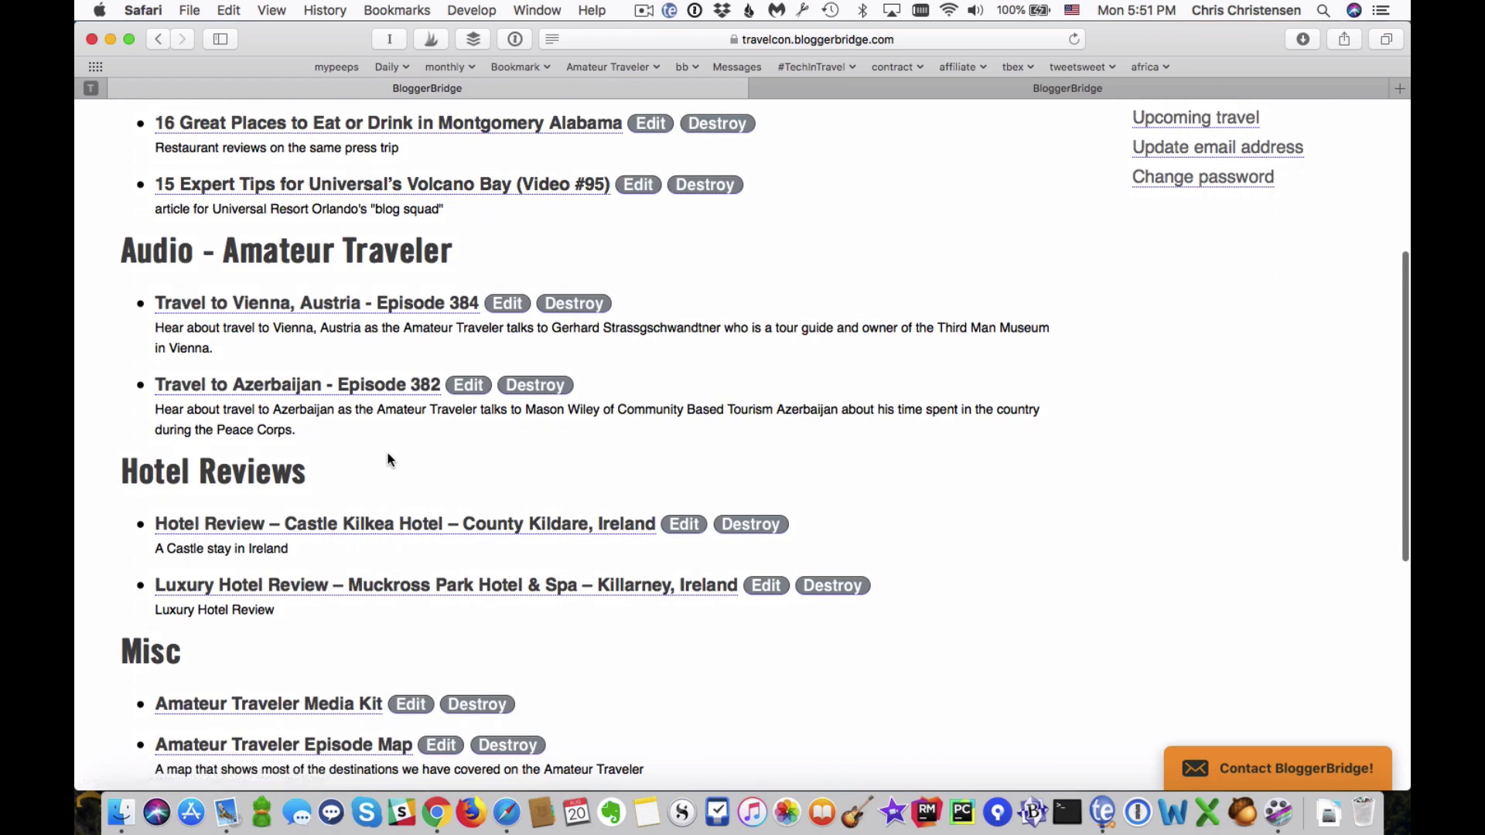
triple_click(306, 474)
scroll(521, 524, "down", 10)
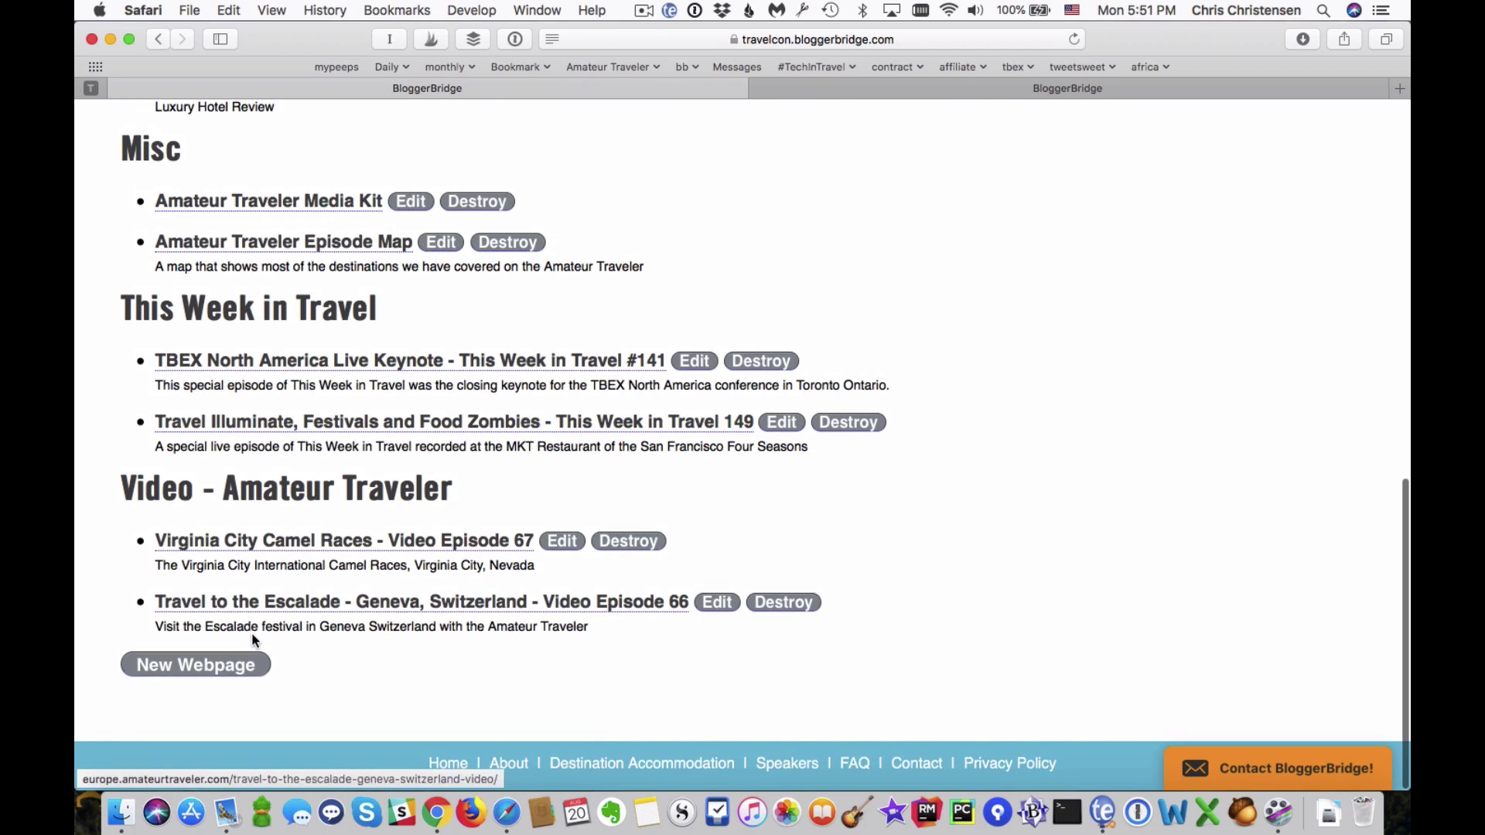
Open the new webpage form, examine its category, title, URL and description fields, and return to the list of work examples
left_click(234, 665)
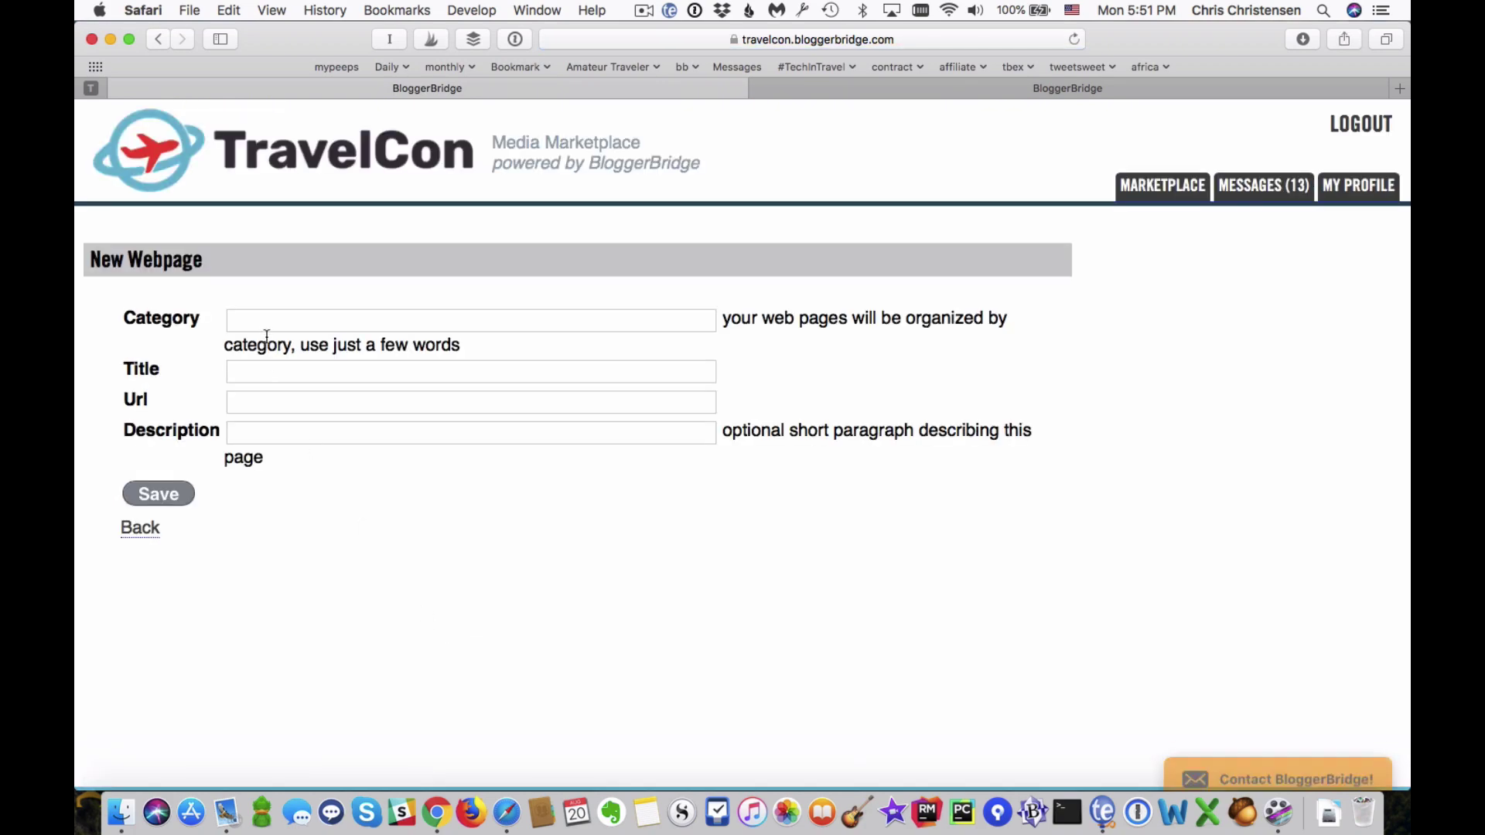
left_click(257, 321)
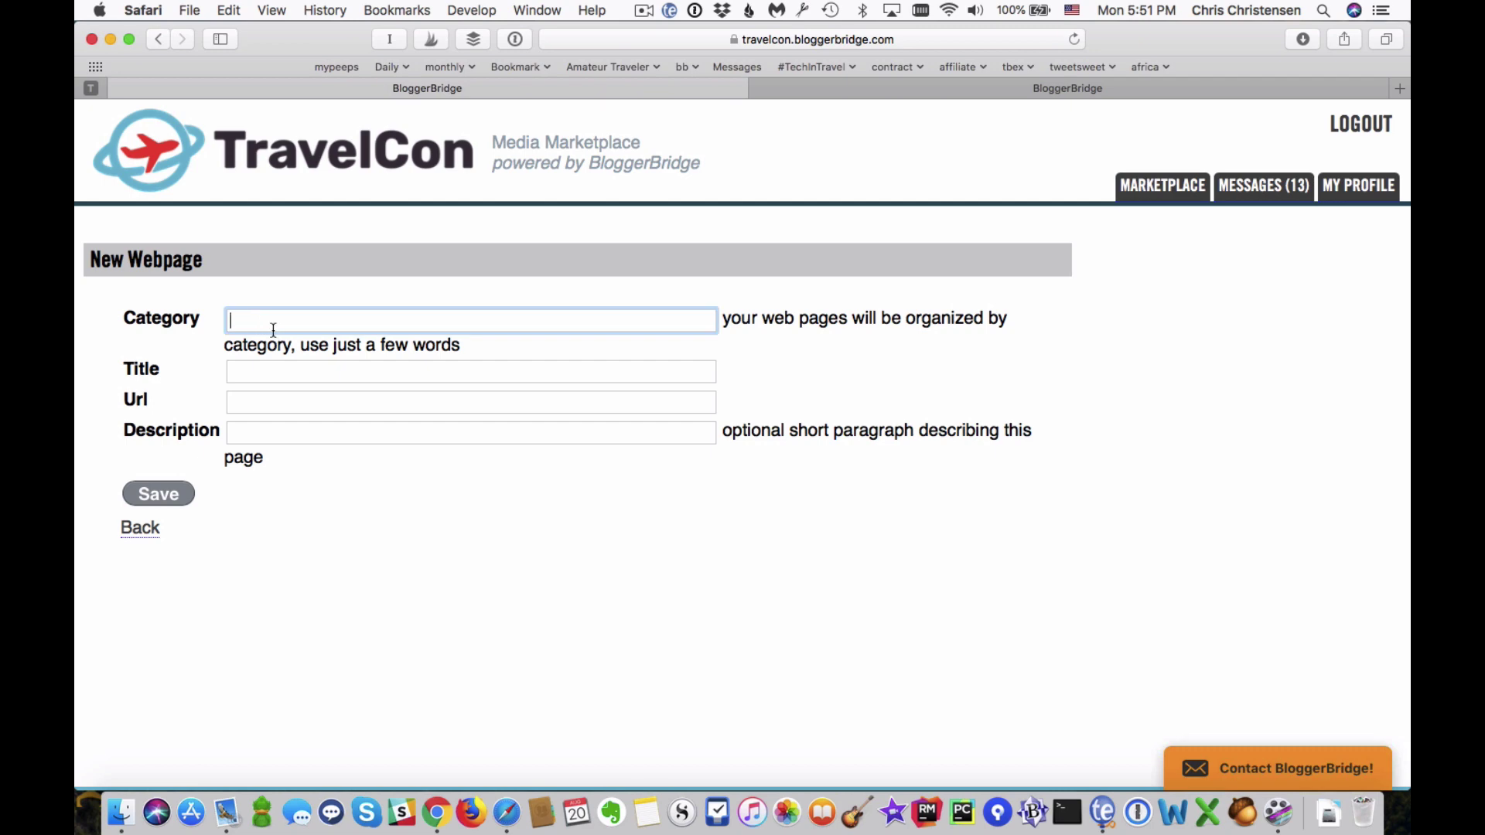
left_click(265, 372)
left_click(316, 406)
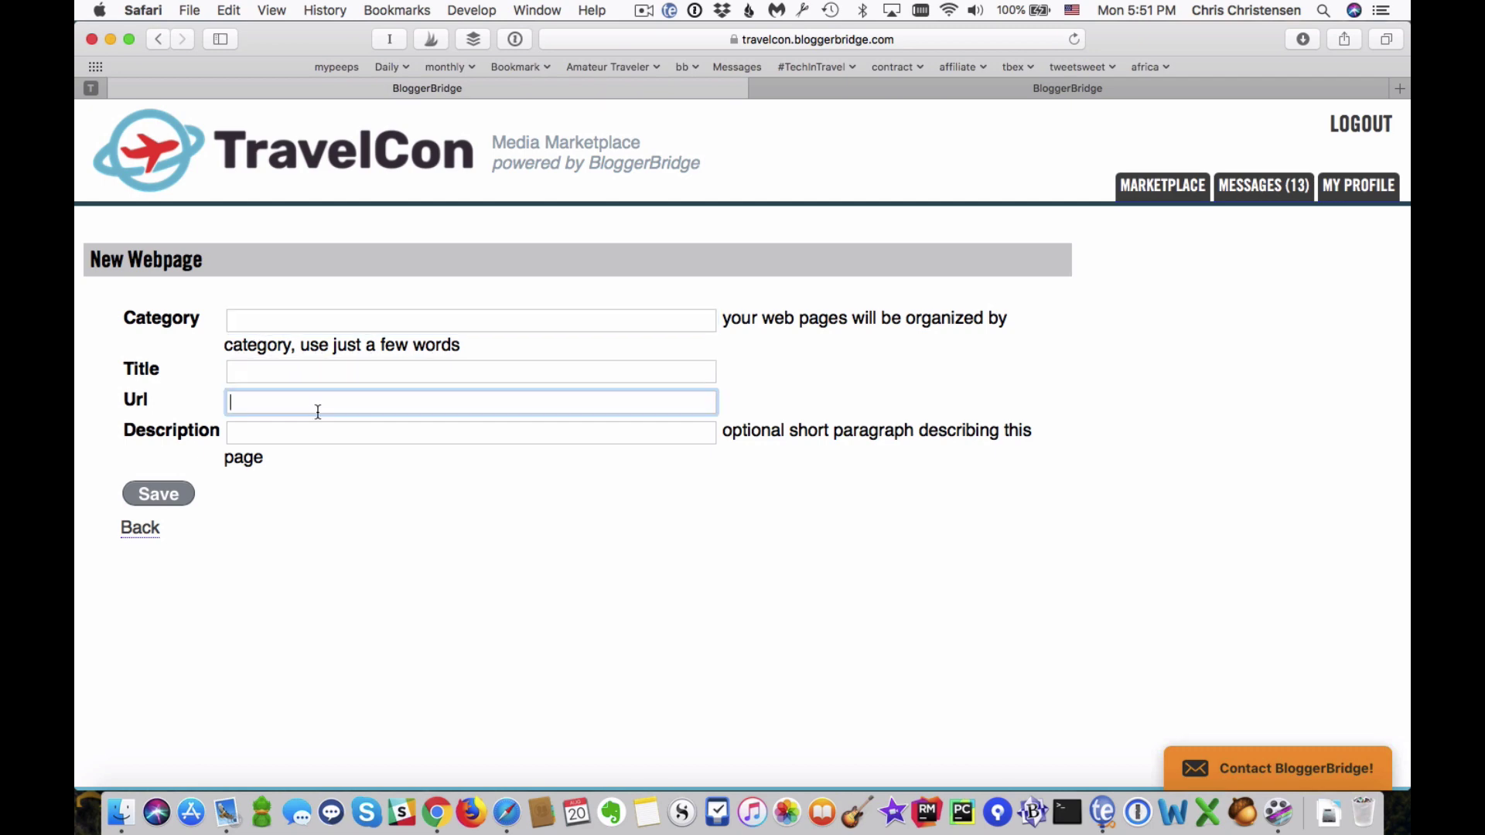
left_click(323, 434)
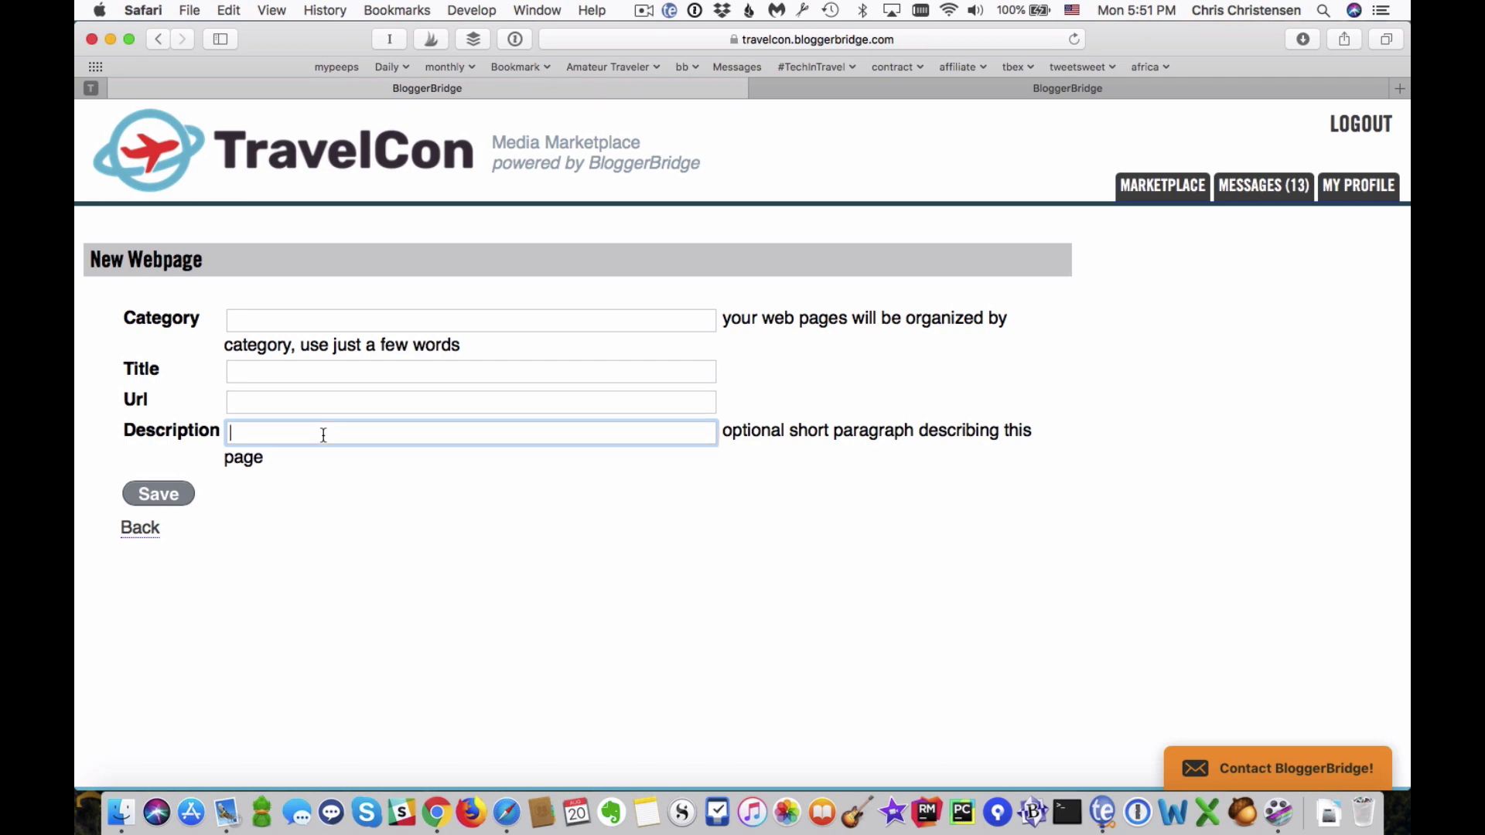
key("super+[")
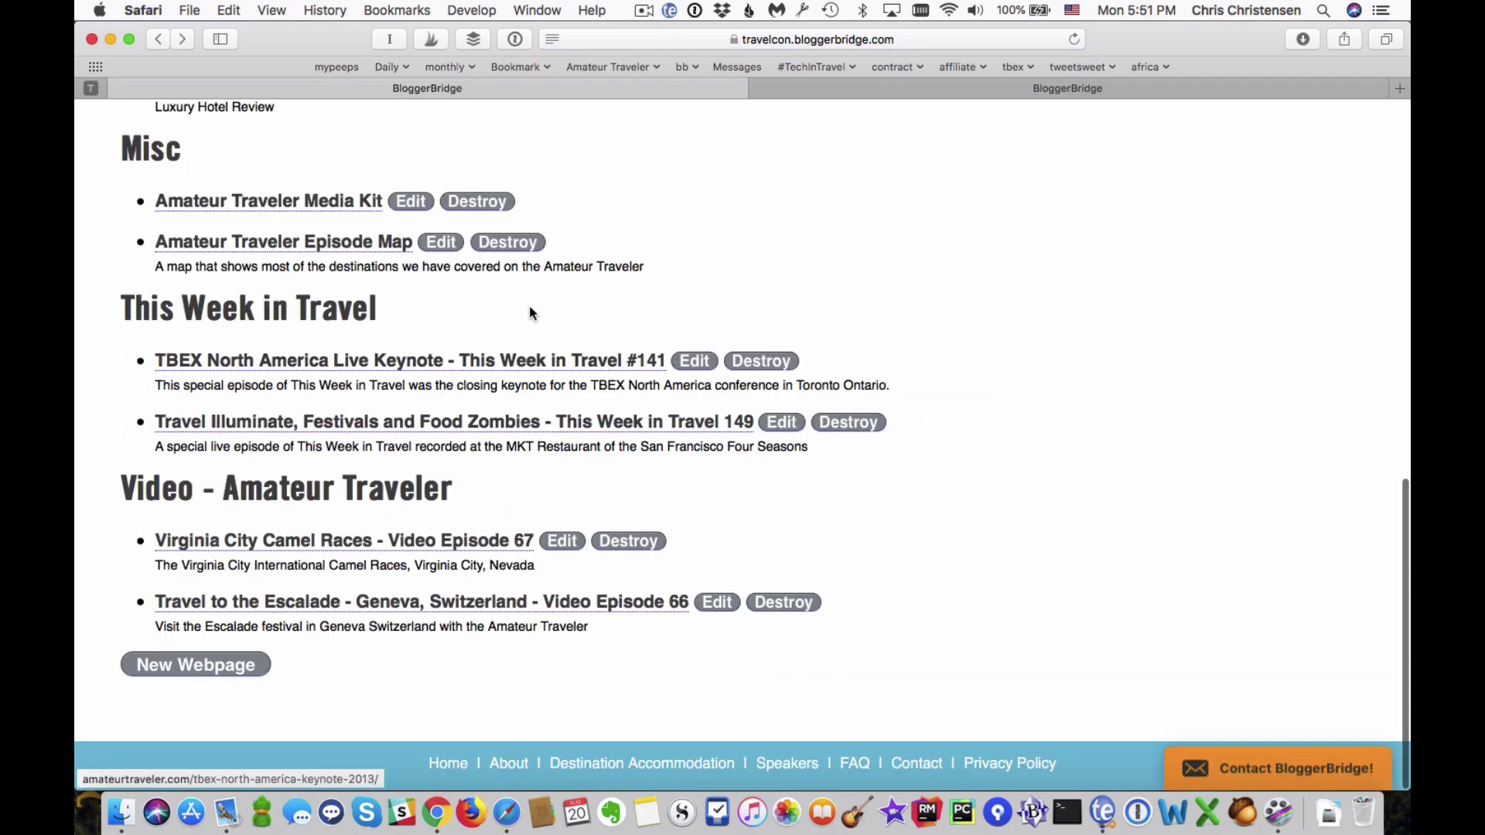
scroll(1061, 311, "up", 1)
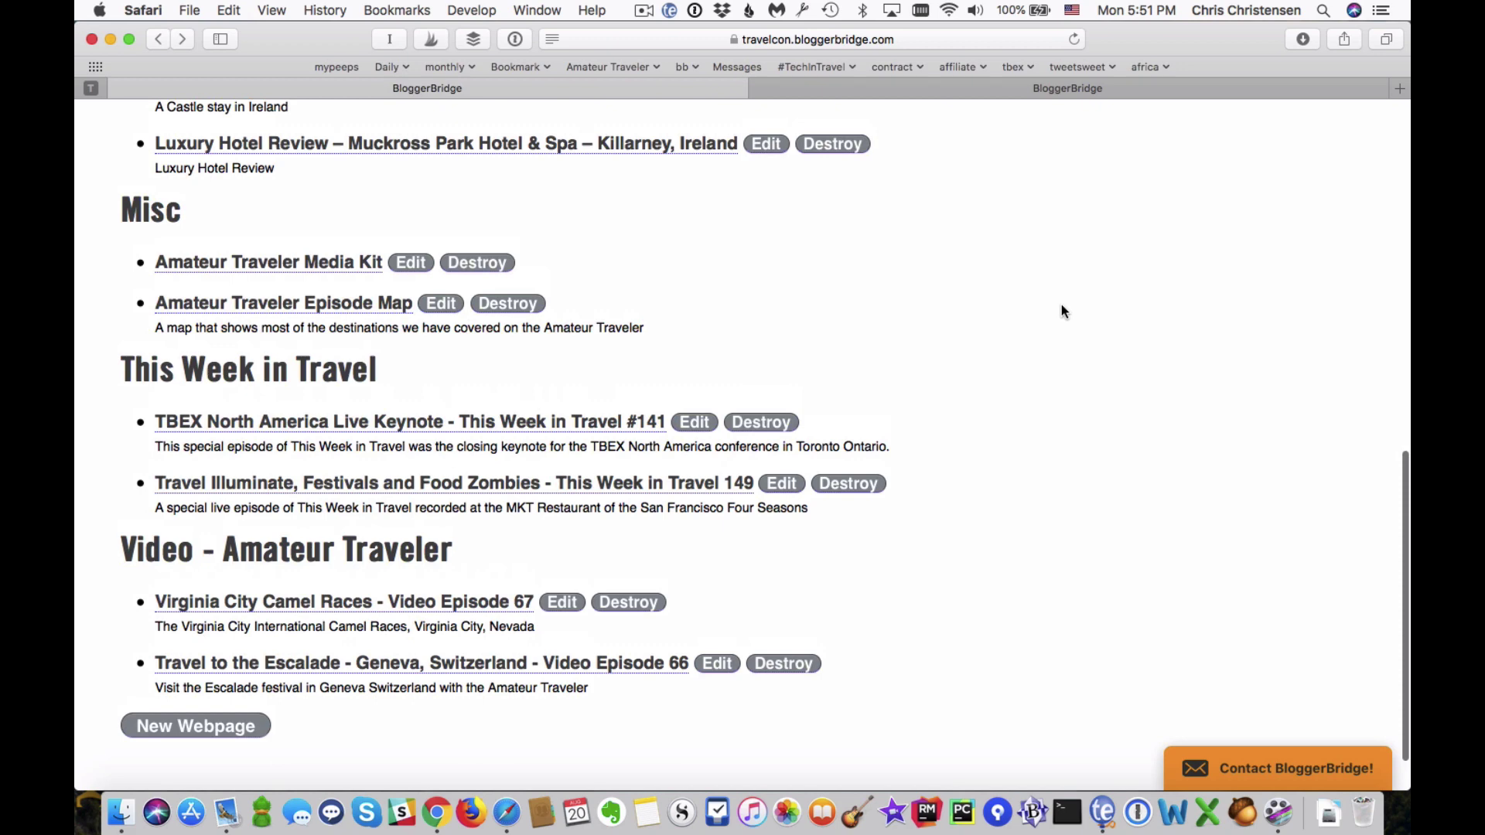
scroll(1061, 306, "up", 1)
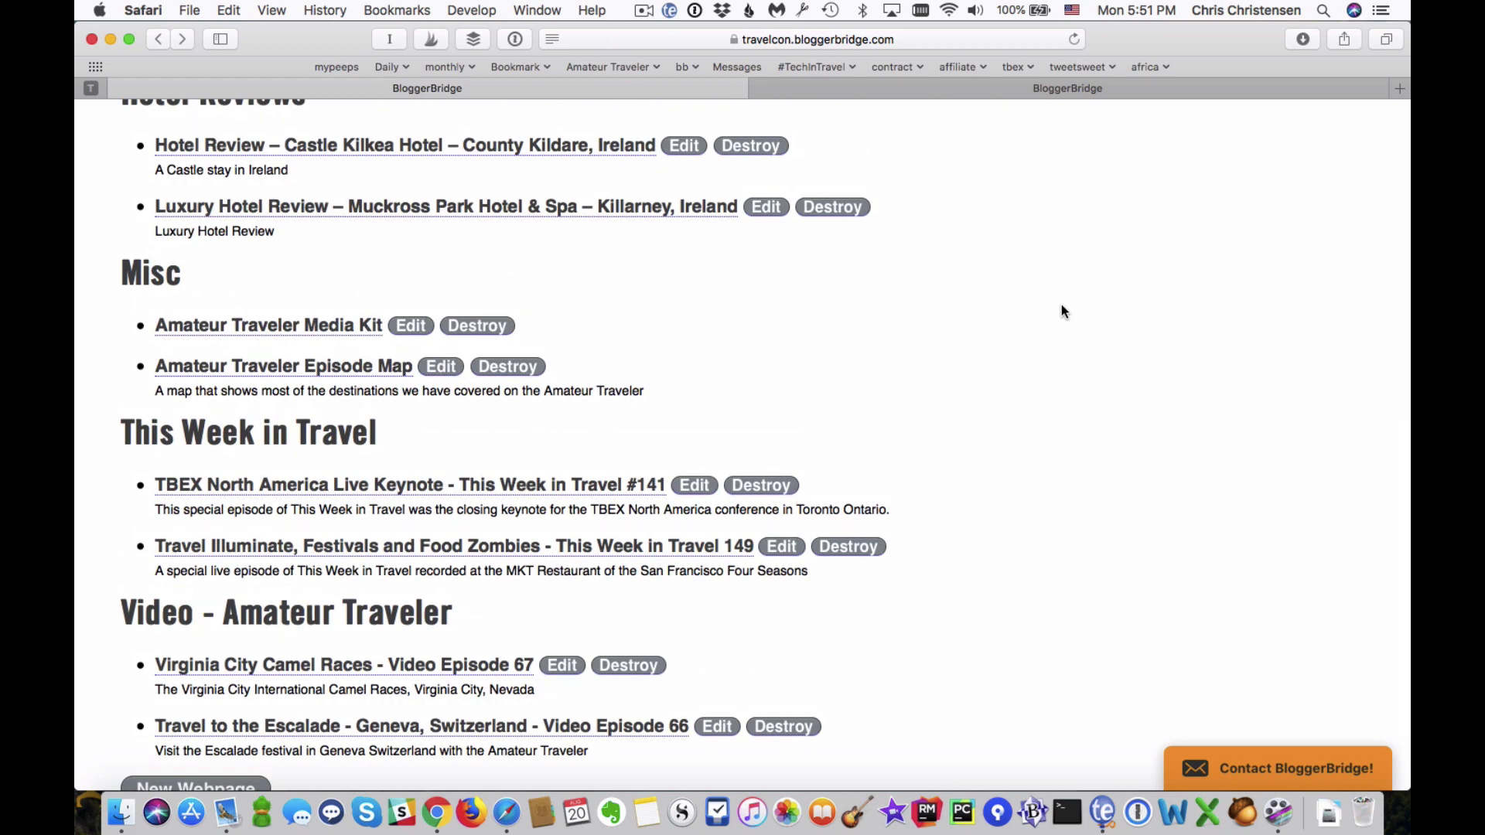
scroll(1061, 311, "up", 8)
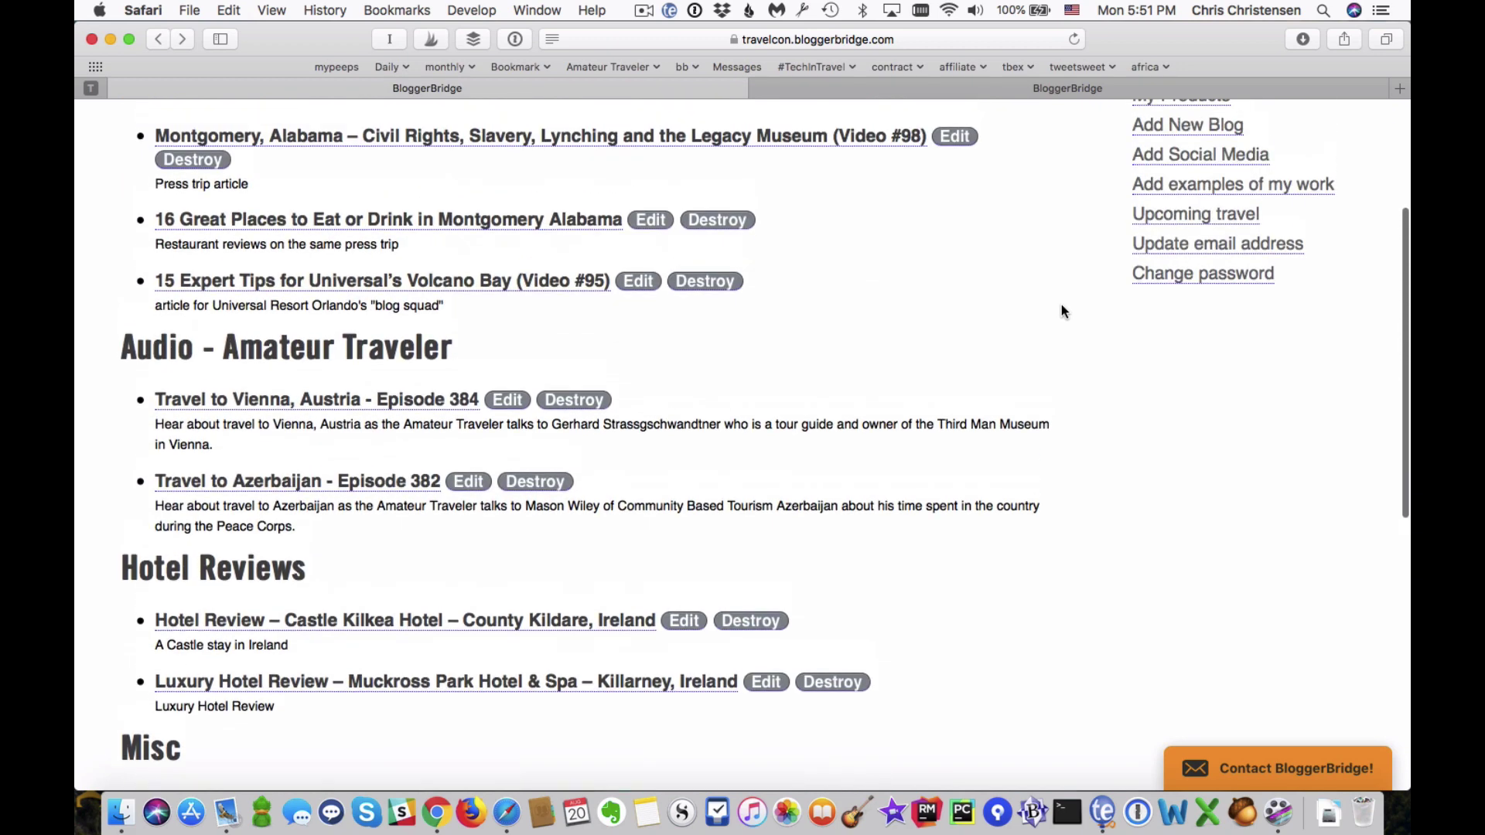
Open the upcoming travel page and examine the listed trips, their dates, the schedule overlaps and the destination map
scroll(1061, 306, "up", 2)
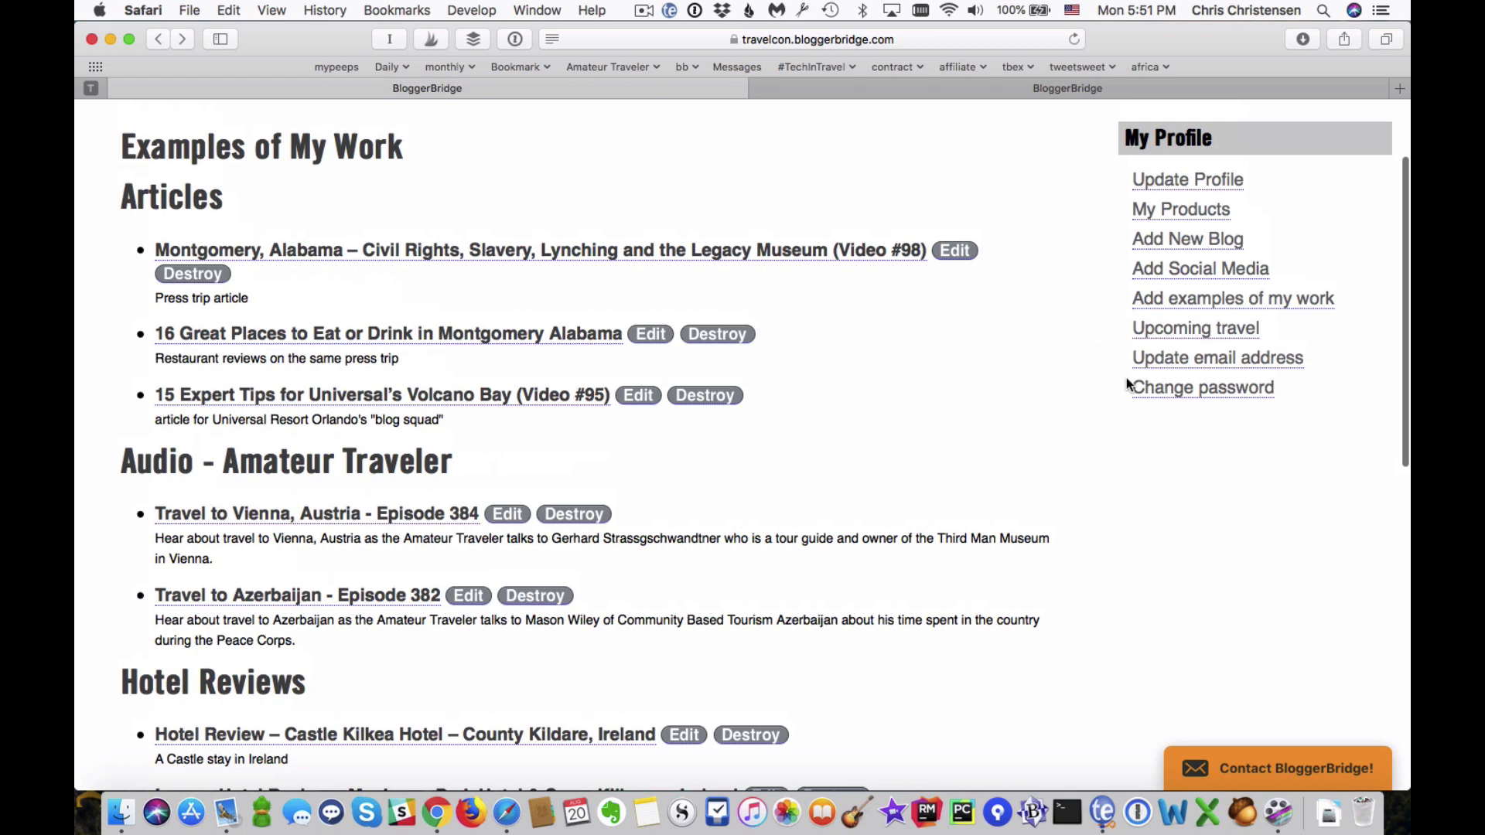
left_click(1183, 328)
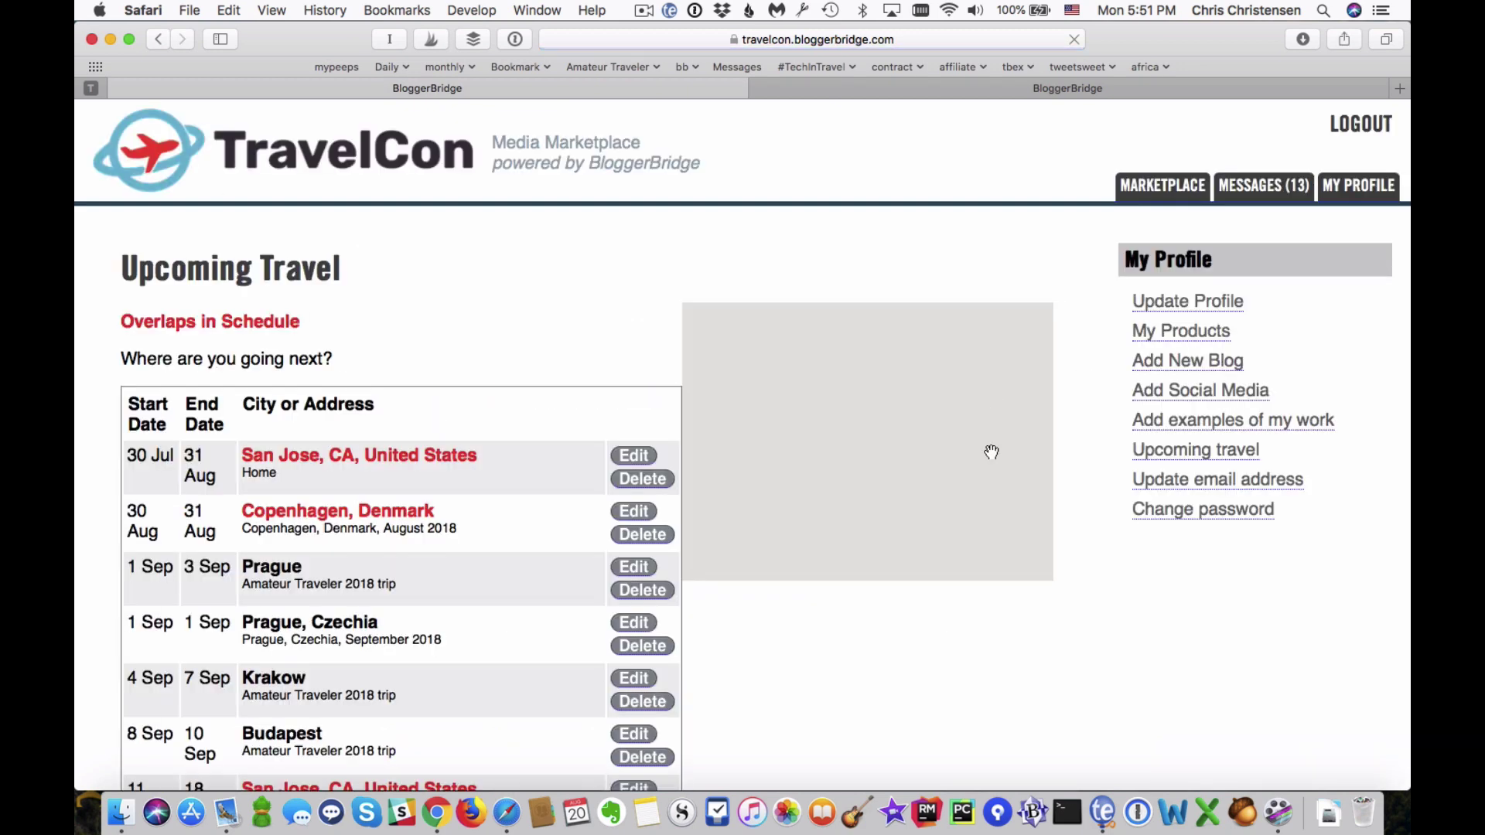
scroll(993, 456, "down", 2)
scroll(1010, 539, "down", 4)
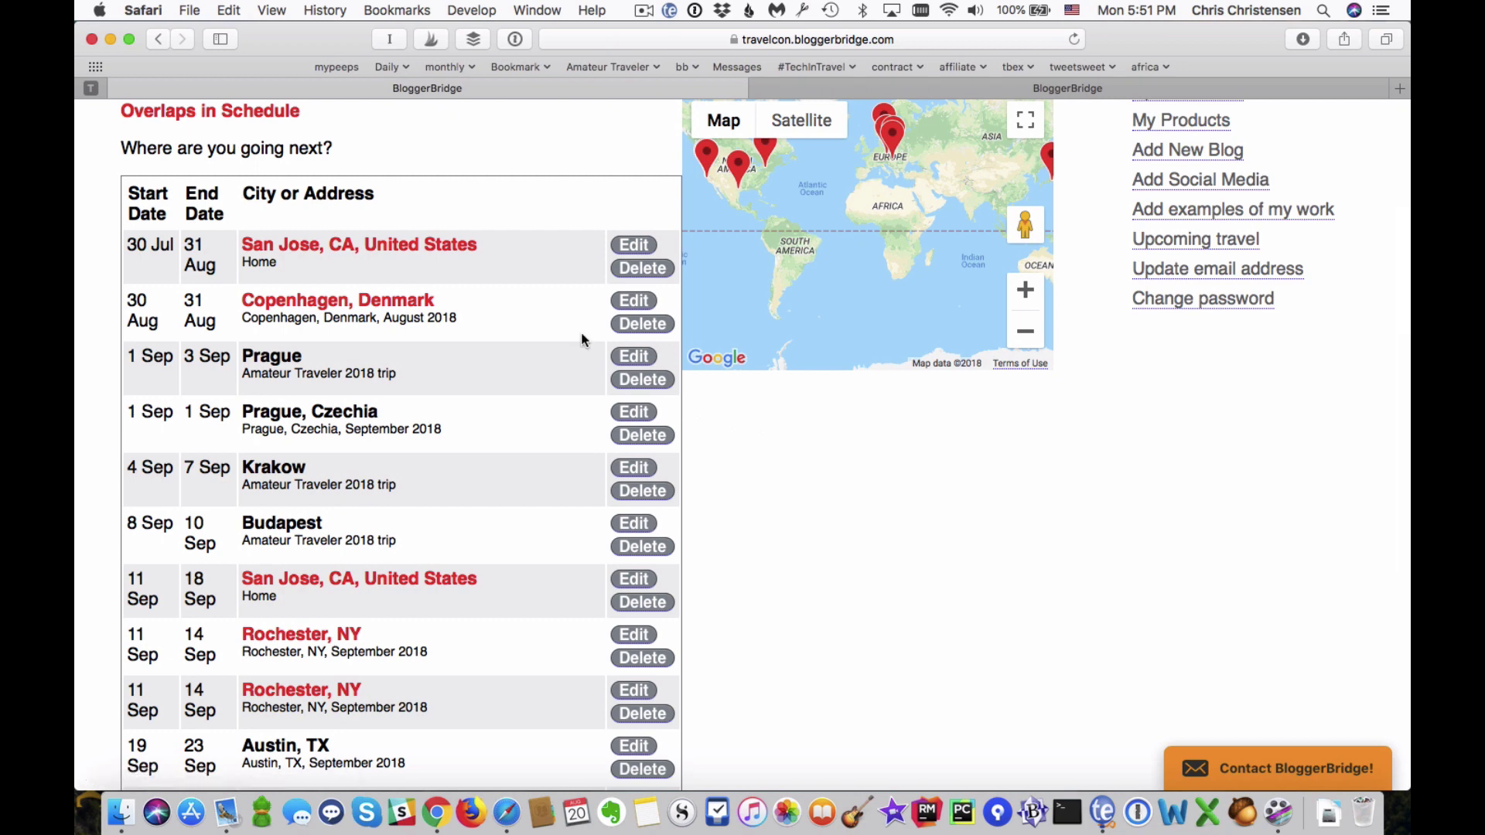
scroll(582, 338, "up", 3)
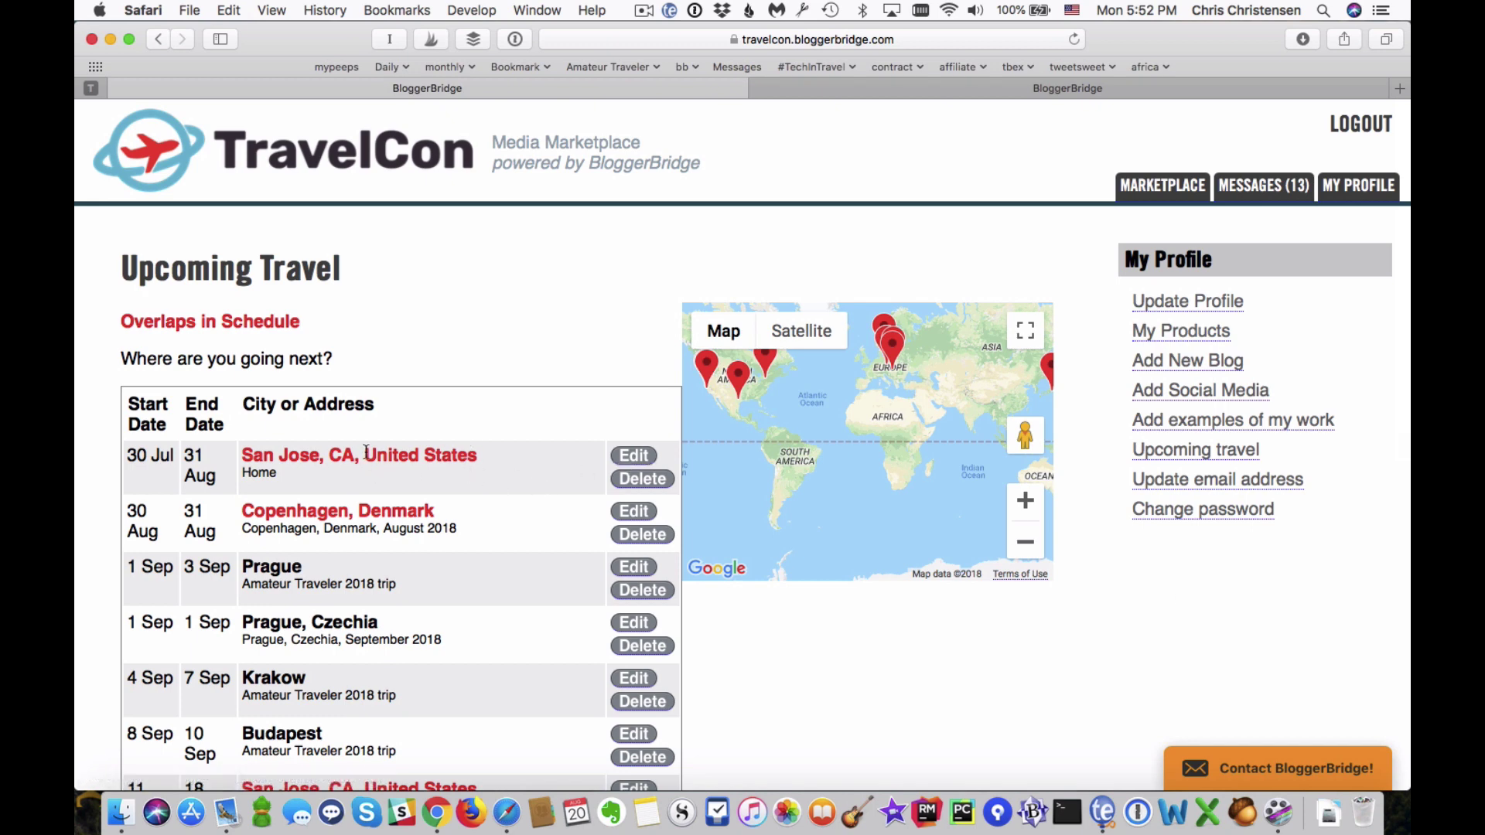
scroll(1088, 690, "up", 1)
Open the marketplace schedule for September 22 and examine the appointment time slots
left_click(1152, 189)
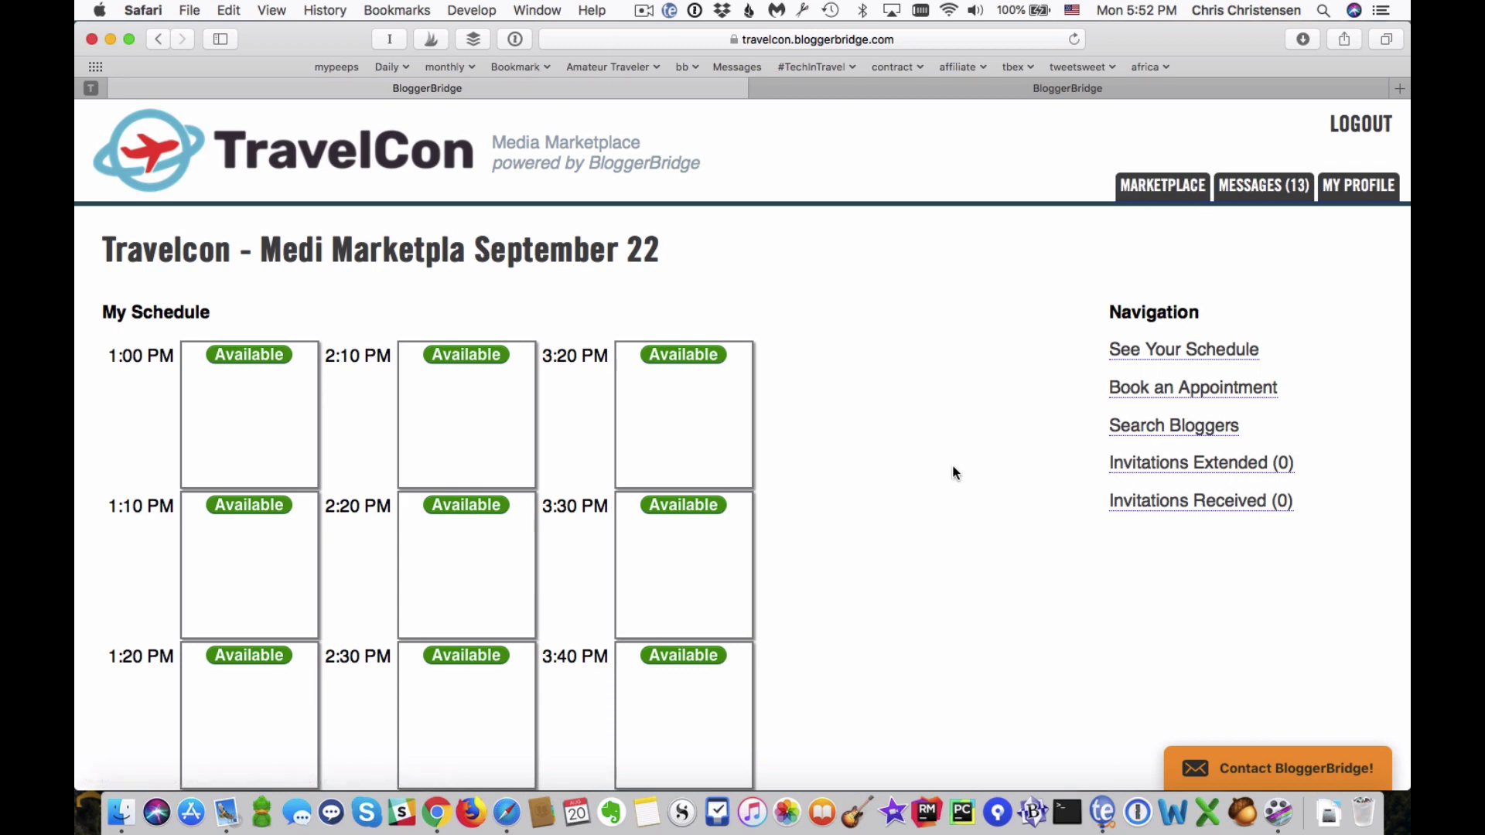
scroll(965, 499, "down", 4)
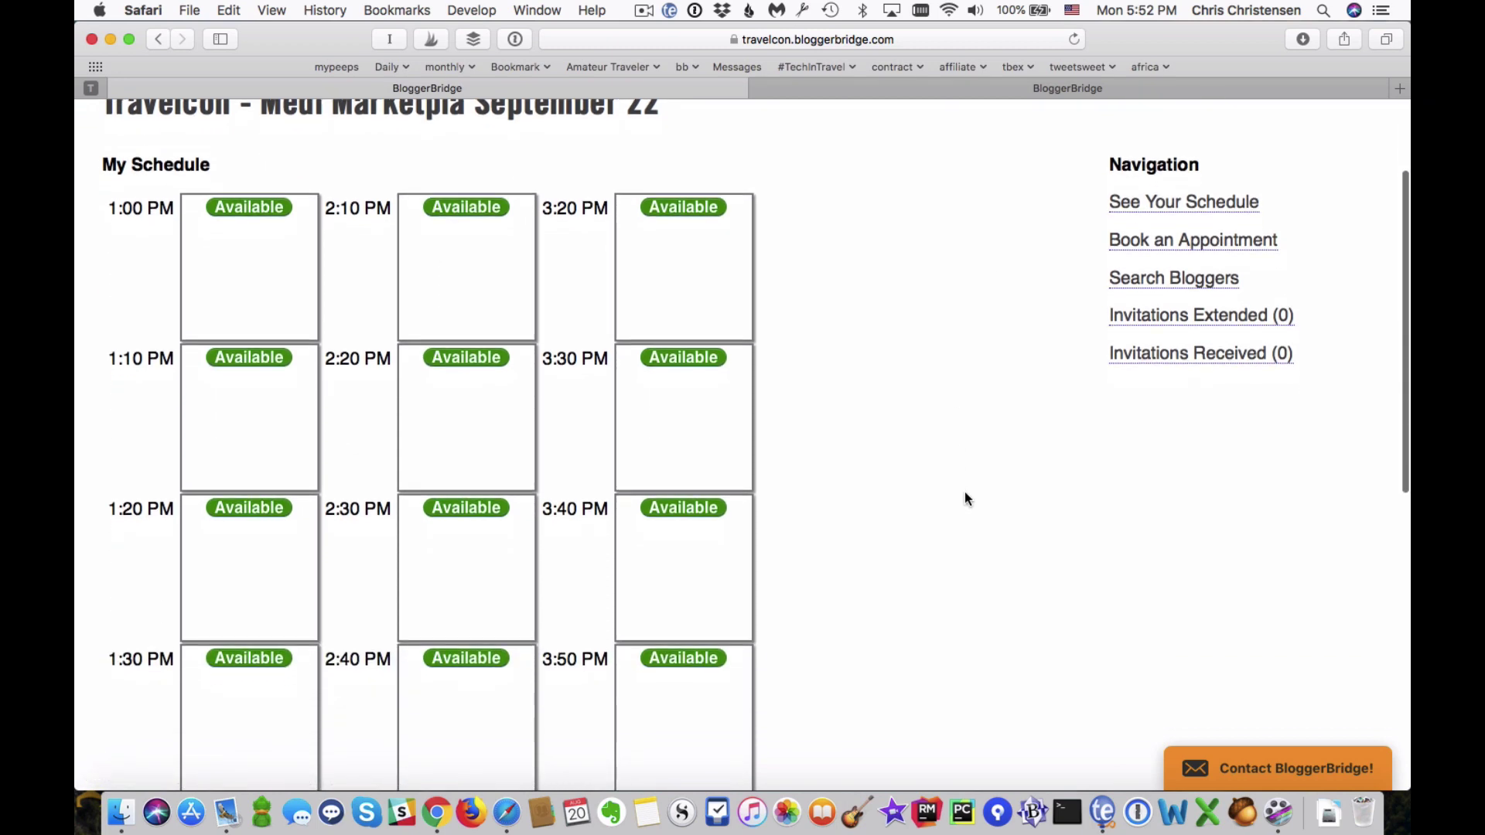
scroll(963, 492, "down", 2)
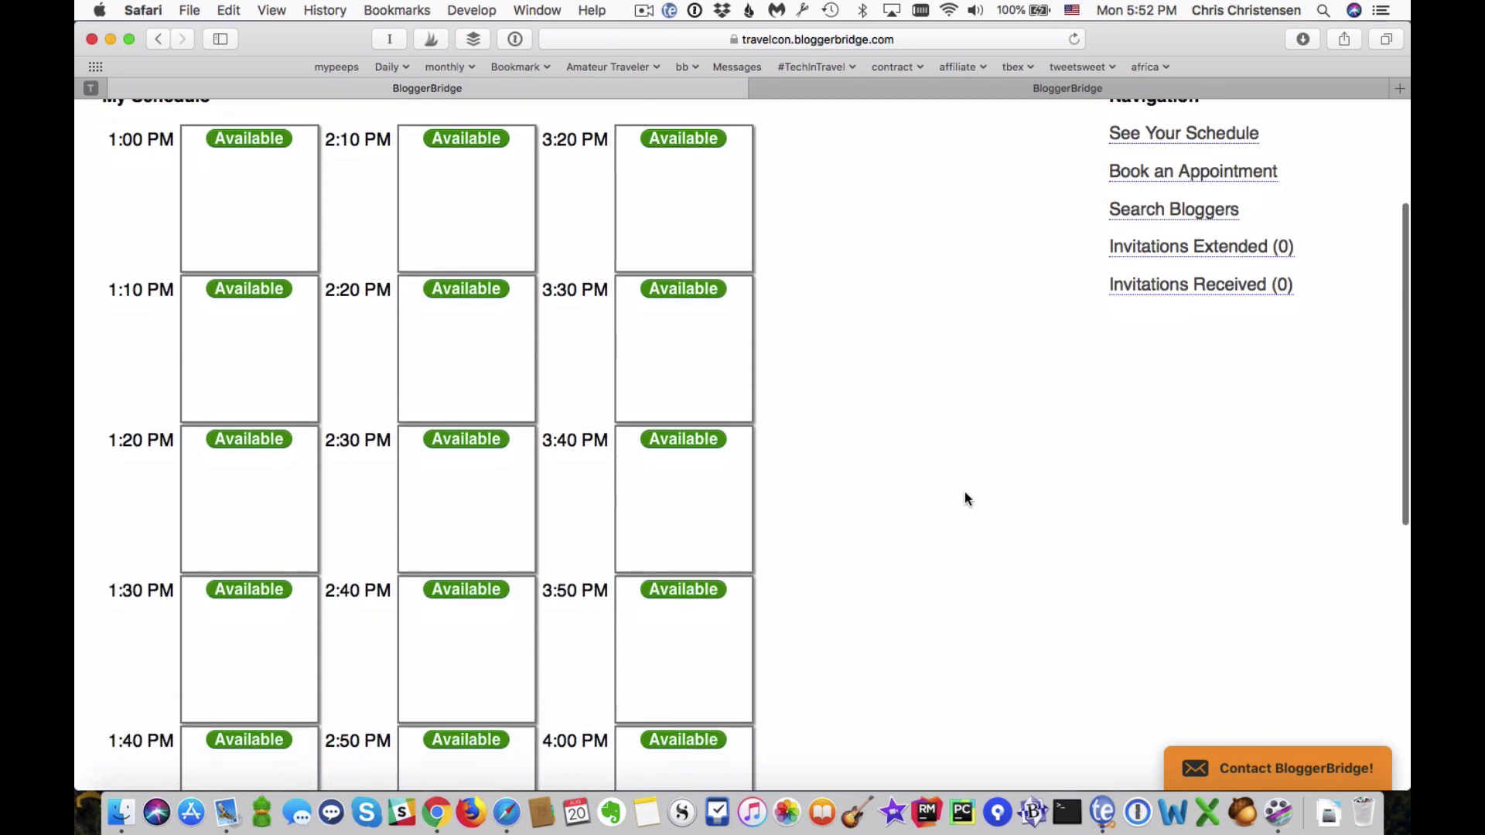
Browse the participating companies for booking an appointment and invite BloggerBridge.com to a meeting
left_click(1177, 183)
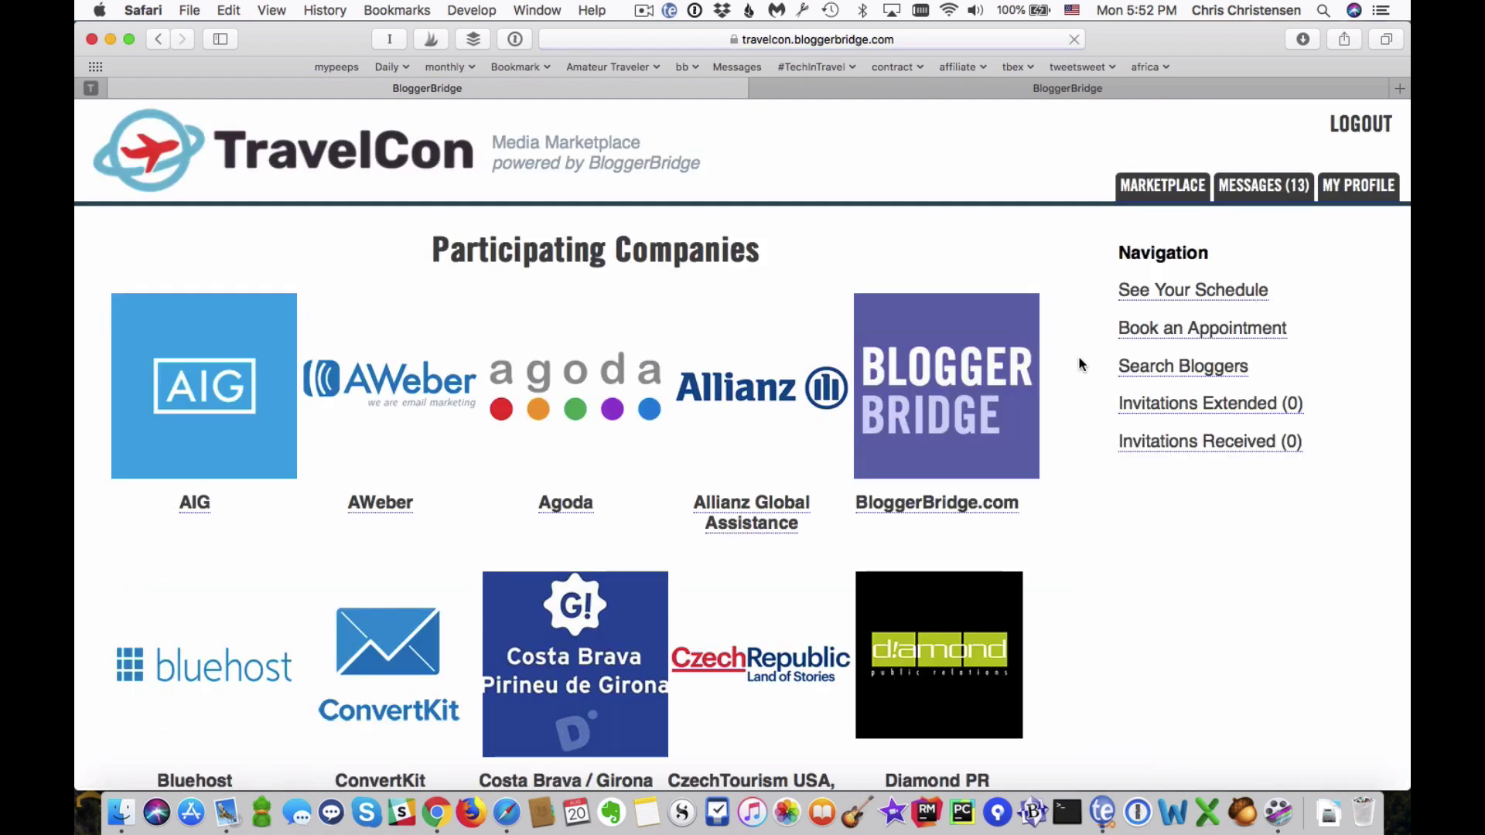
scroll(1081, 365, "down", 15)
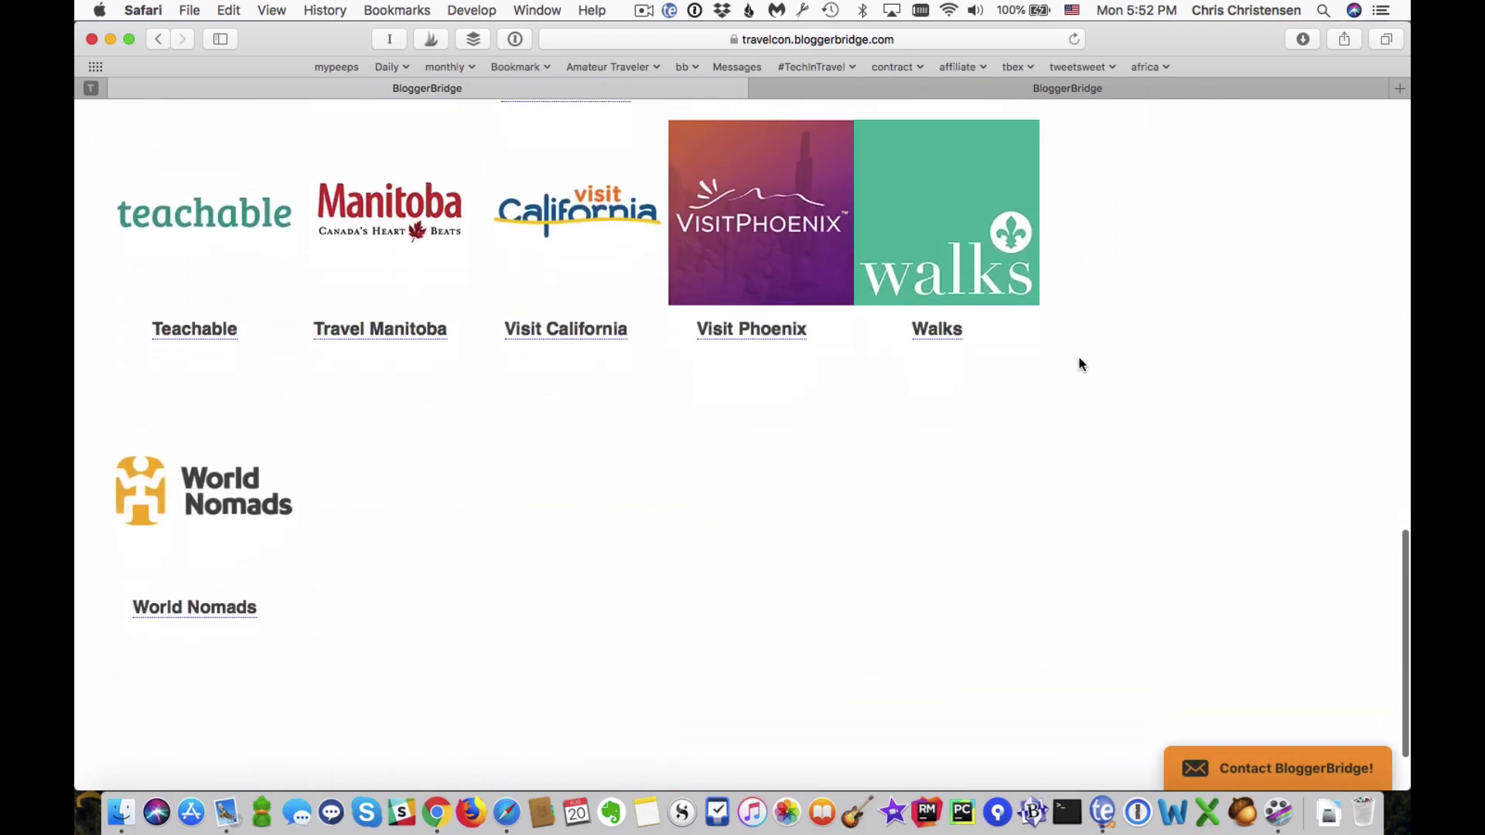
scroll(1082, 365, "up", 5)
scroll(1082, 364, "up", 7)
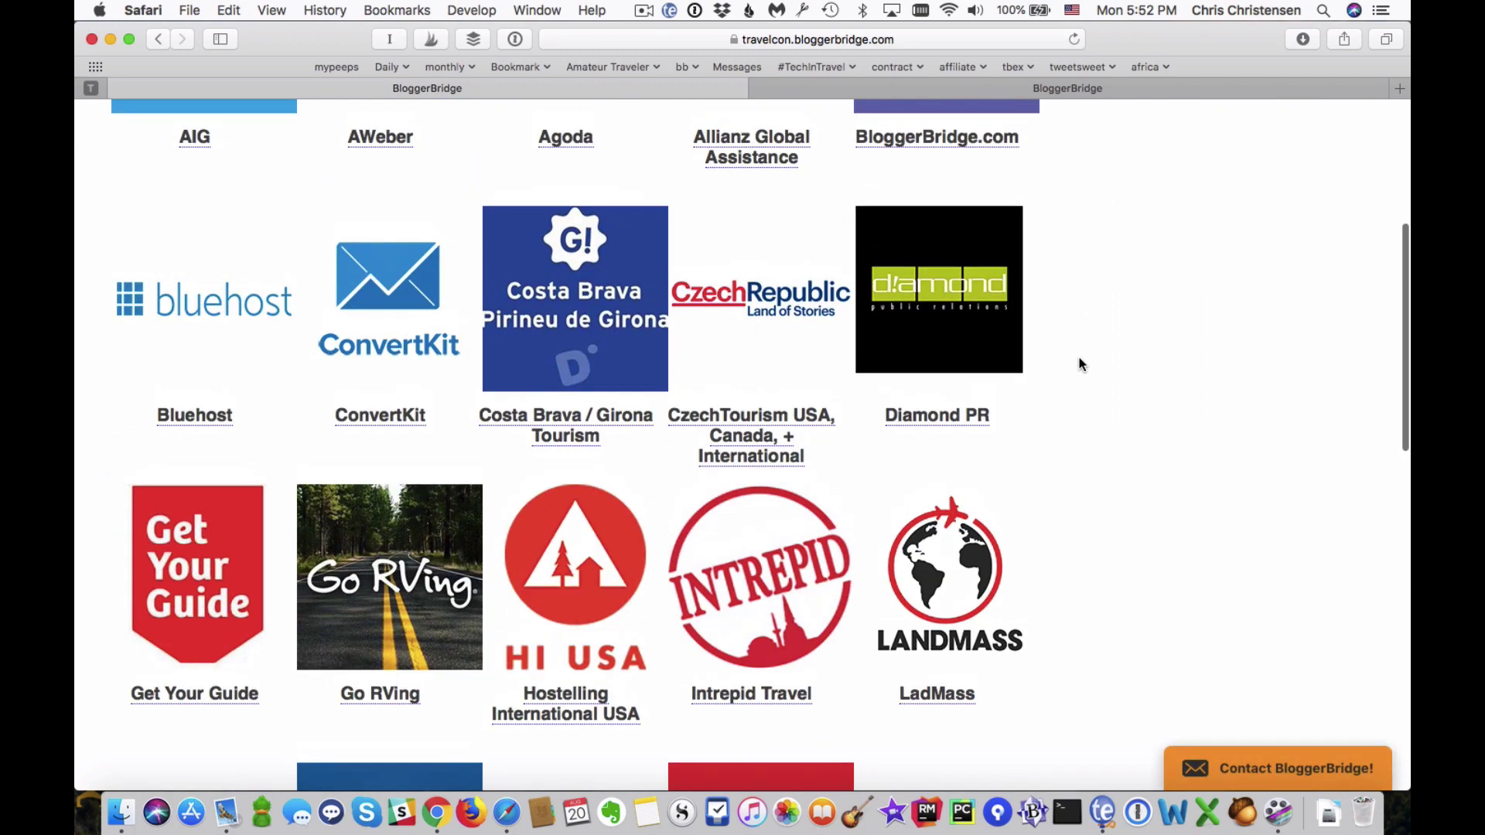
scroll(1081, 365, "up", 4)
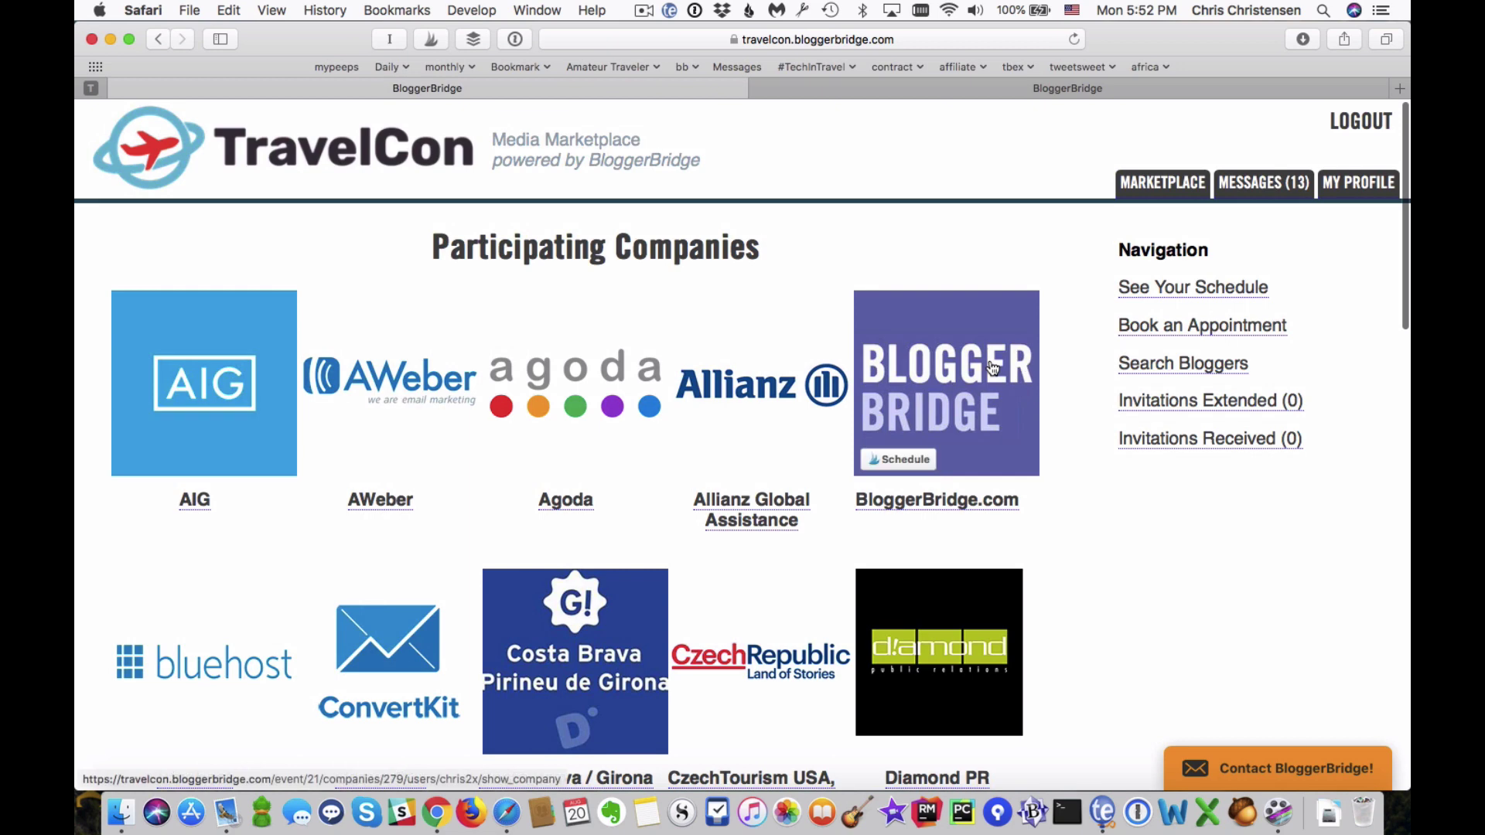
left_click(995, 368)
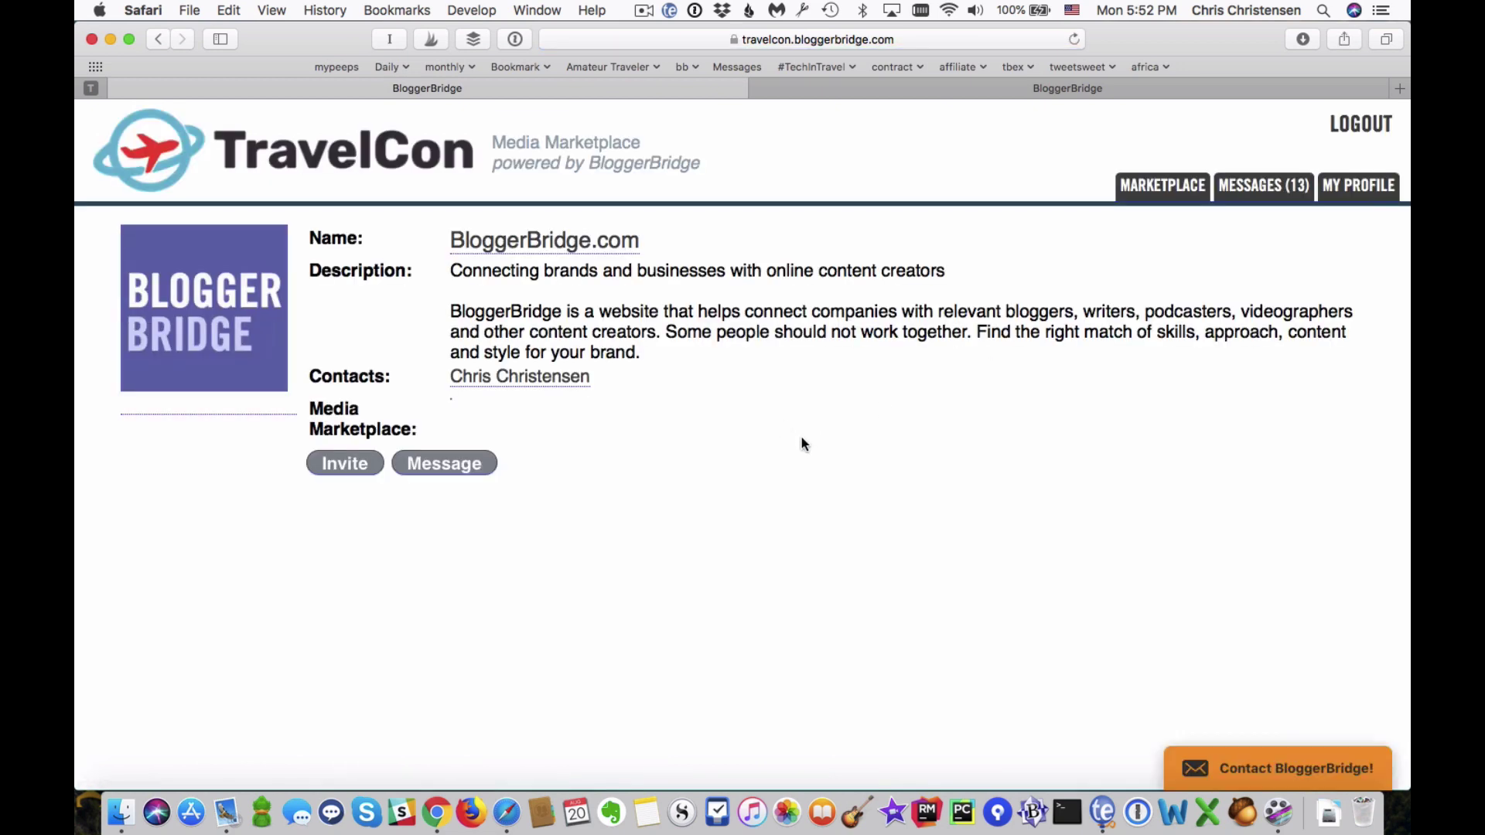
left_click(354, 472)
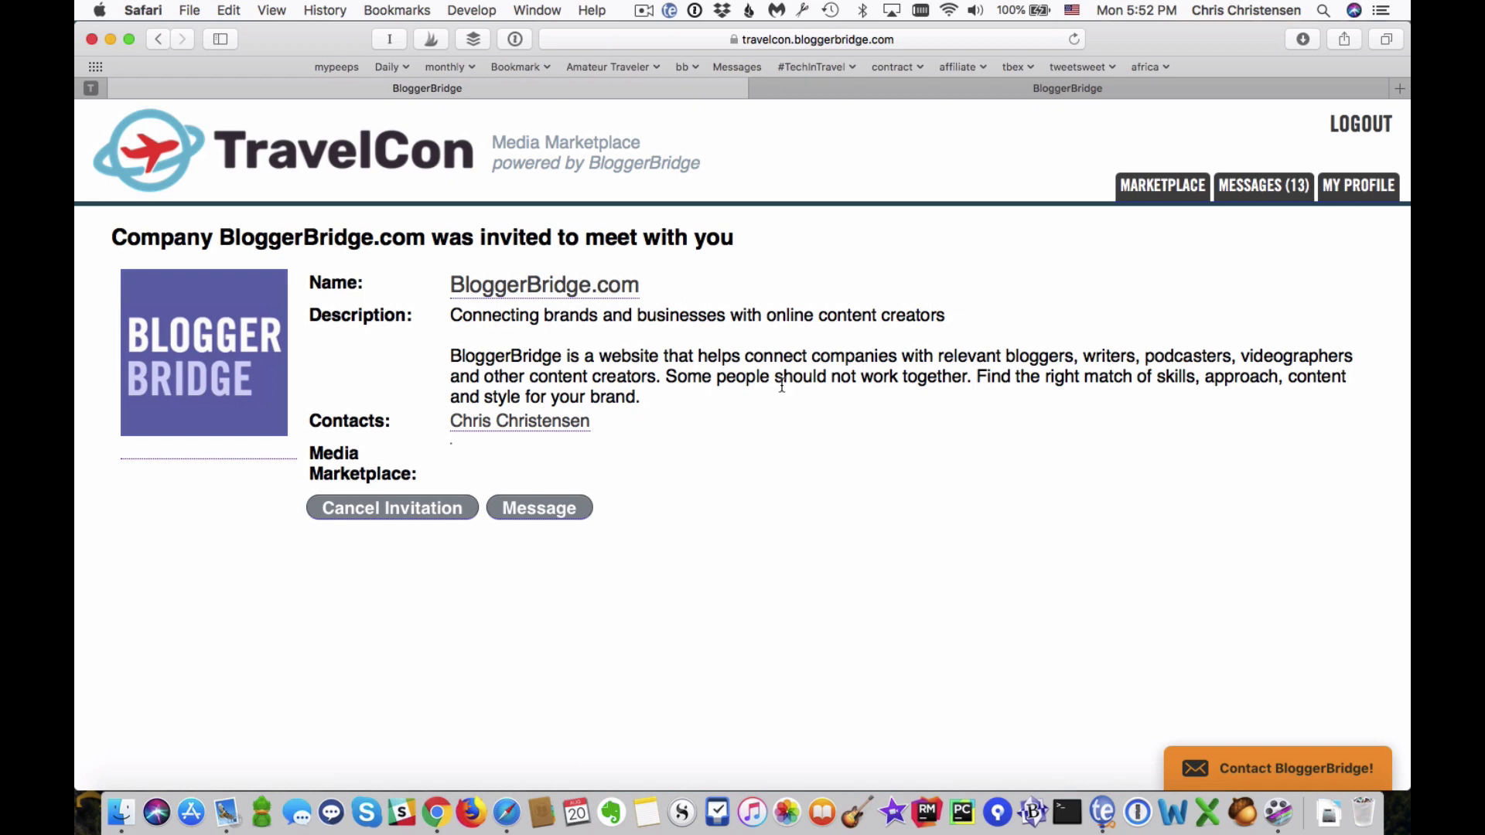
Switch to the company account in Chrome, open its received invitations and accept the blogger's meeting invitation
key("super+Tab")
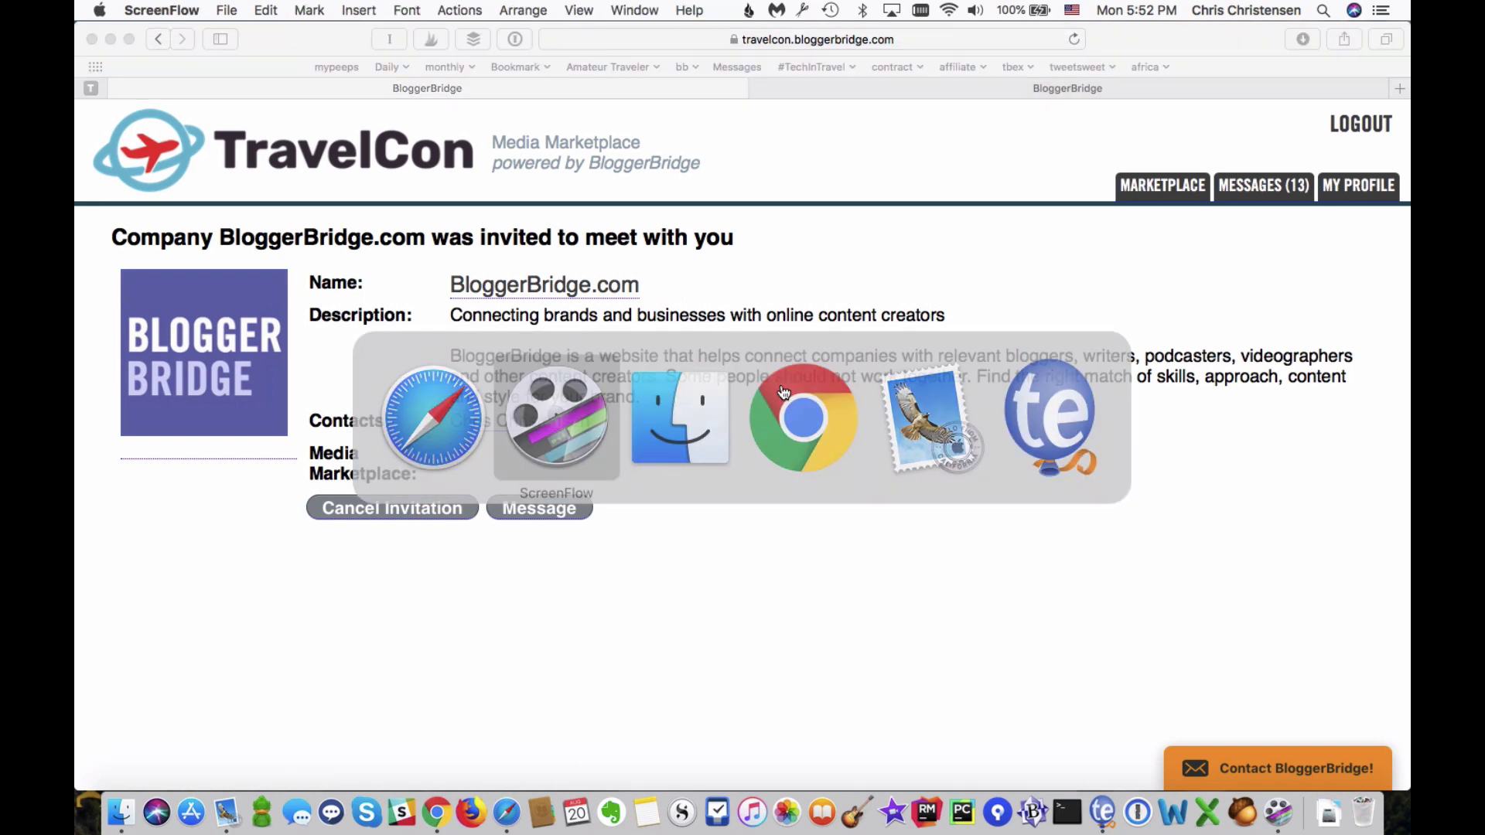
key("super+Tab")
key("super+Tab")
key("super+Tab")
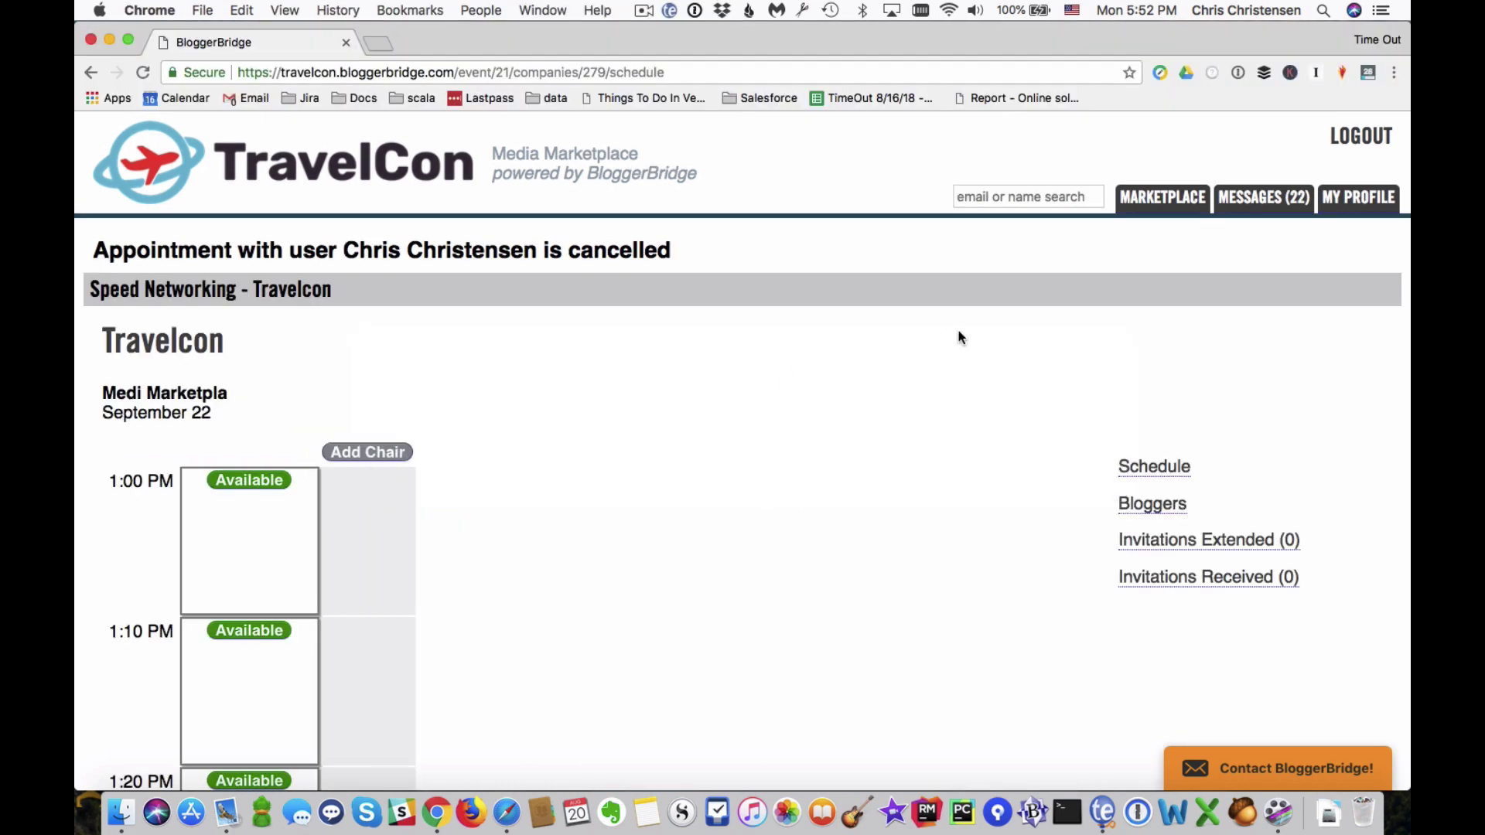
left_click(1159, 576)
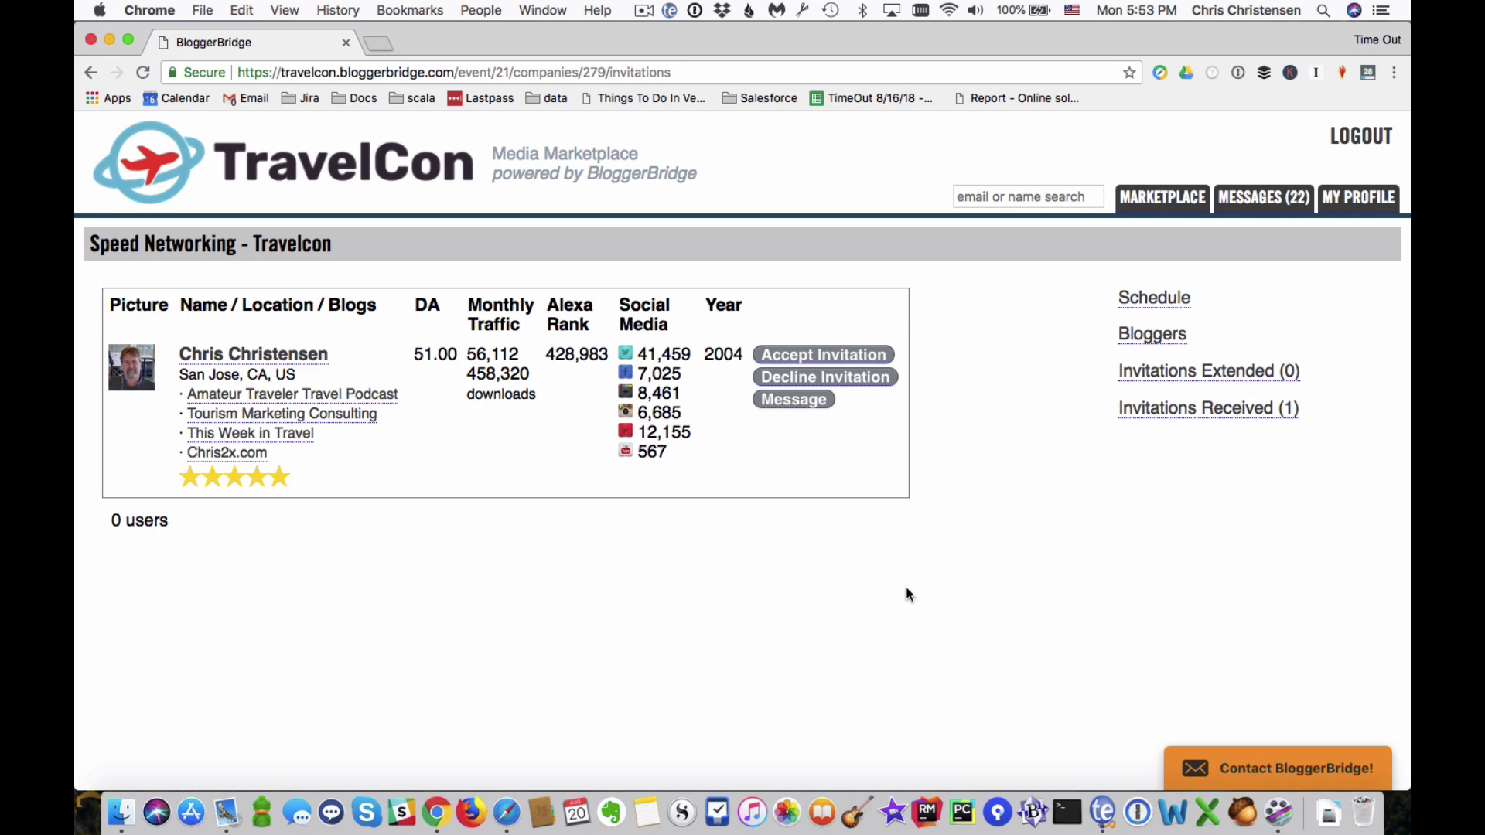
left_click(867, 358)
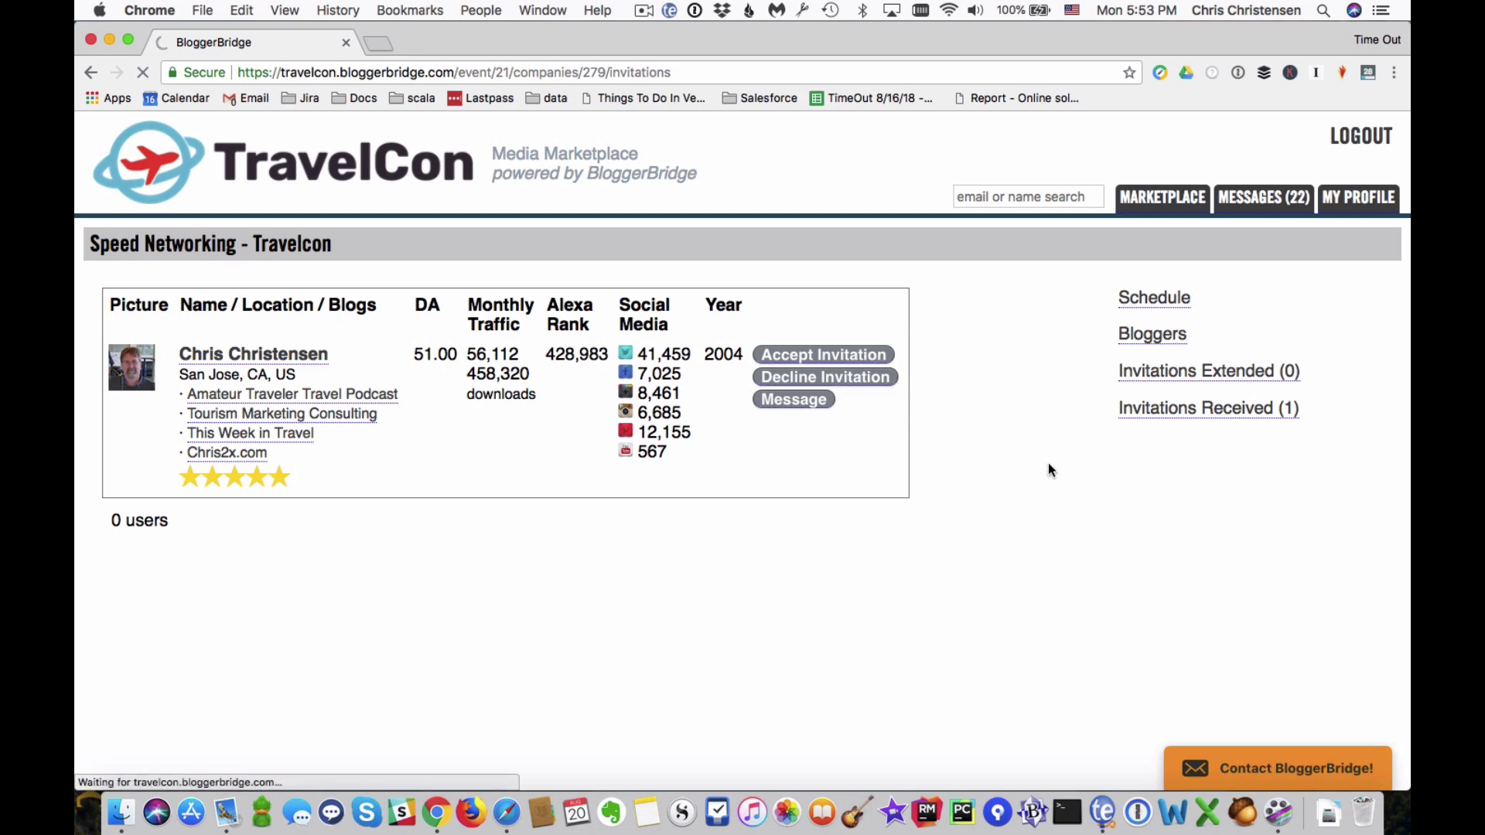
Review the company's September 22 time slots and schedule the blogger's appointment for 1:00 PM - 1:08 PM
scroll(861, 497, "down", 1)
scroll(864, 503, "down", 1)
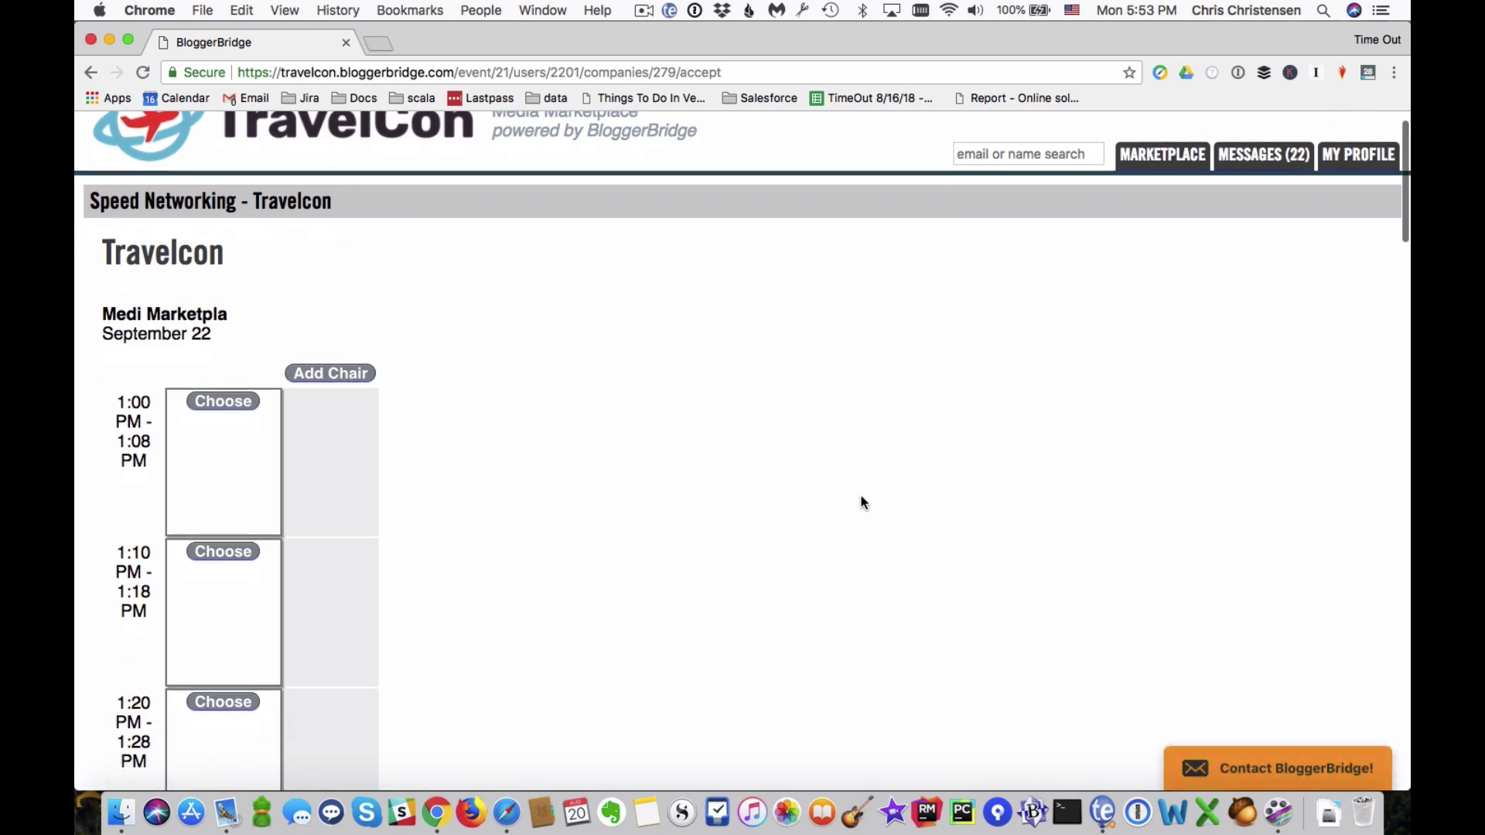
scroll(864, 503, "down", 3)
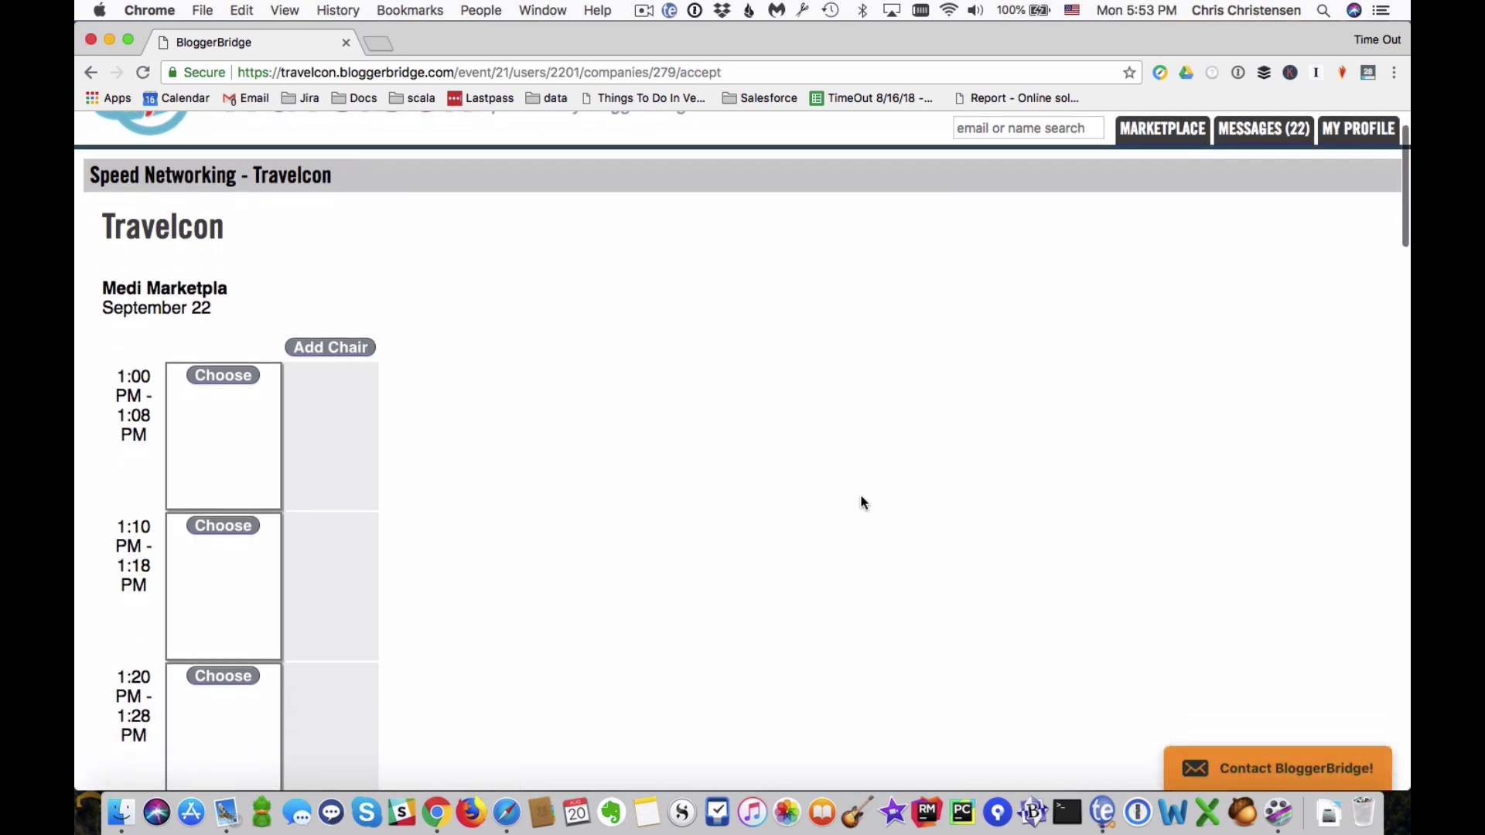
scroll(628, 503, "down", 4)
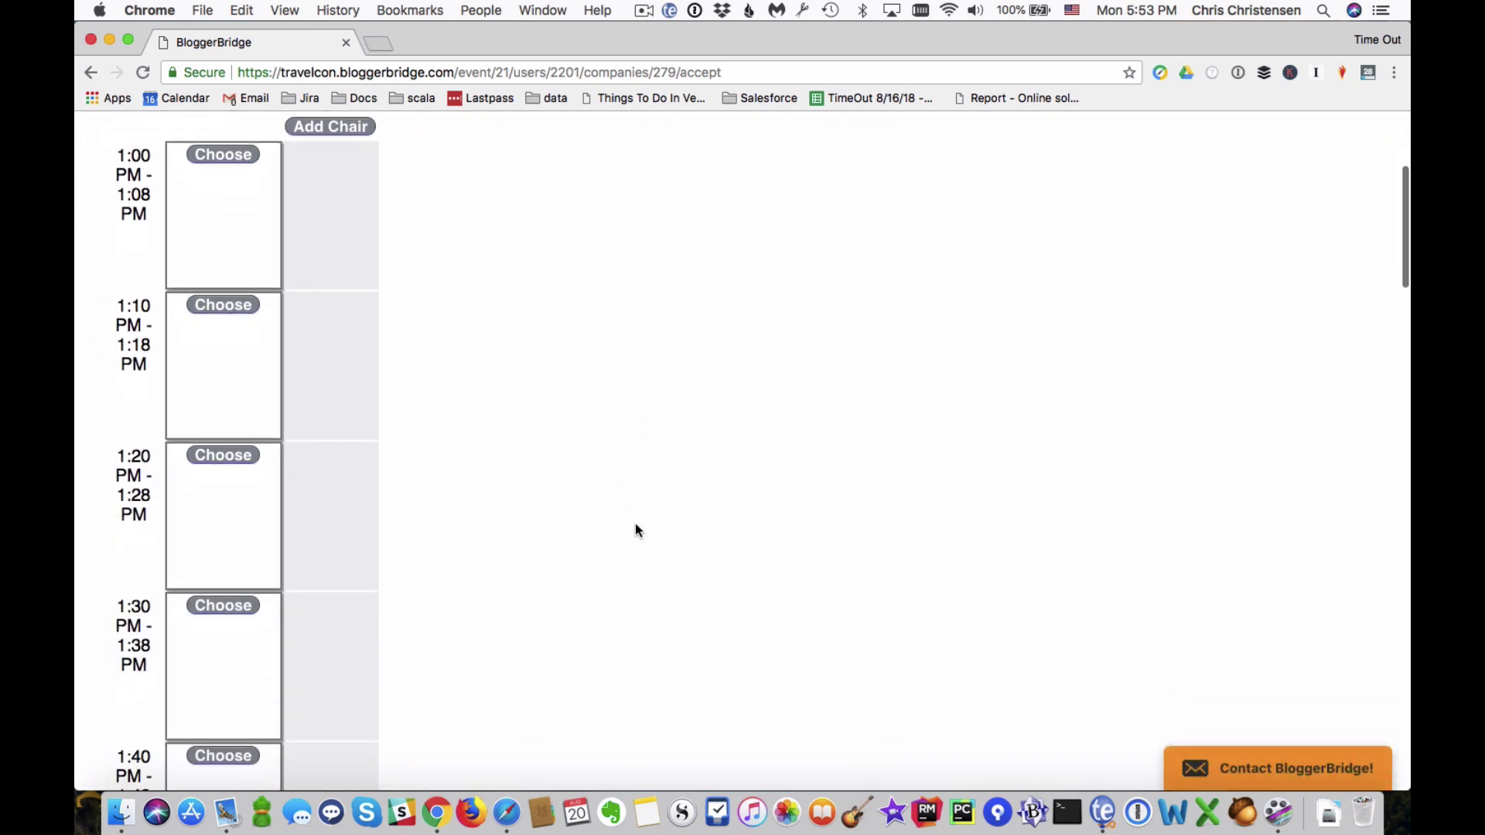
scroll(635, 524, "up", 6)
scroll(635, 525, "down", 12)
scroll(635, 531, "down", 6)
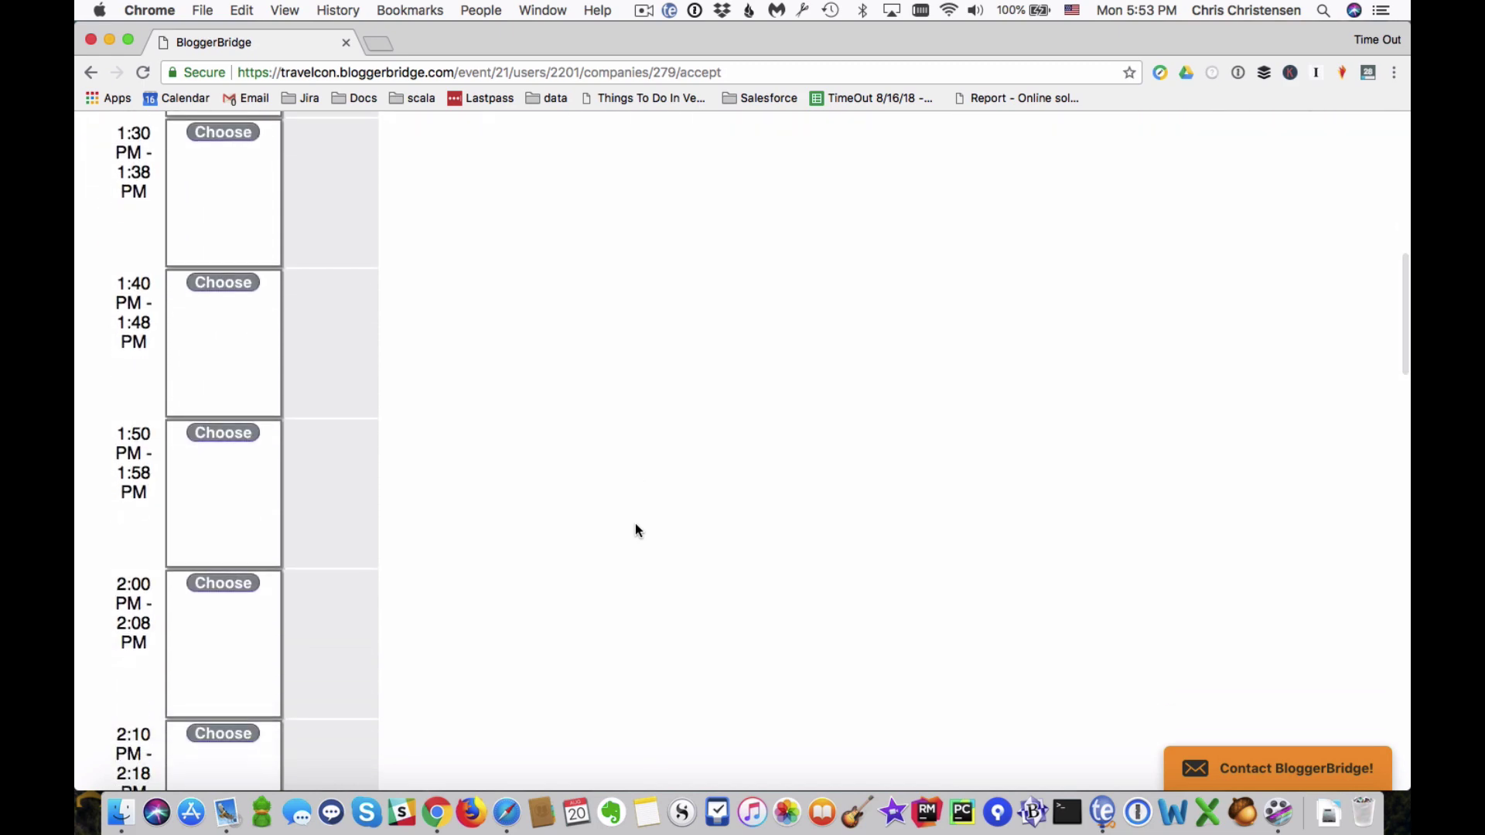
scroll(636, 530, "up", 12)
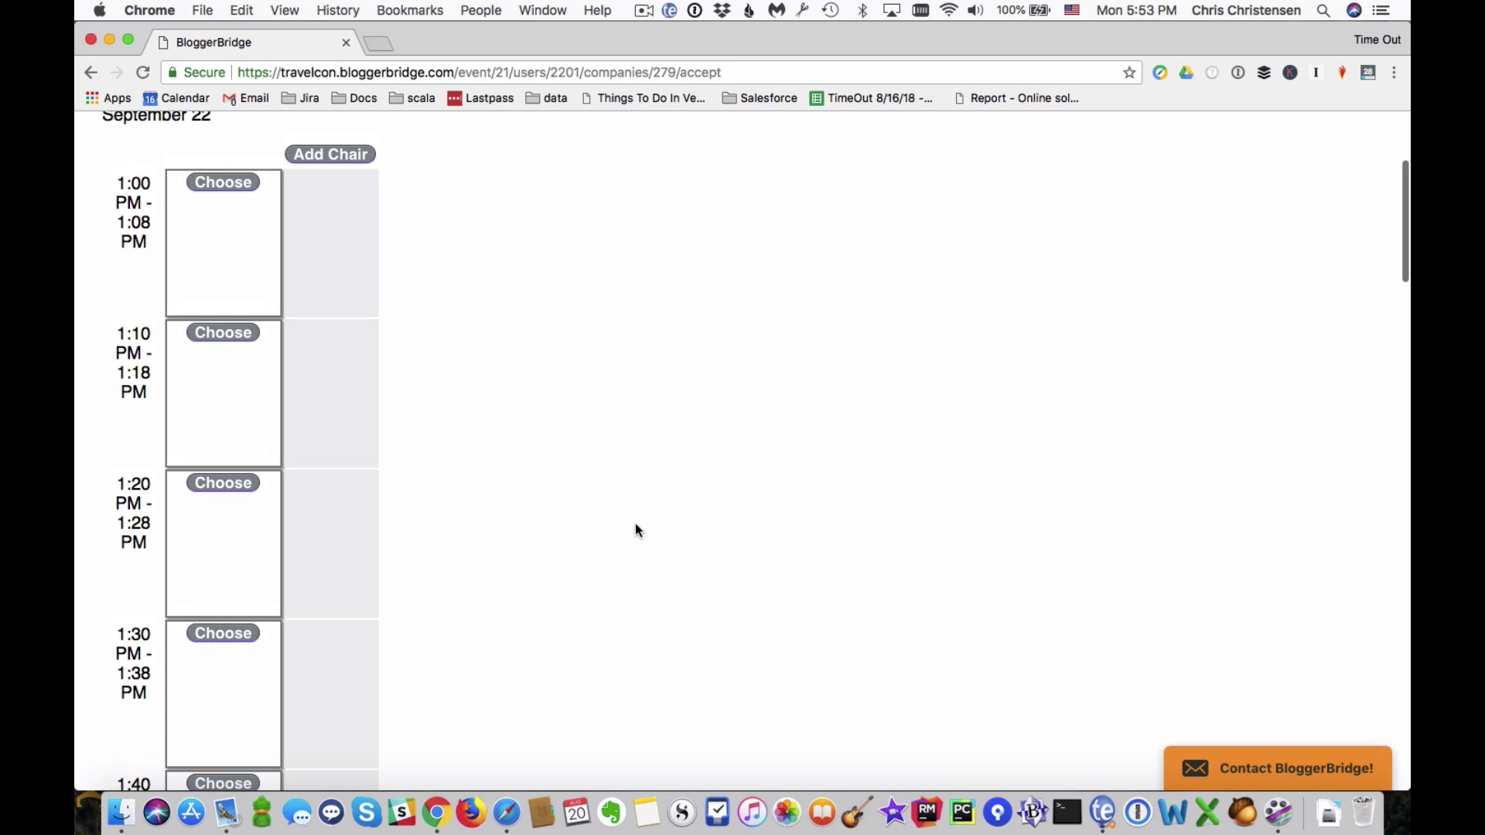
scroll(636, 531, "down", 2)
scroll(636, 531, "up", 3)
scroll(636, 531, "up", 1)
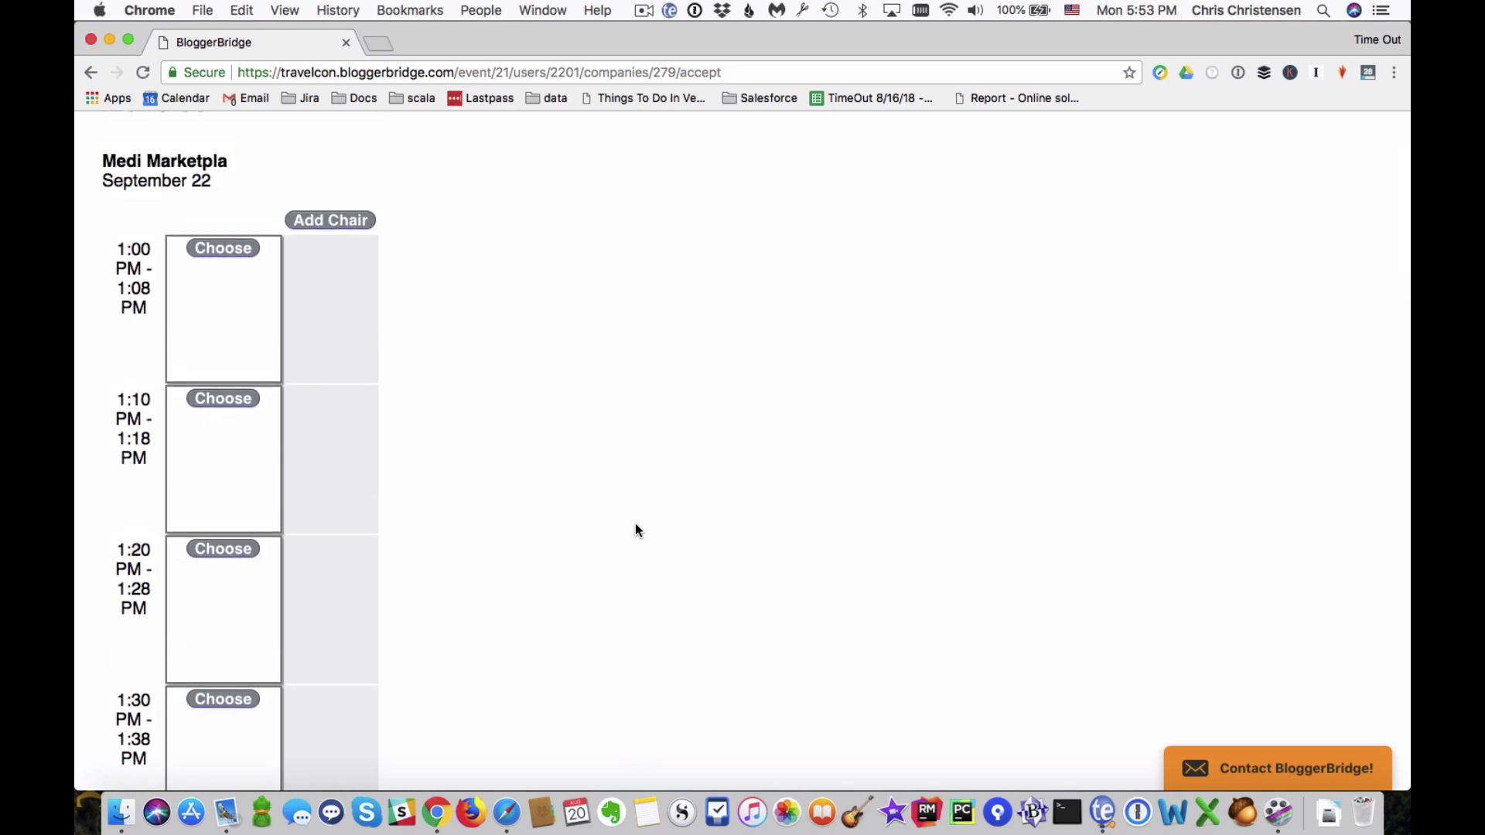
scroll(521, 485, "down", 4)
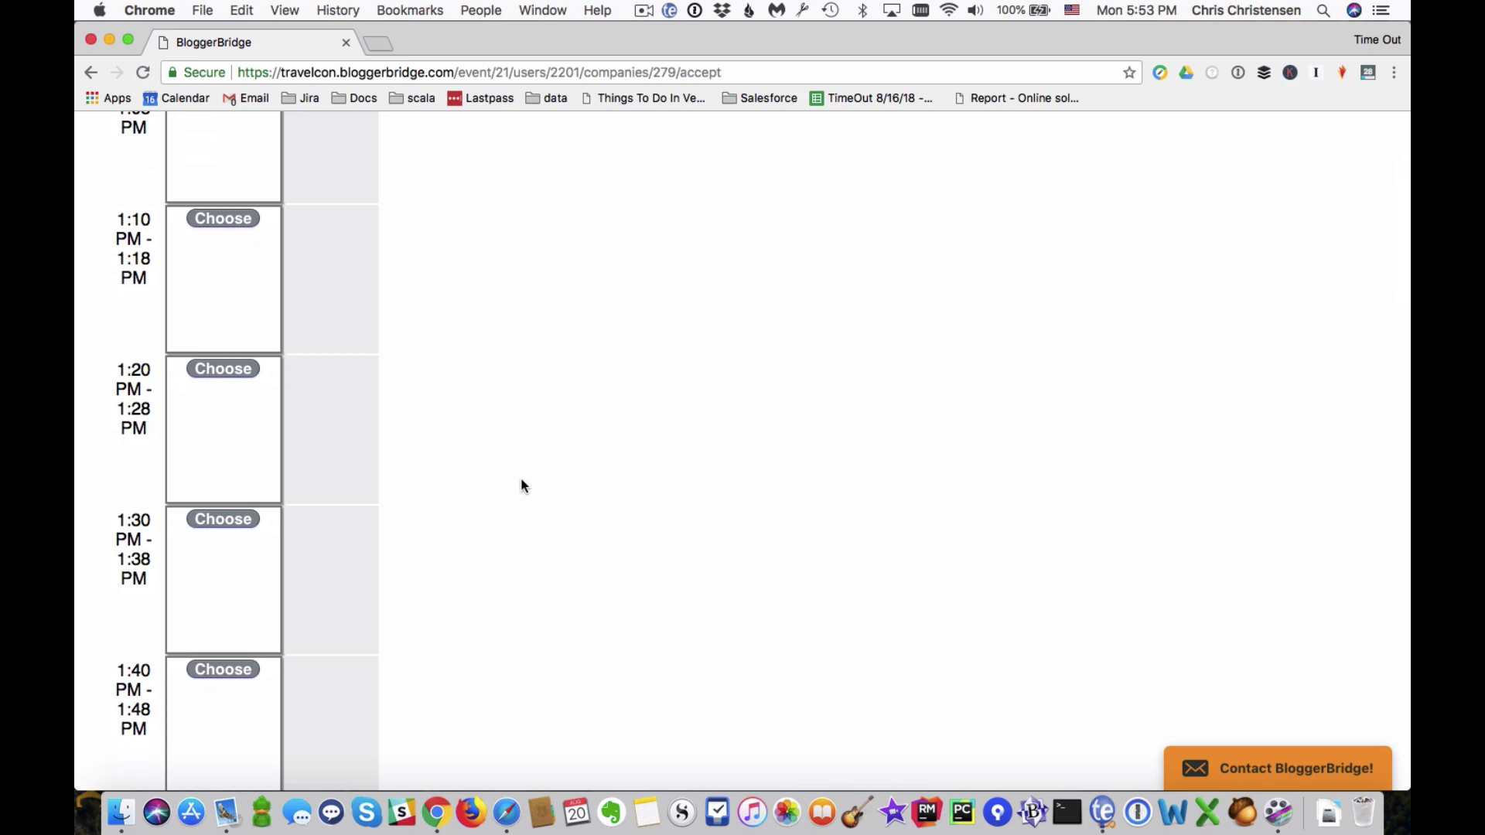
scroll(523, 485, "up", 1)
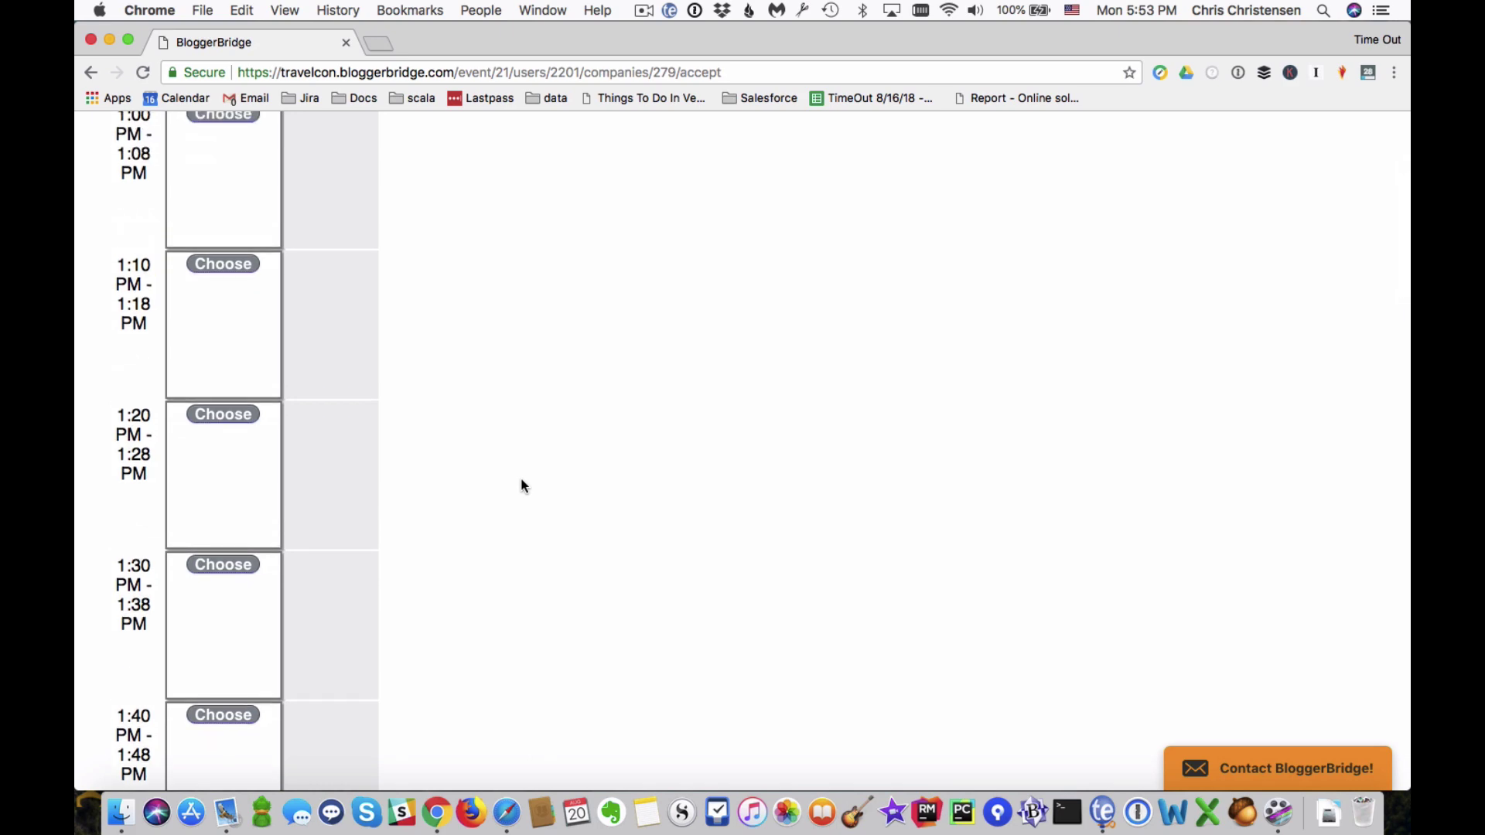
scroll(523, 485, "up", 3)
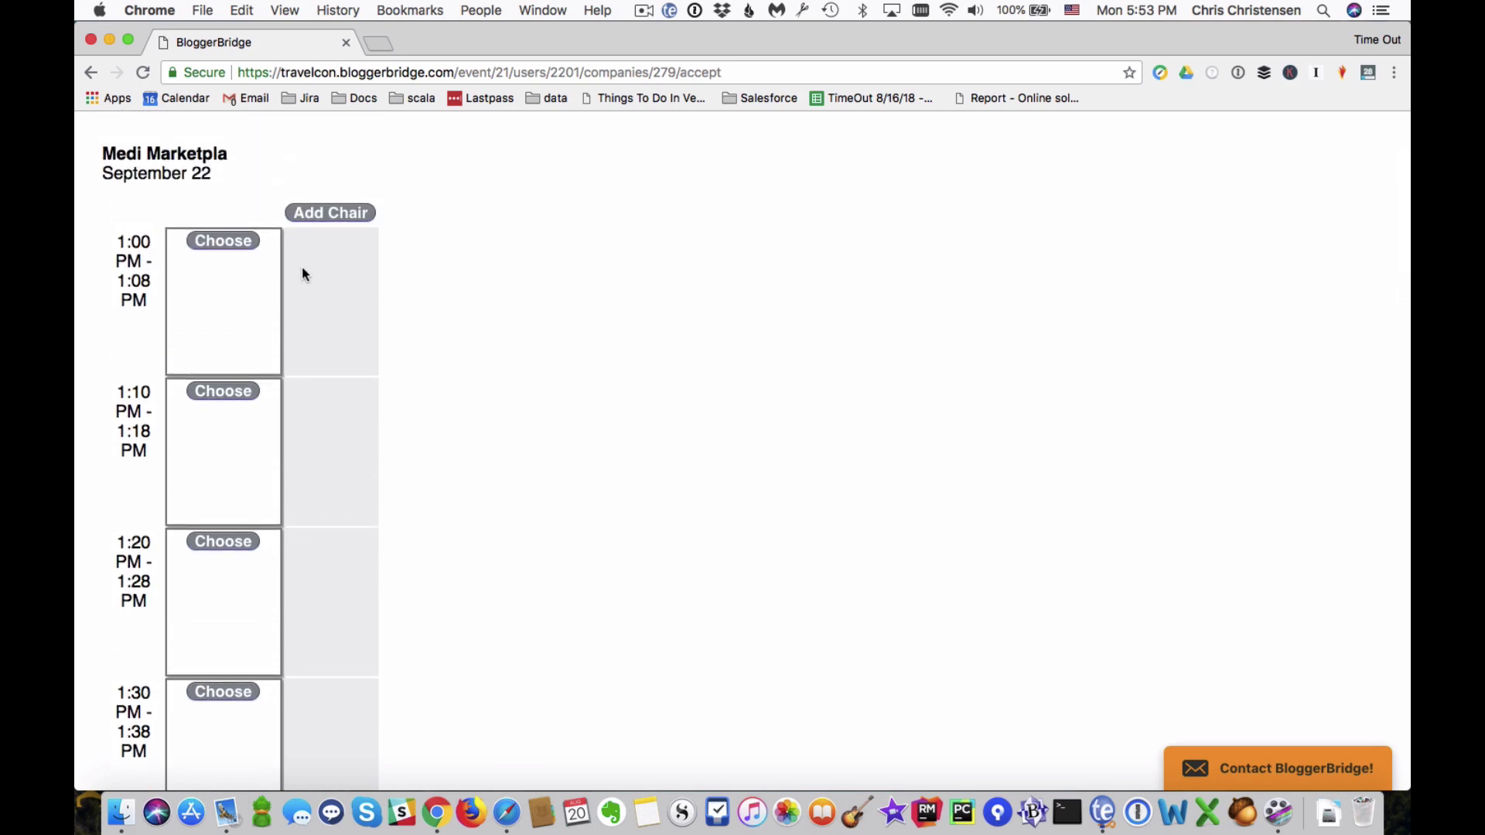
left_click(242, 249)
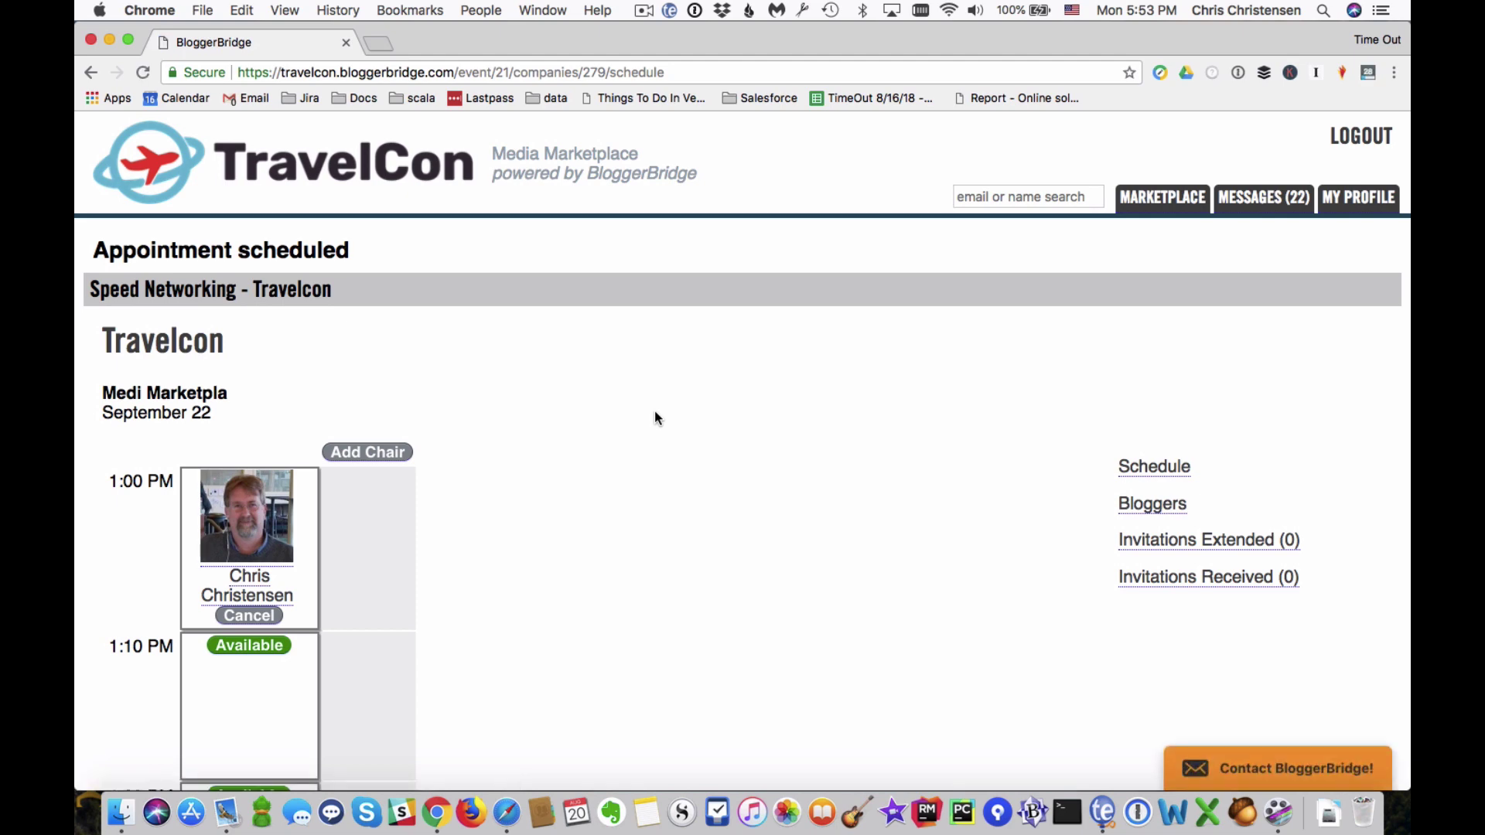
Switch back to the blogger account in Safari and check the new appointment in the marketplace schedule
key("super+Tab")
key("super+Tab")
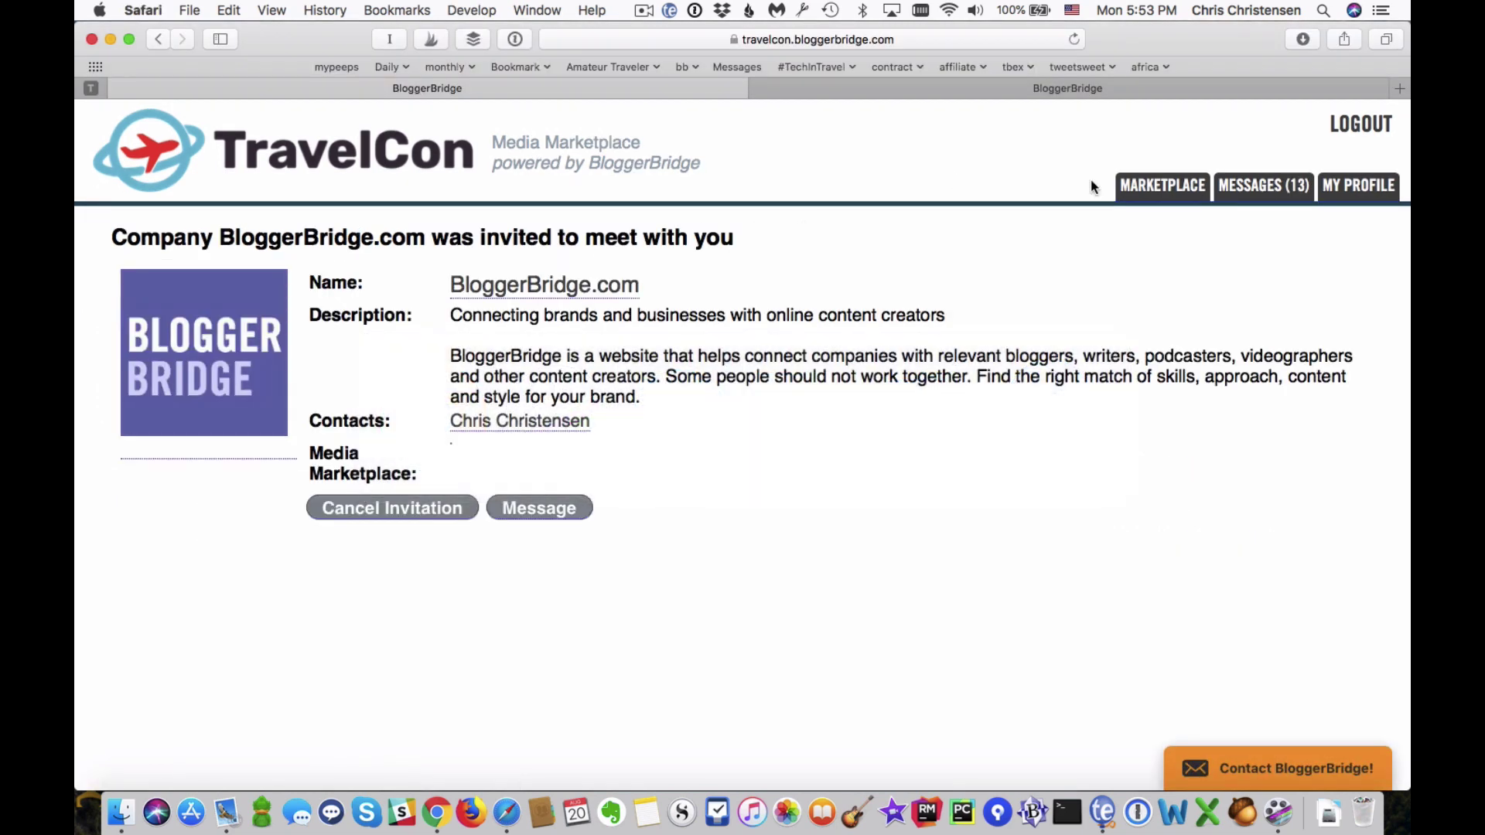
left_click(1160, 186)
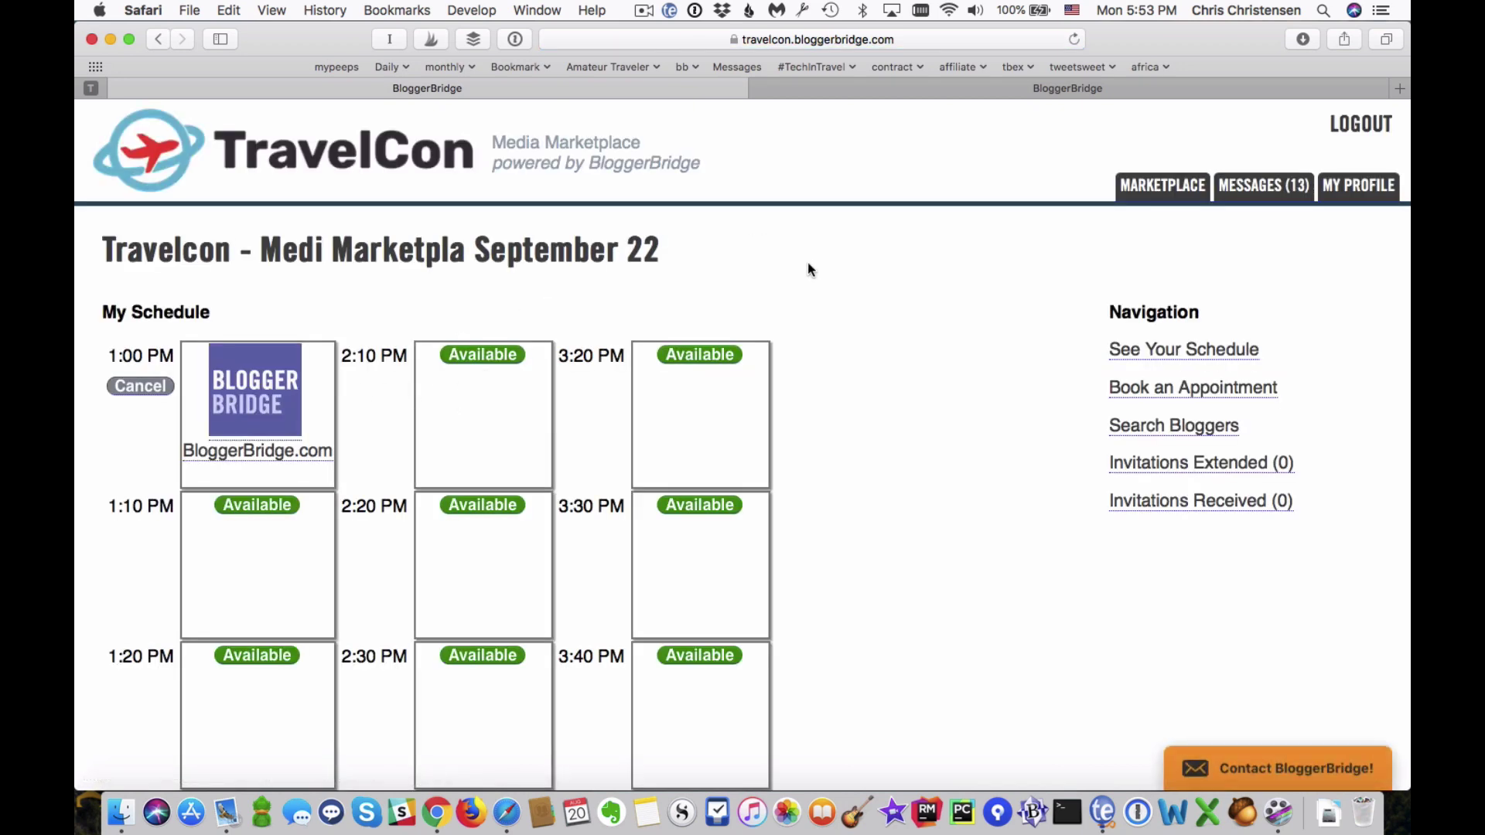
key("super+Tab")
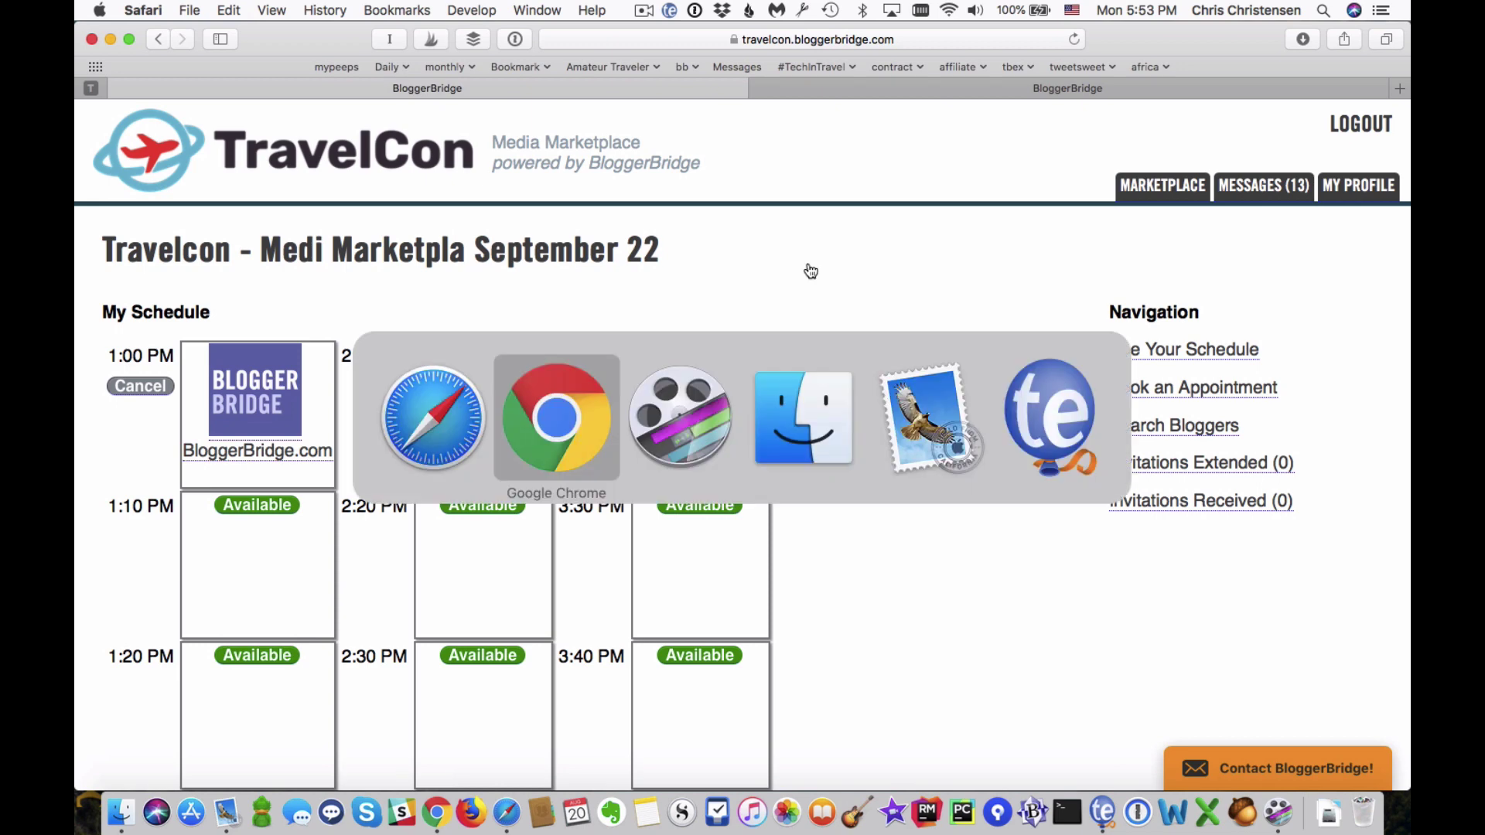
left_click(449, 395)
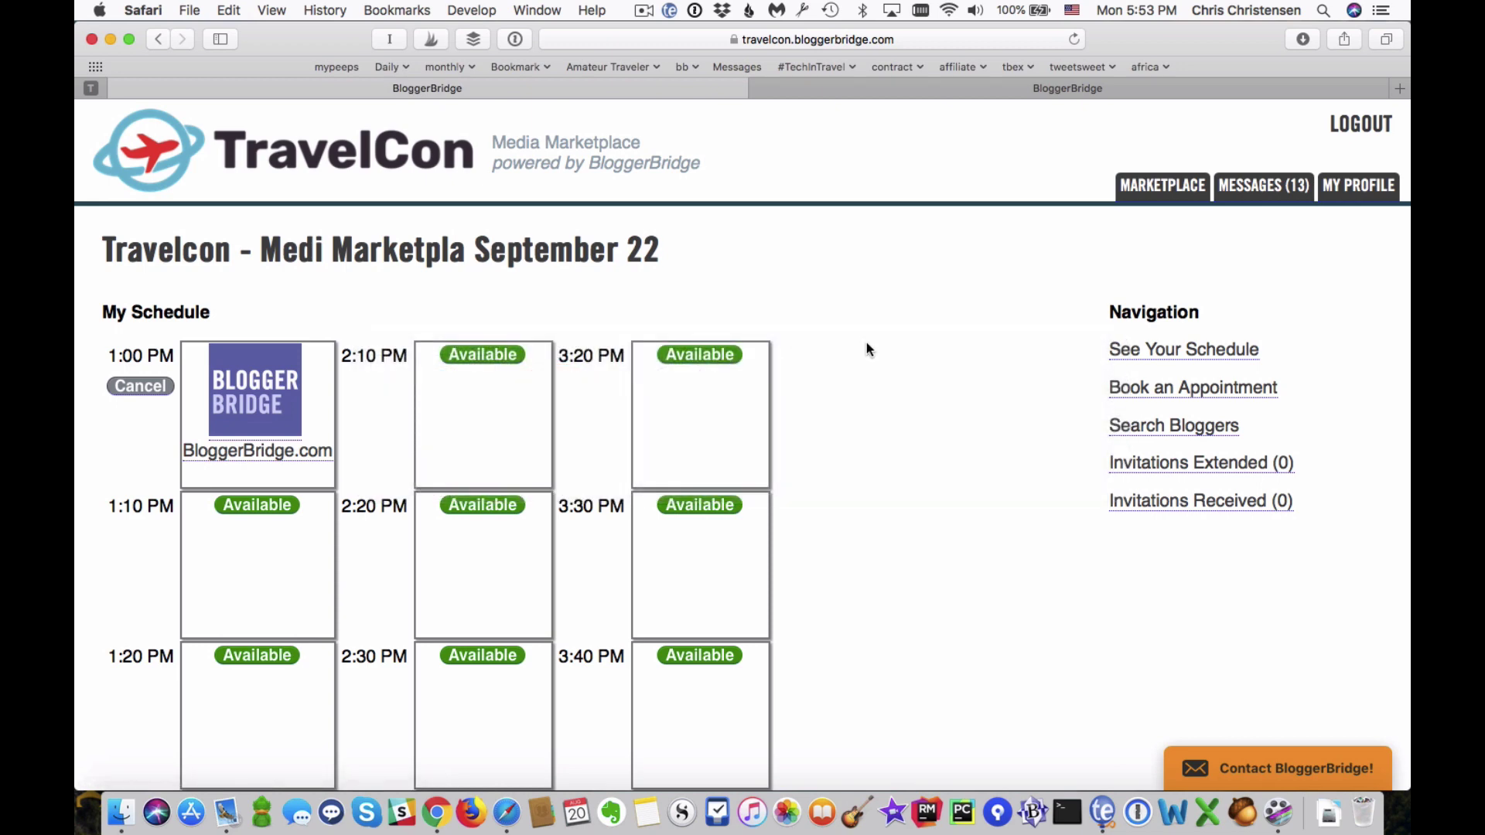
Open the blogger search and examine its filters and the available topics without choosing one
left_click(1131, 425)
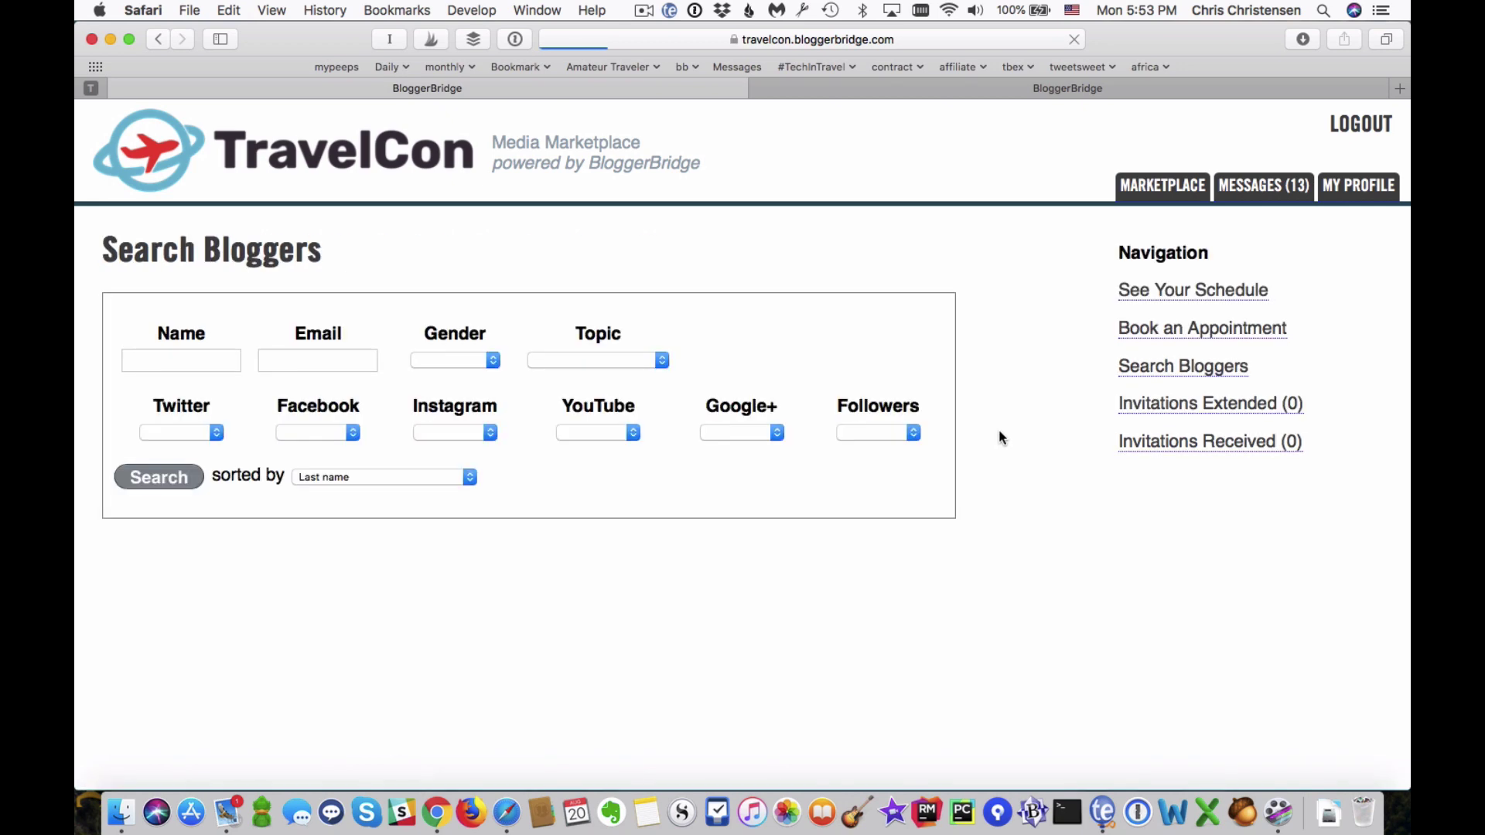
left_click(587, 363)
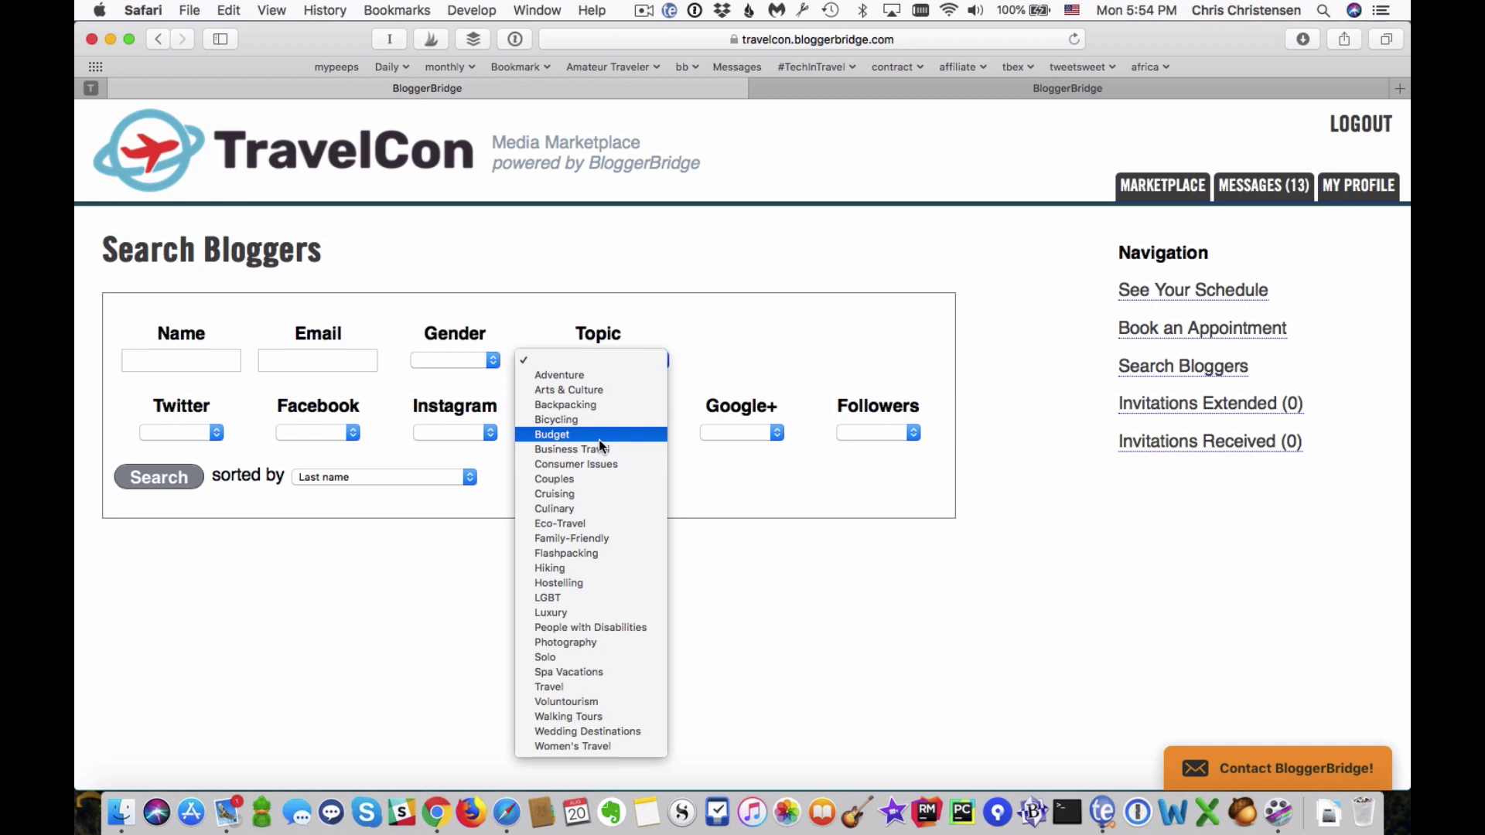
left_click(672, 471)
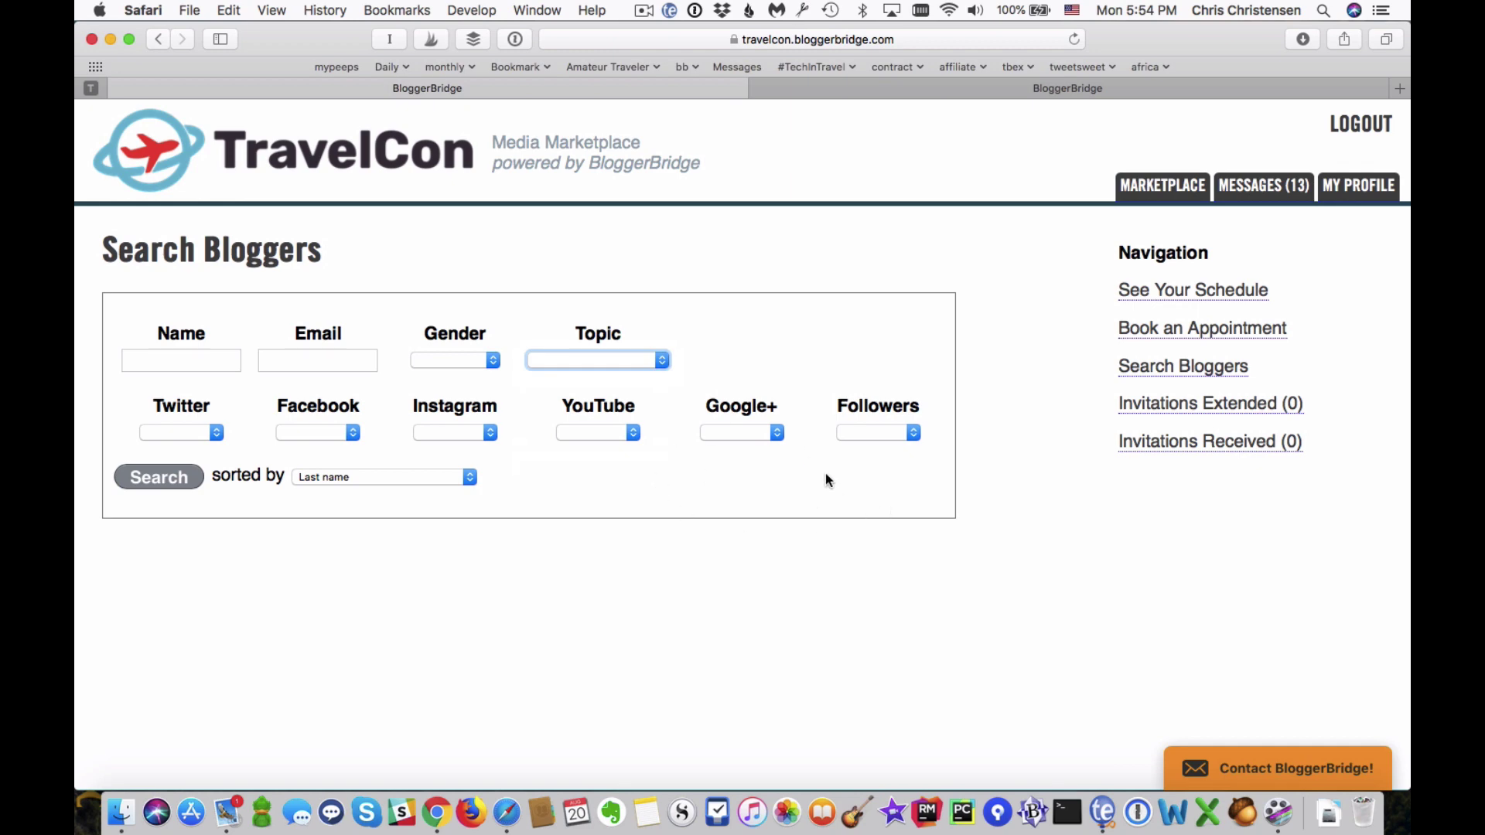
Switch to the company account in Chrome, run an unfiltered search of the event's bloggers and review the listed statistics
key("super+Tab")
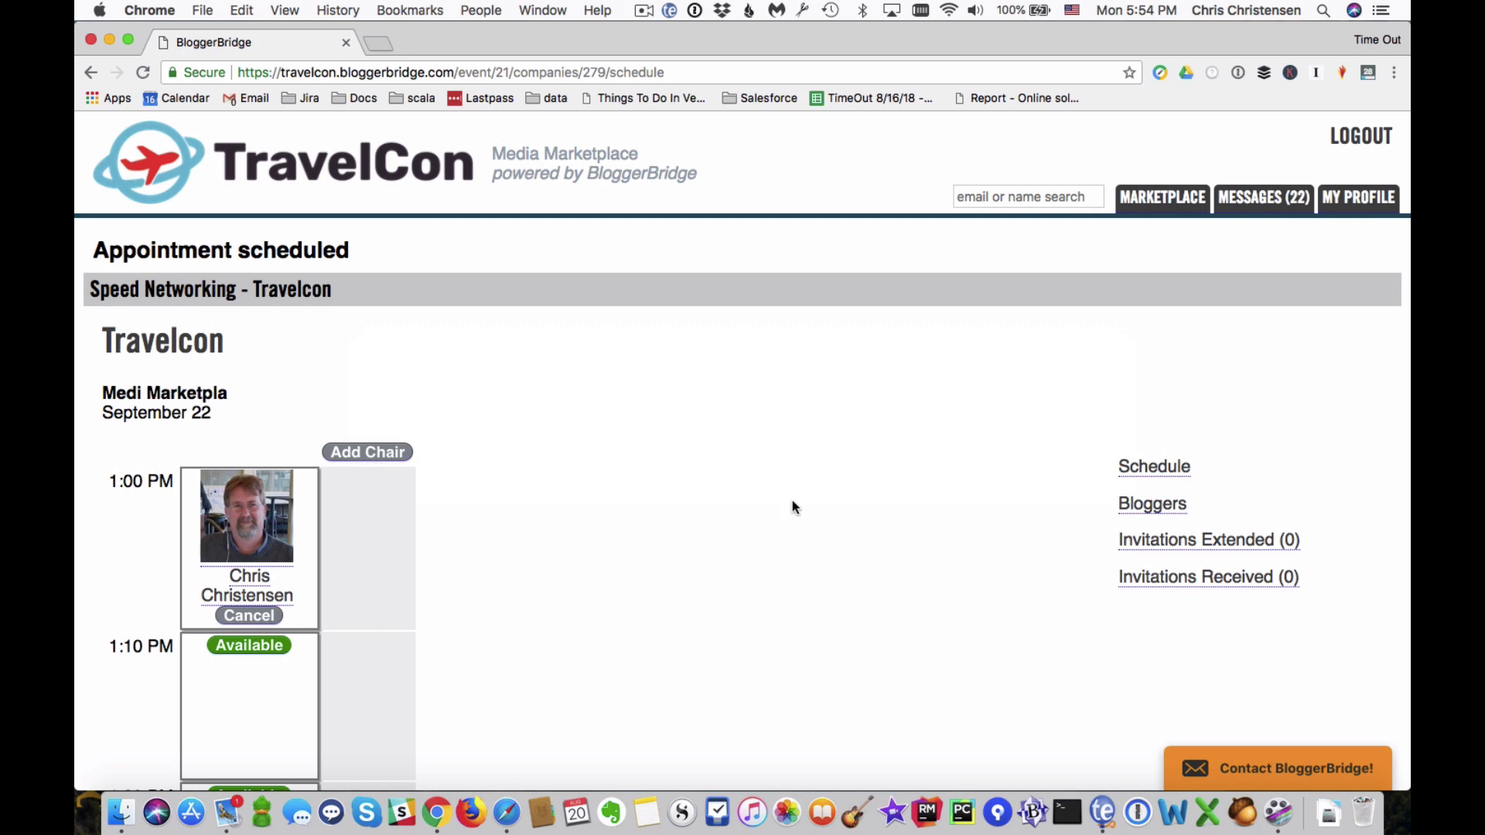
scroll(792, 507, "down", 5)
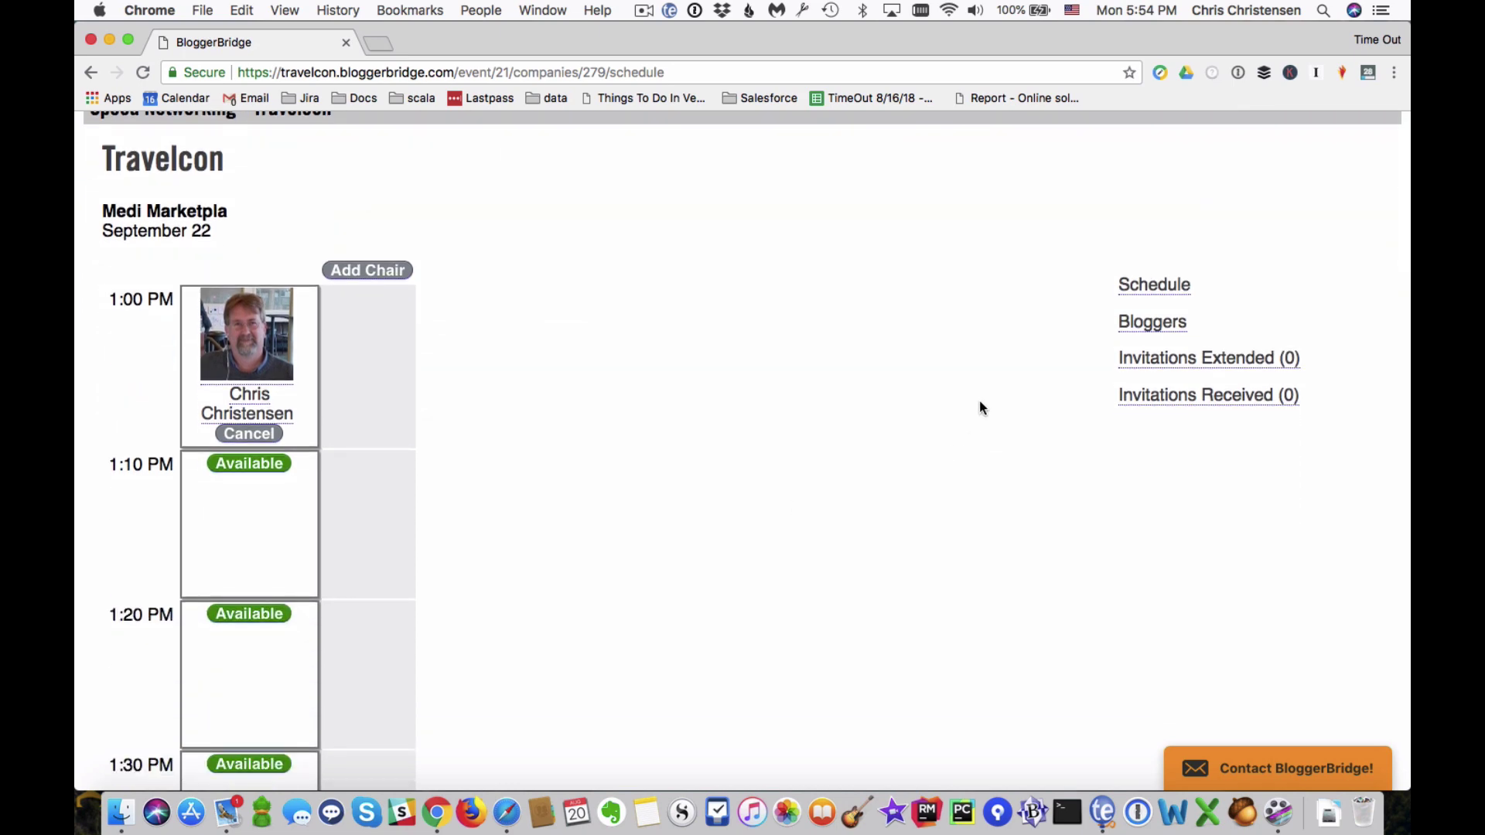
left_click(1132, 331)
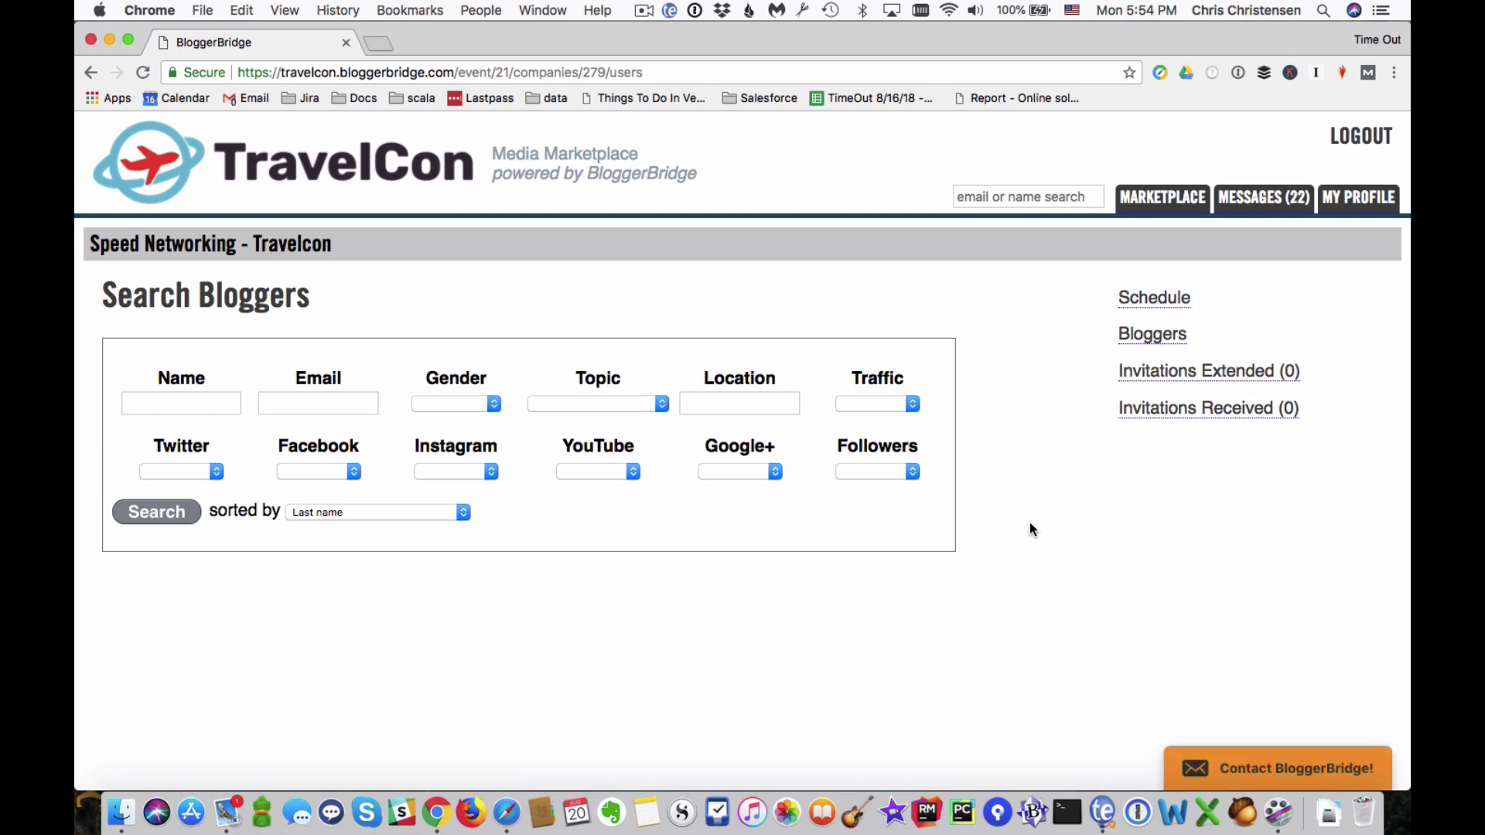
left_click(186, 521)
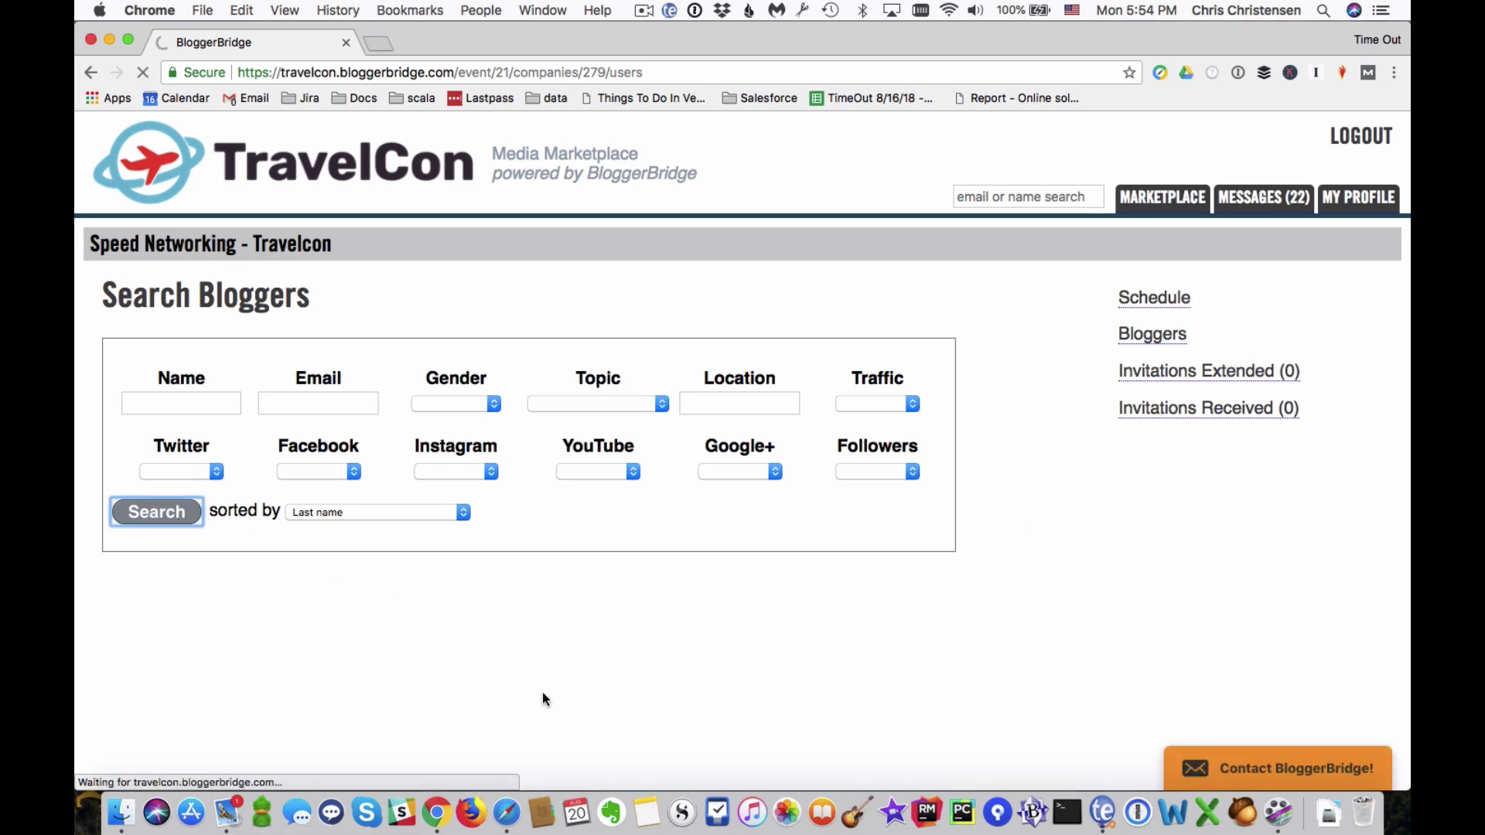
scroll(626, 724, "down", 5)
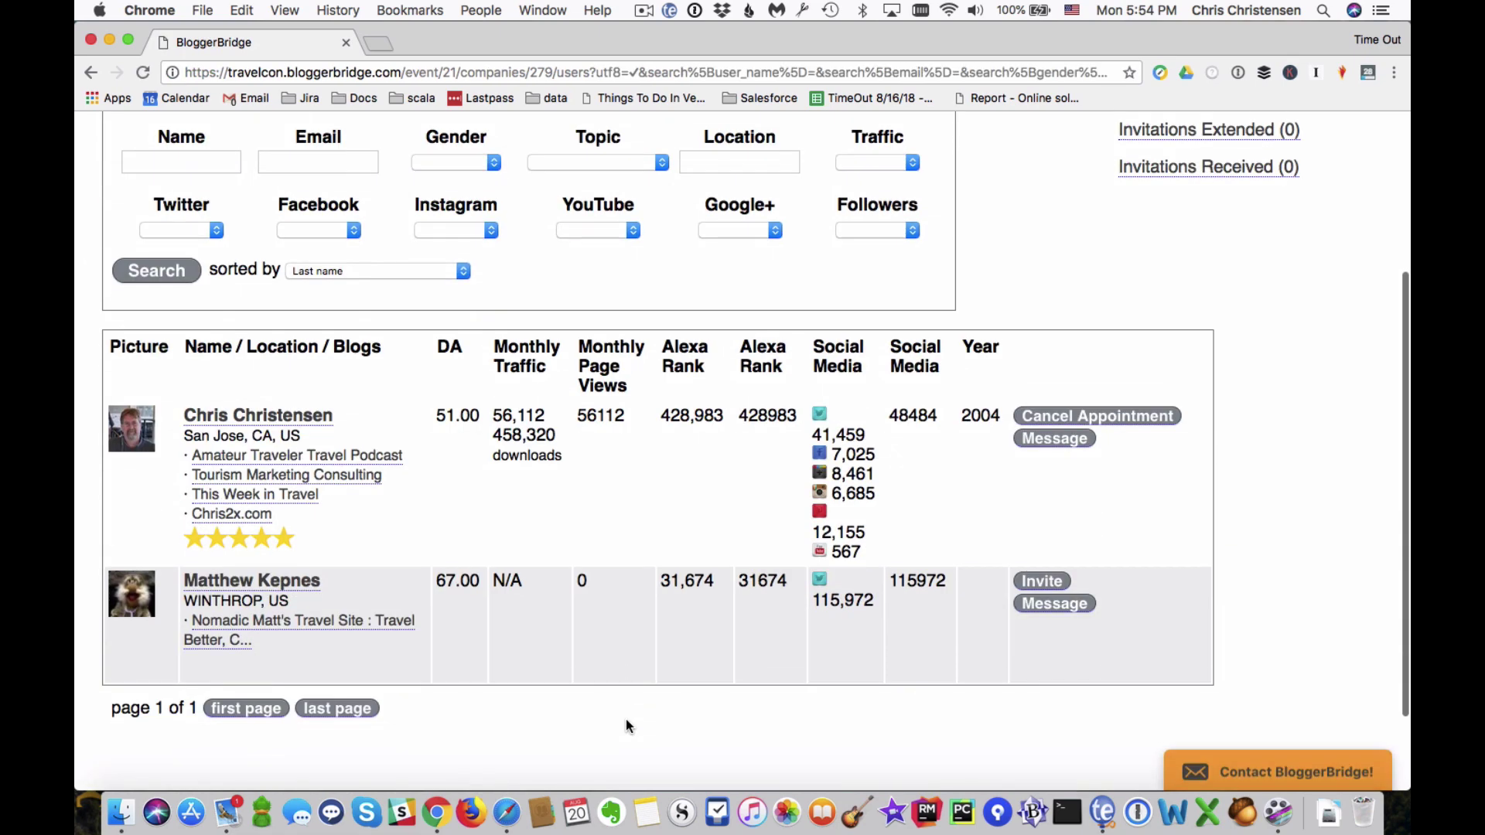
scroll(625, 725, "up", 1)
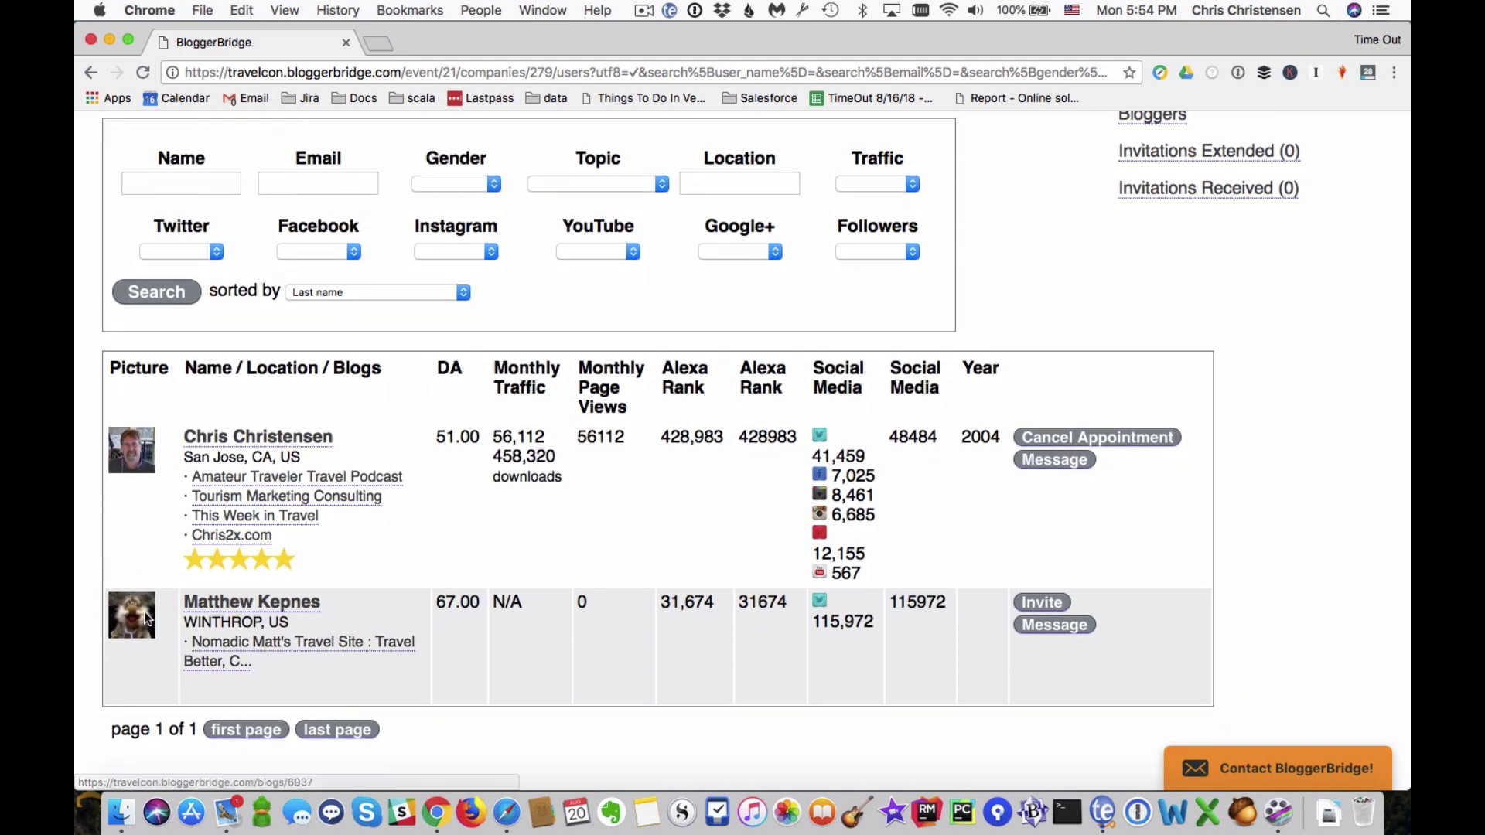
scroll(721, 654, "up", 2)
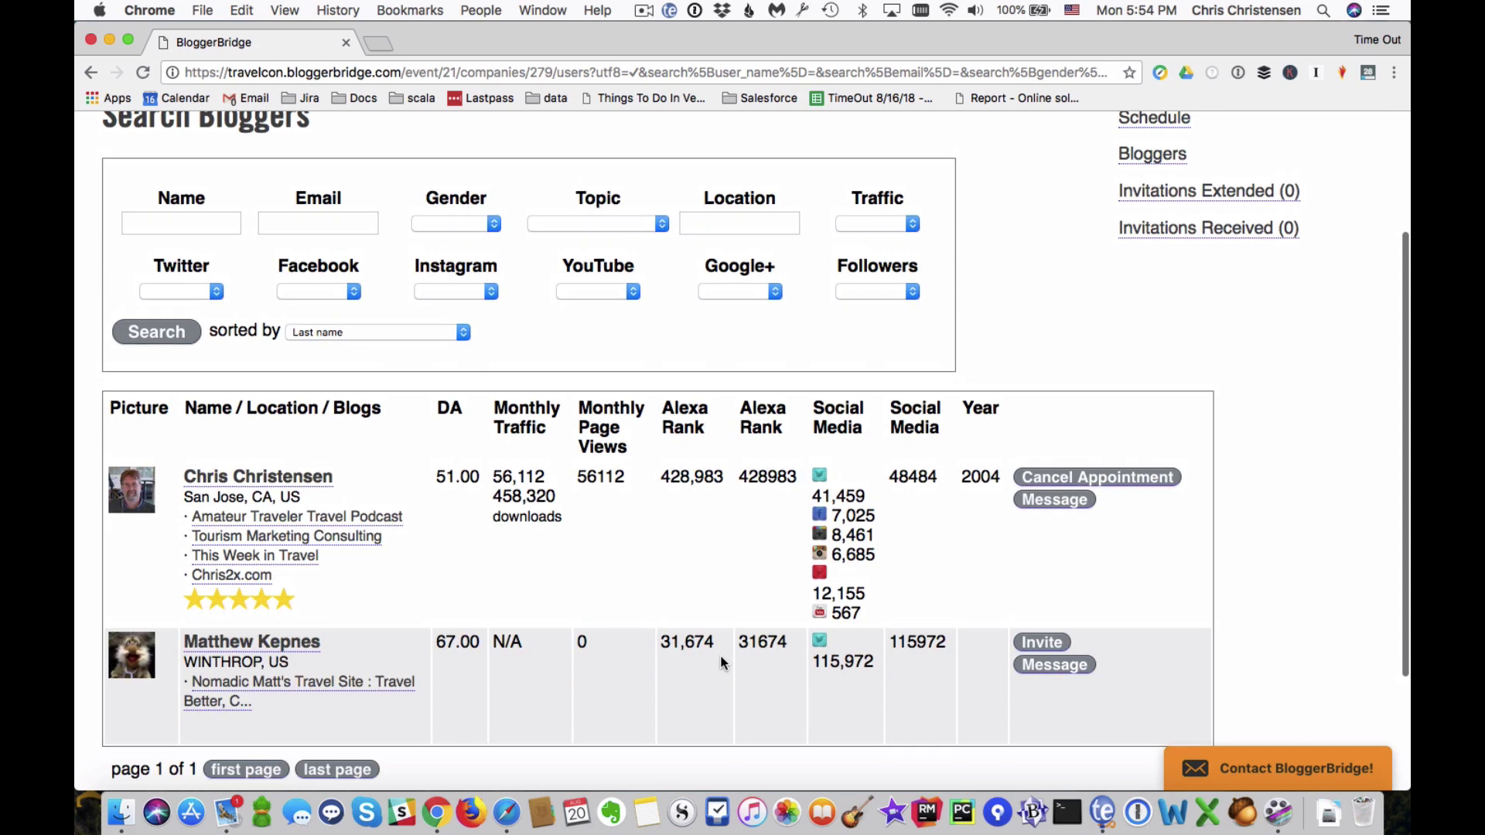
scroll(721, 656, "up", 1)
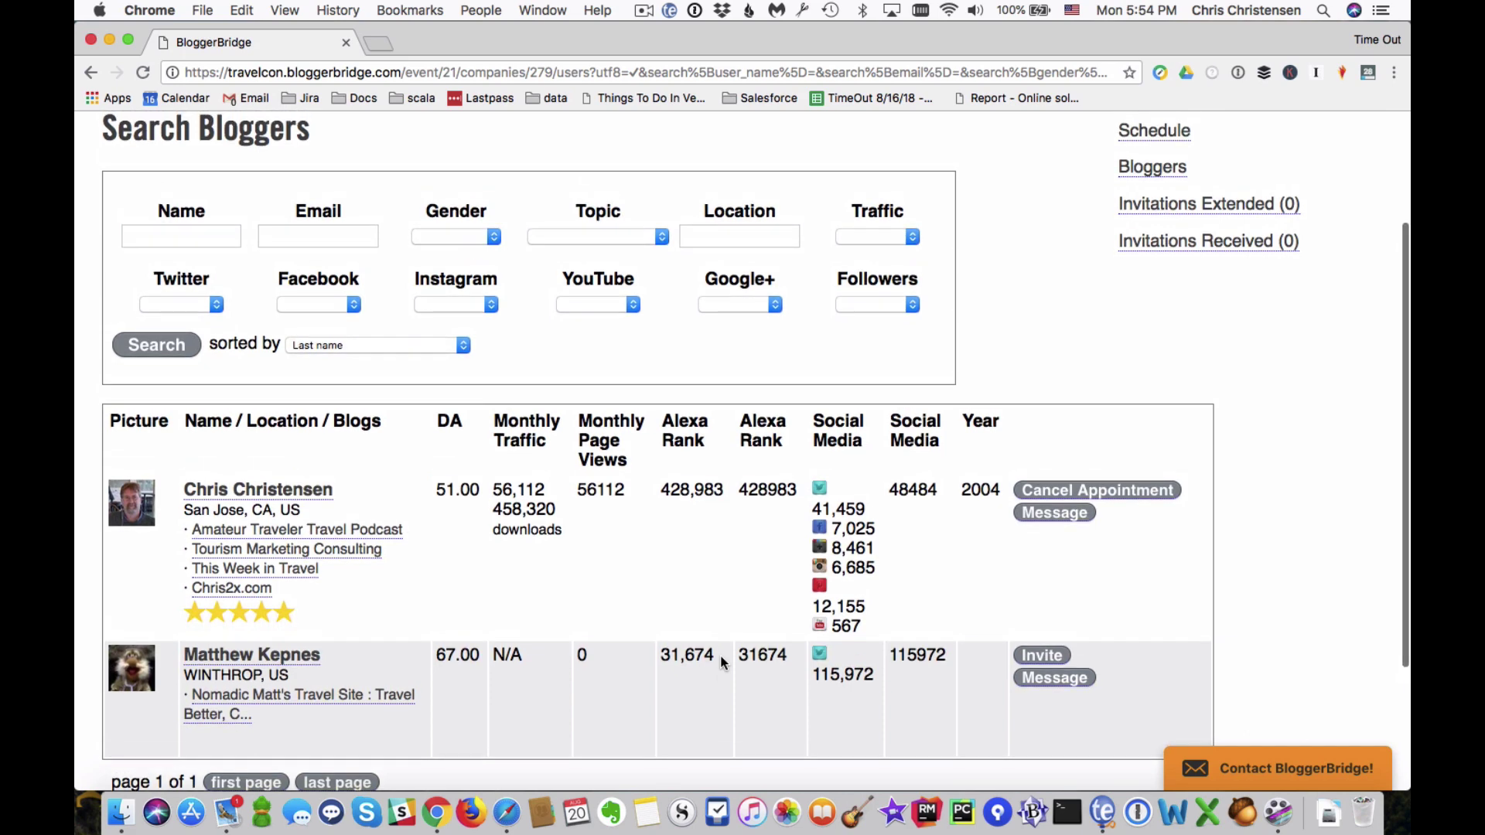
scroll(721, 656, "up", 1)
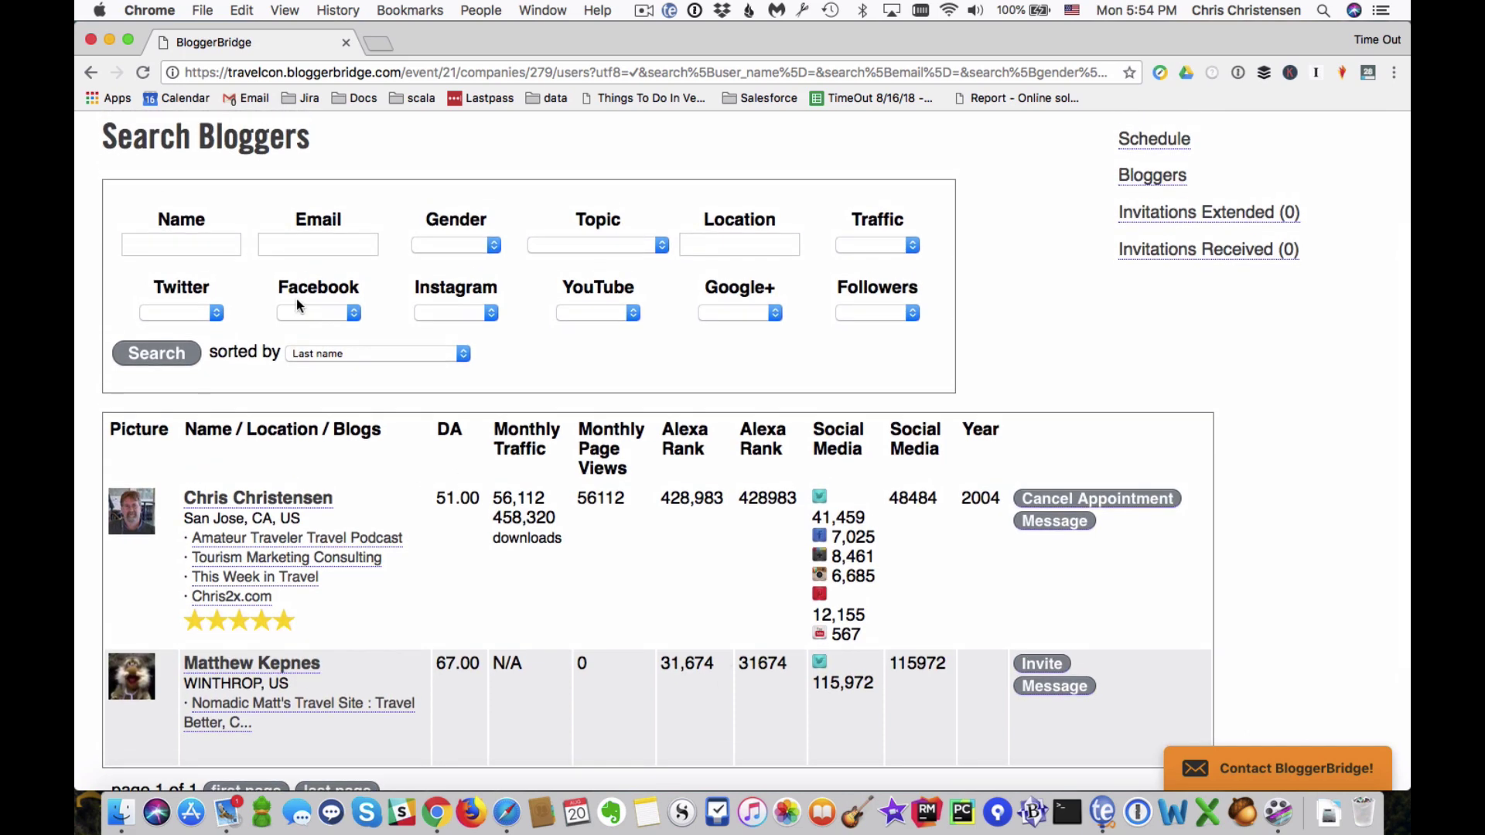
Examine the options of the Gender, Topic and Traffic filters in the company's blogger search without choosing any
left_click(424, 246)
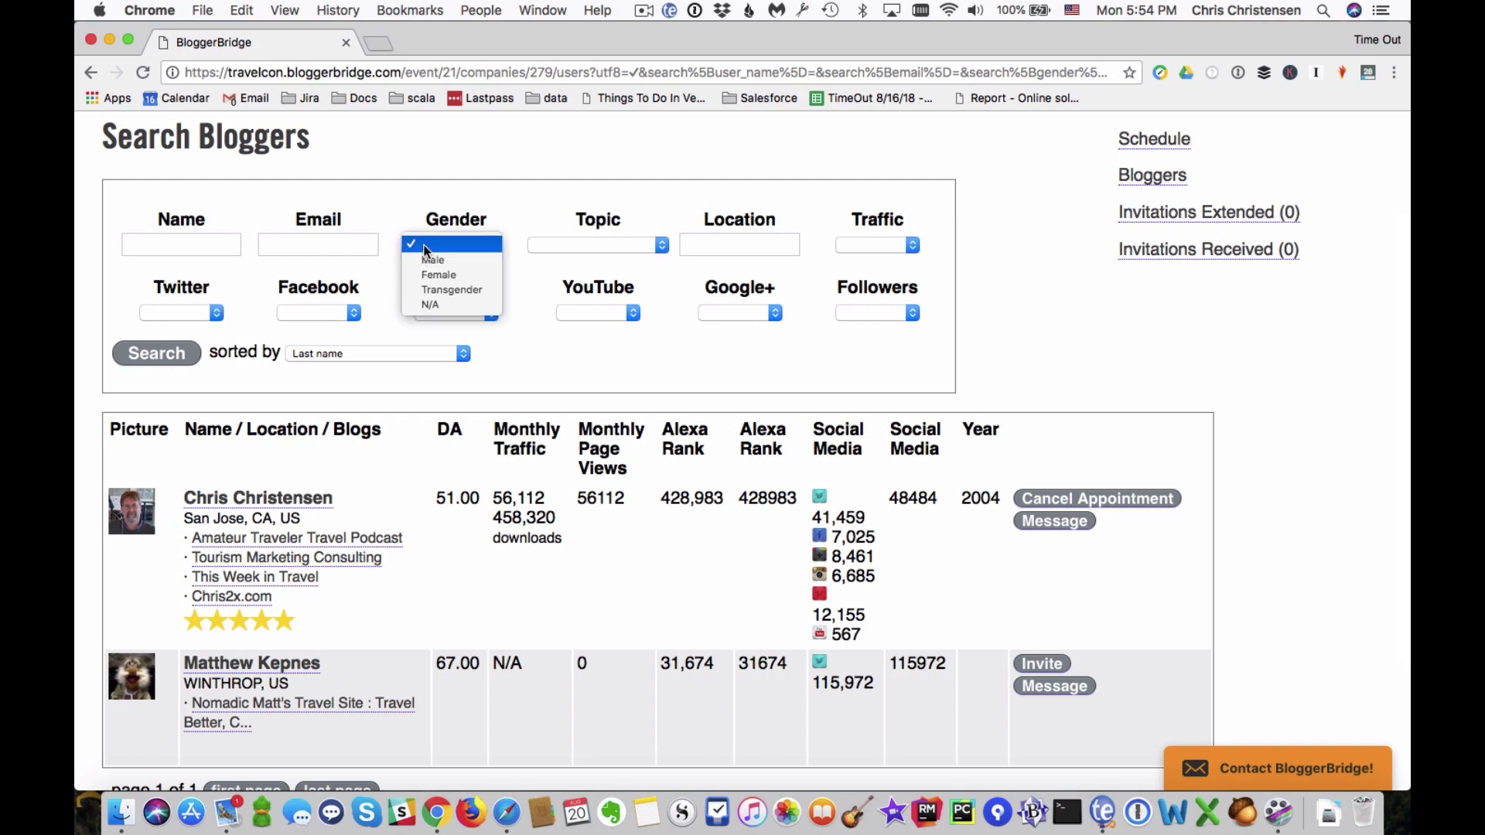
left_click(396, 207)
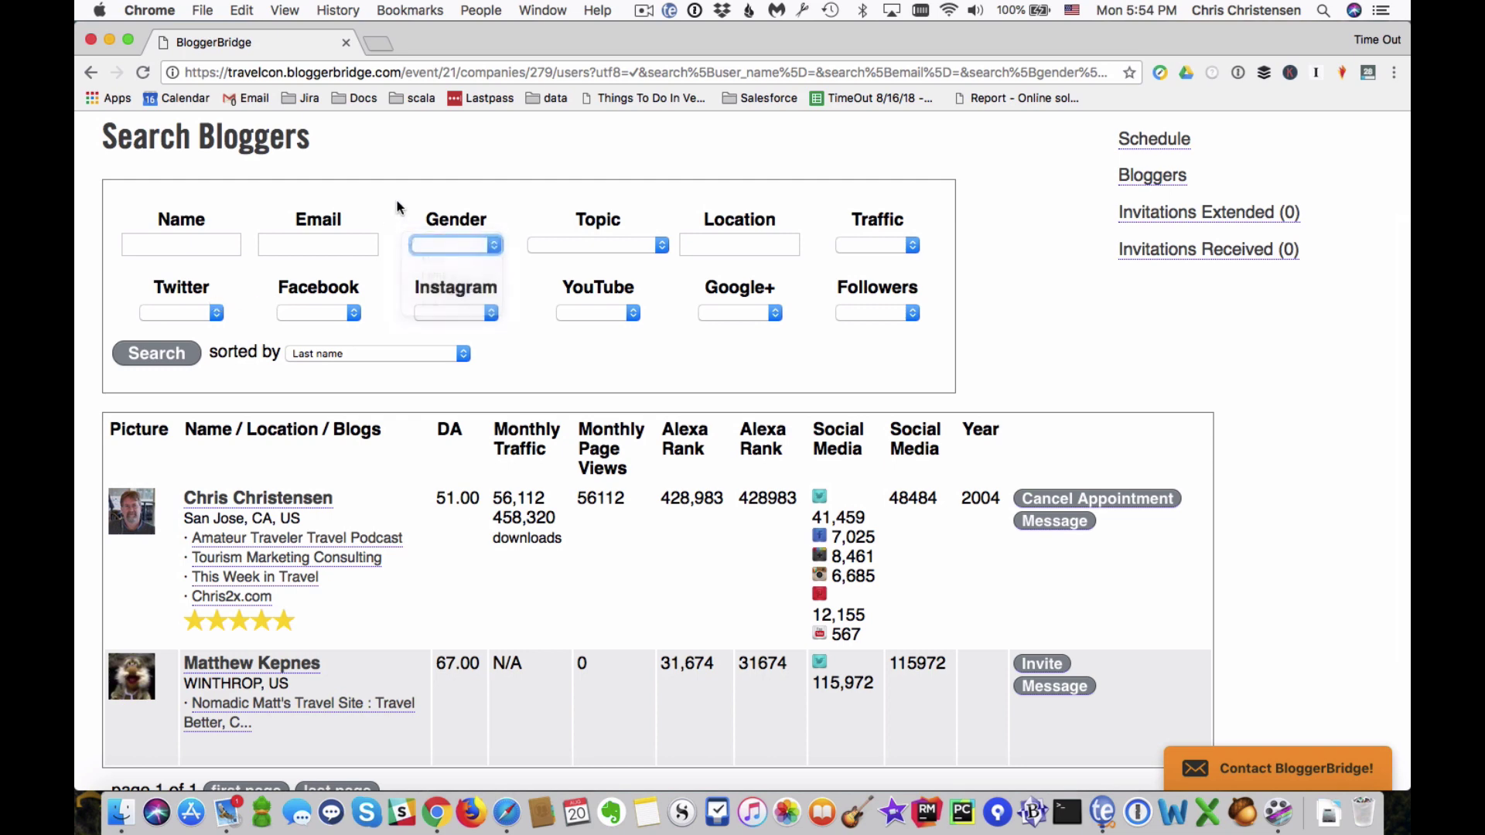
left_click(552, 245)
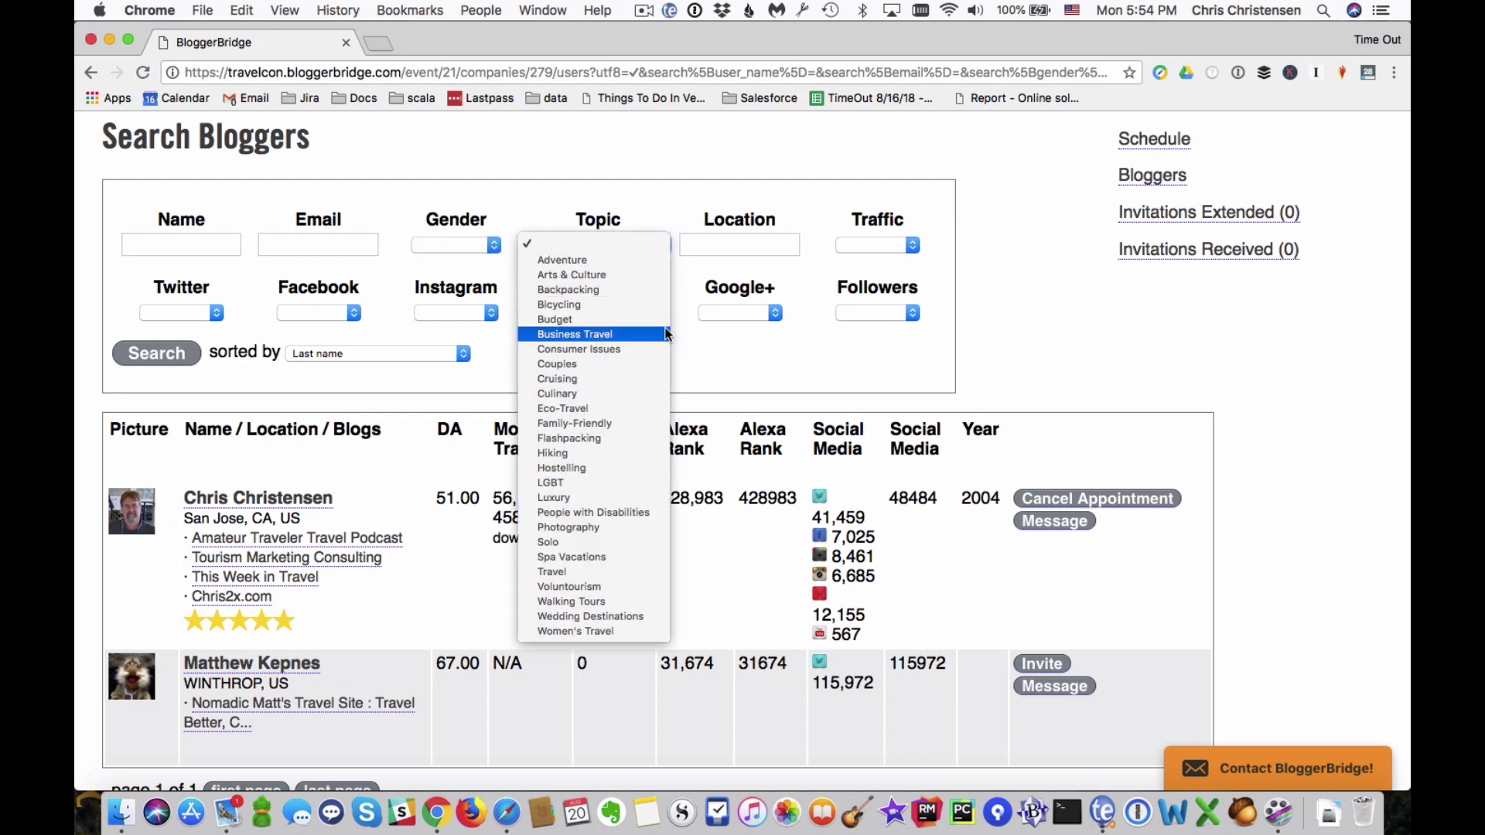
left_click(866, 252)
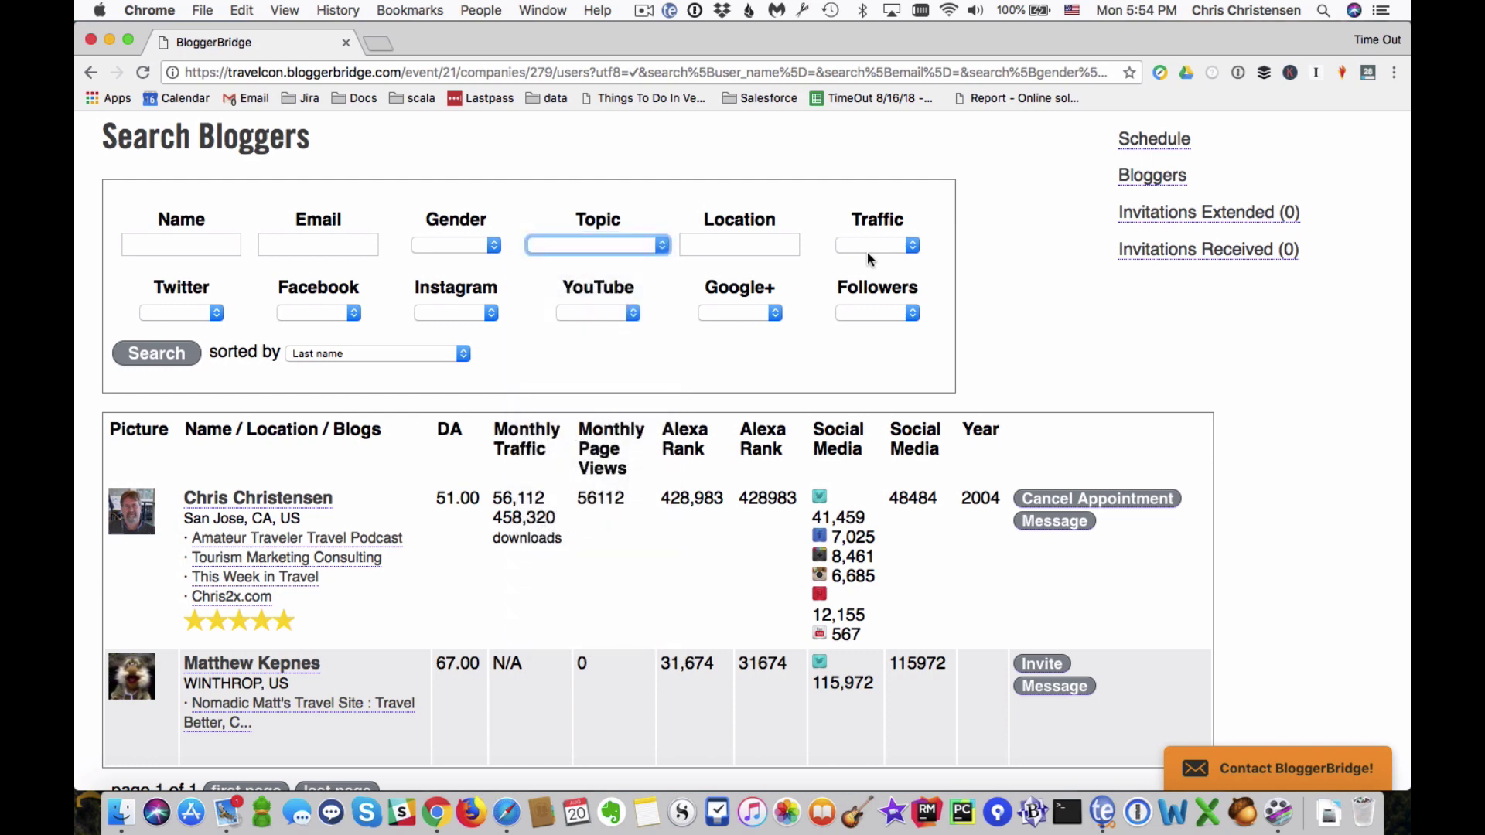
left_click(868, 247)
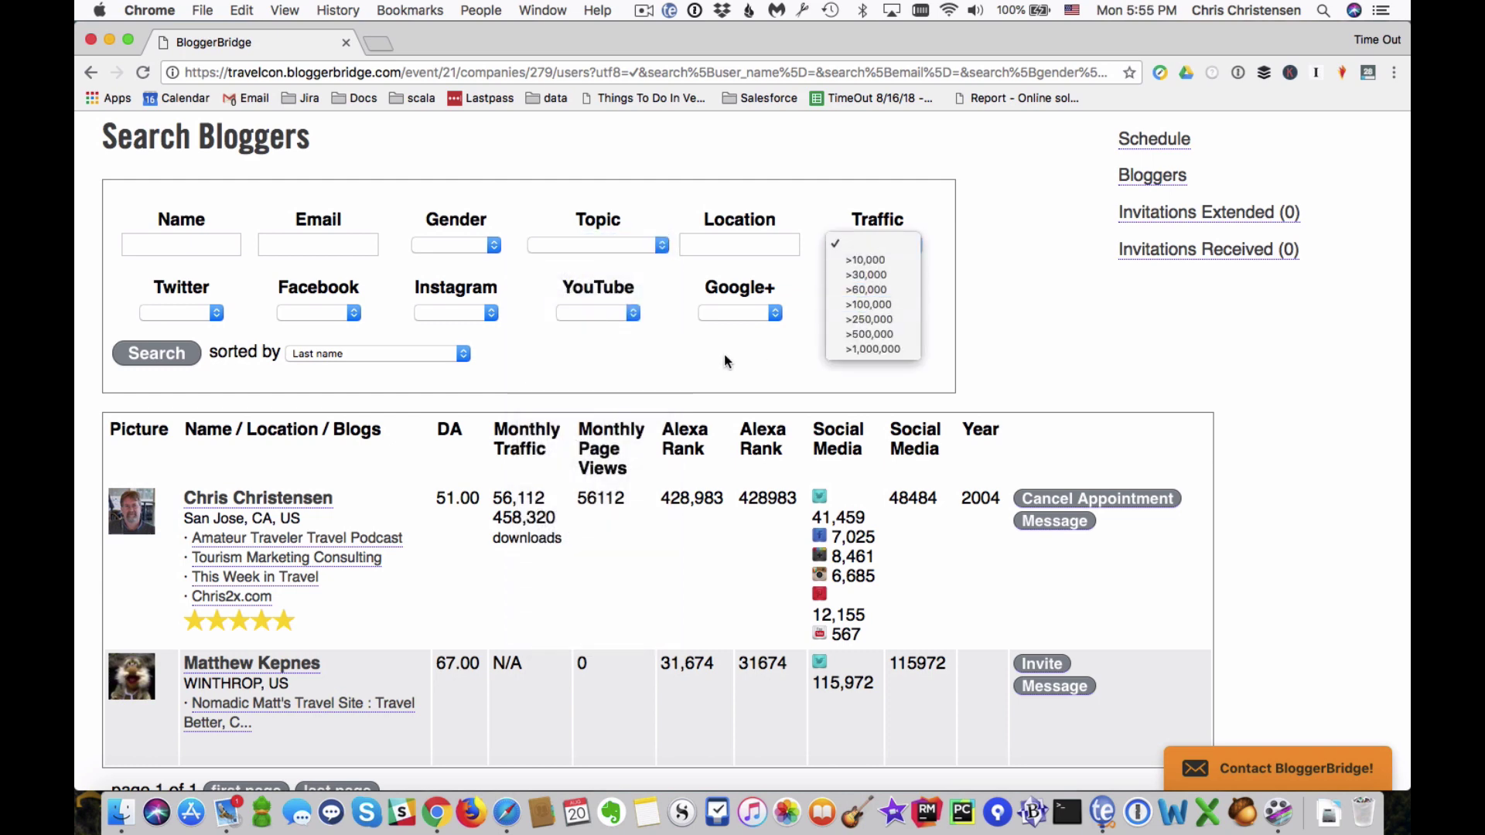
left_click(770, 355)
Search for bloggers with more than 100,000 Twitter followers
left_click(198, 309)
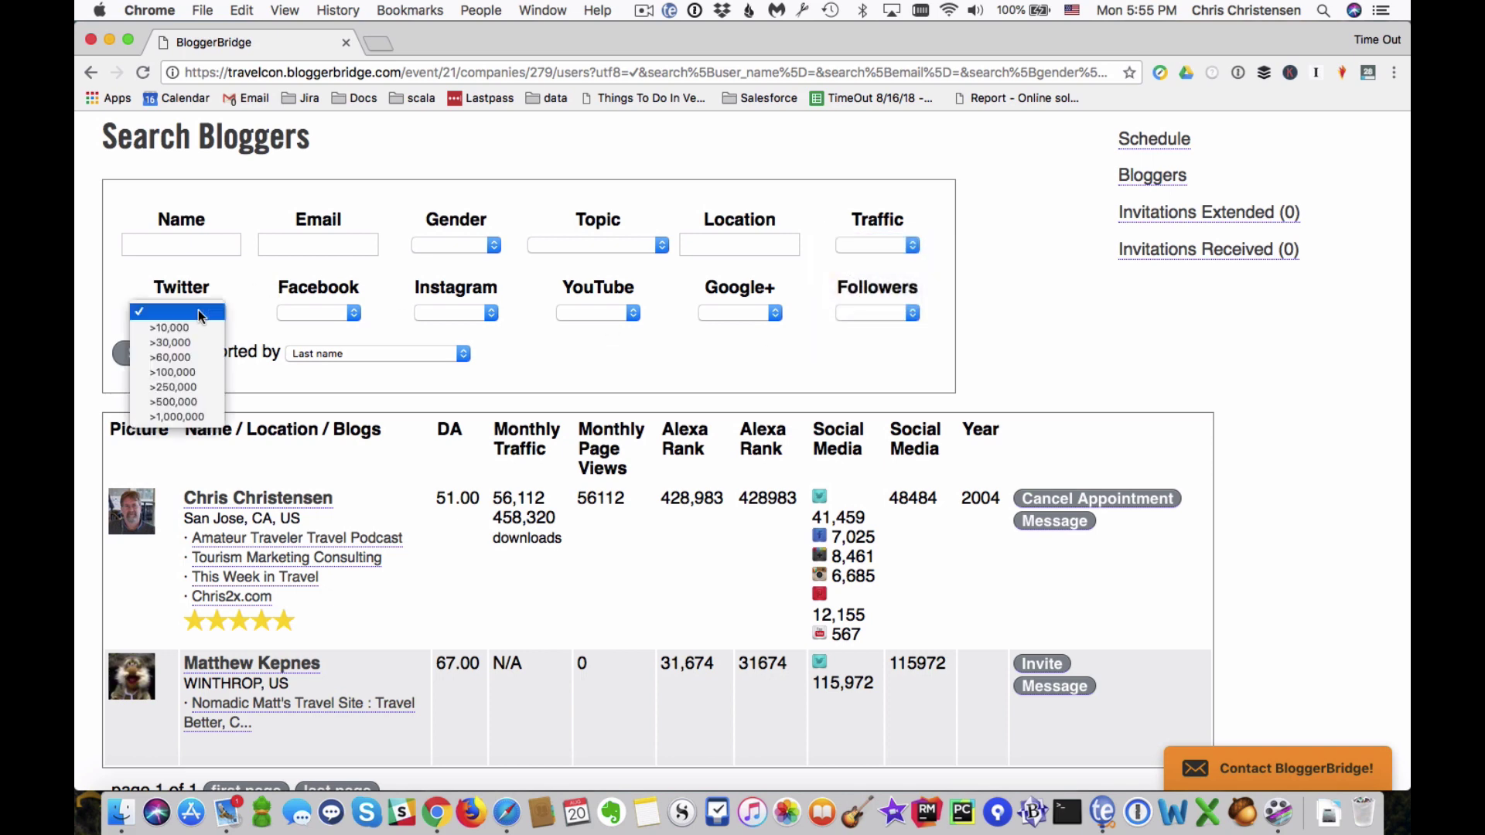
left_click(197, 371)
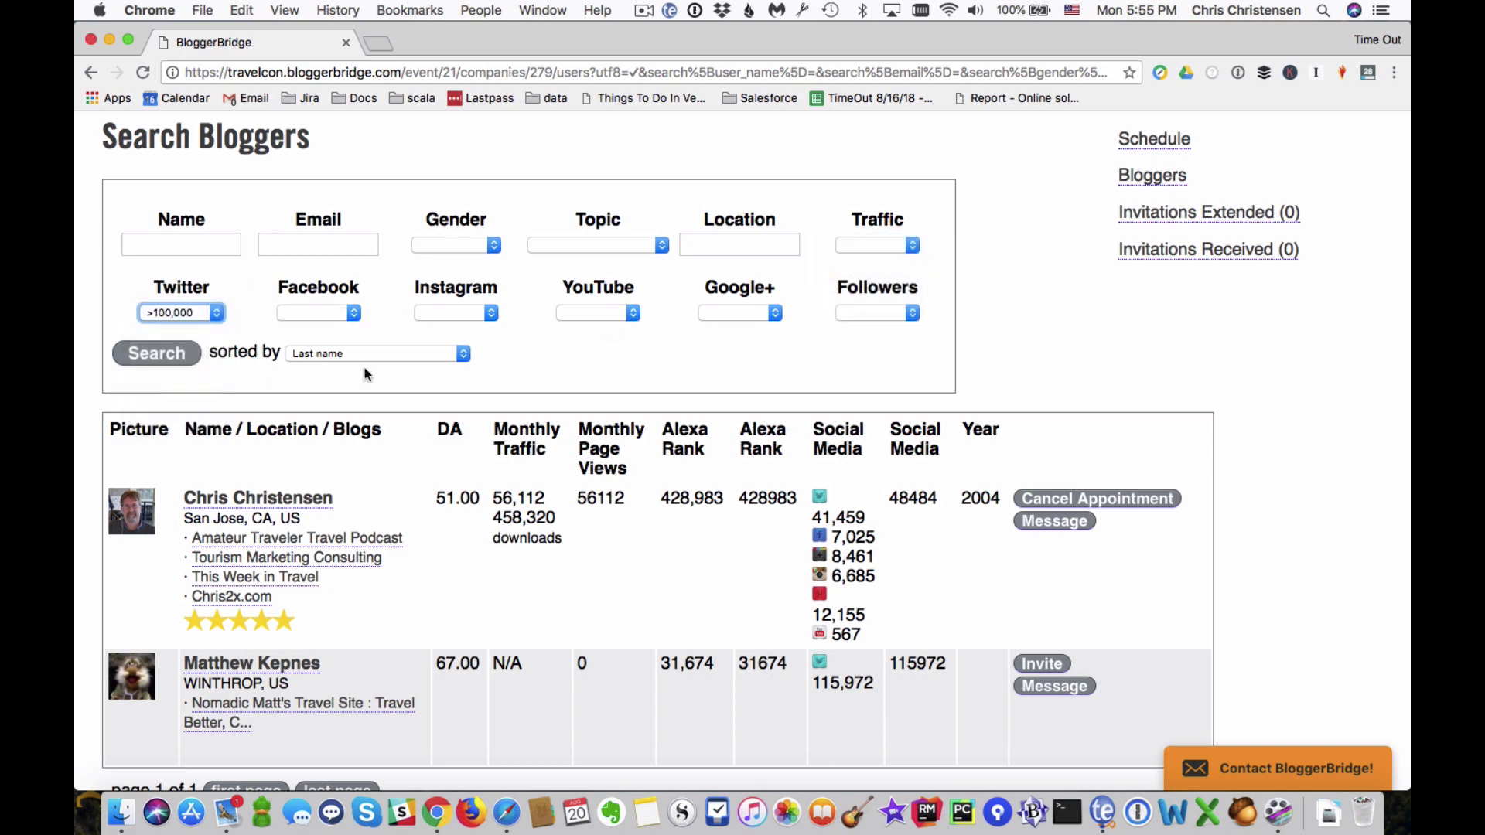
left_click(182, 355)
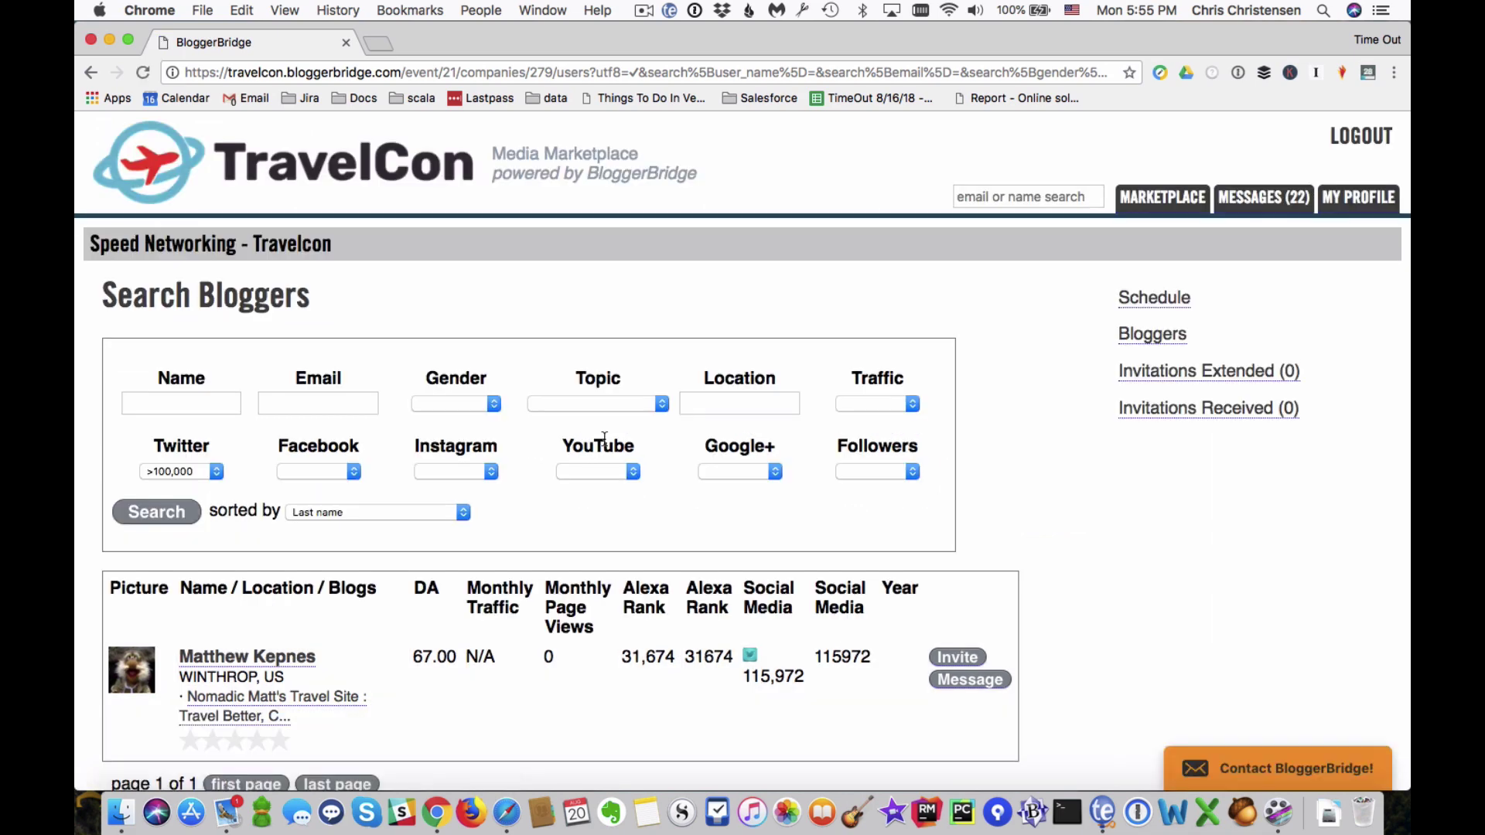
Examine the available sort orders, the filtered blogger list and the Traffic and Topic options without changing the search
left_click(361, 512)
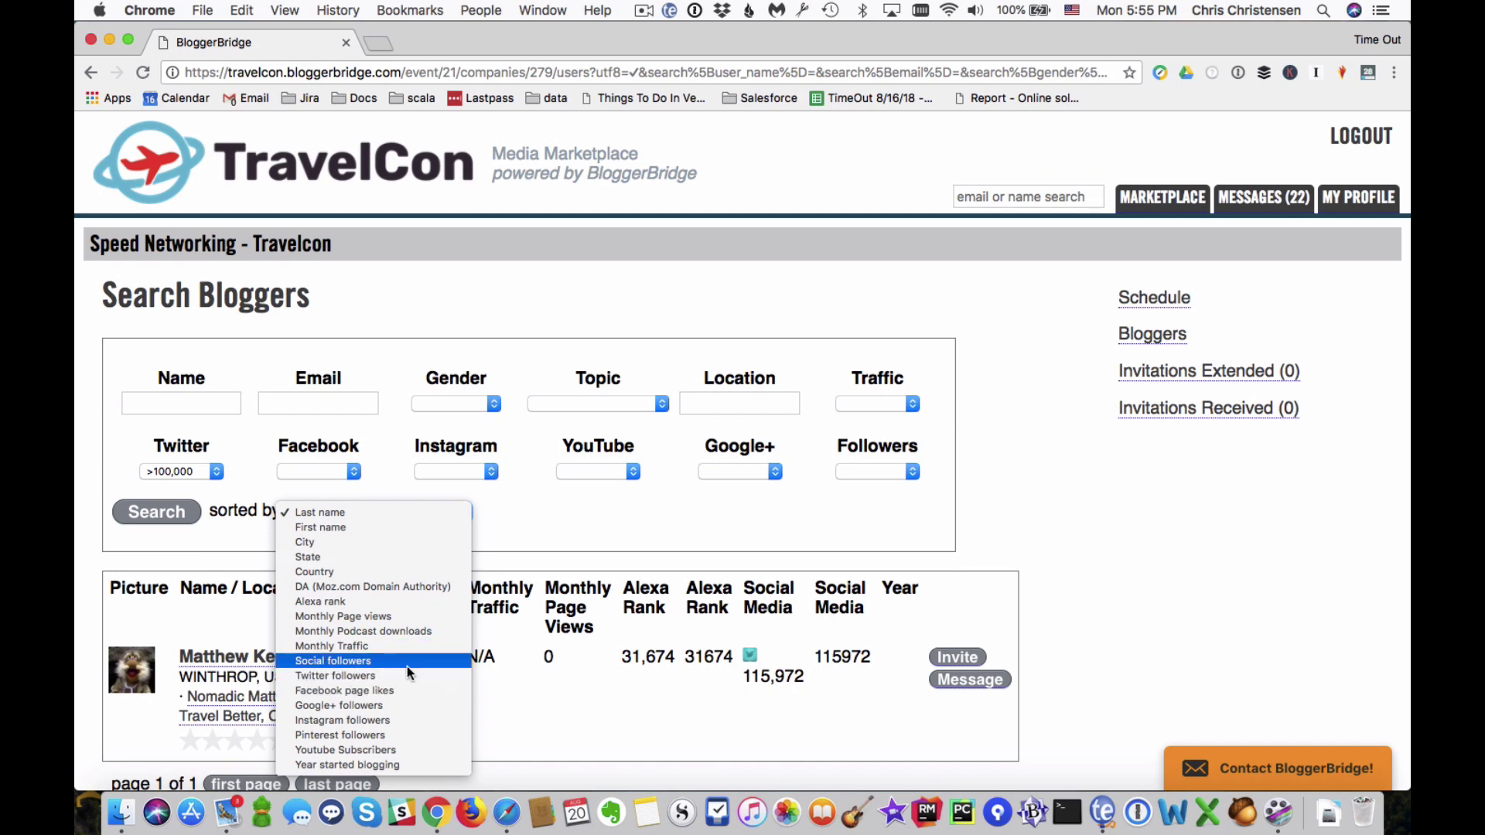
left_click(579, 525)
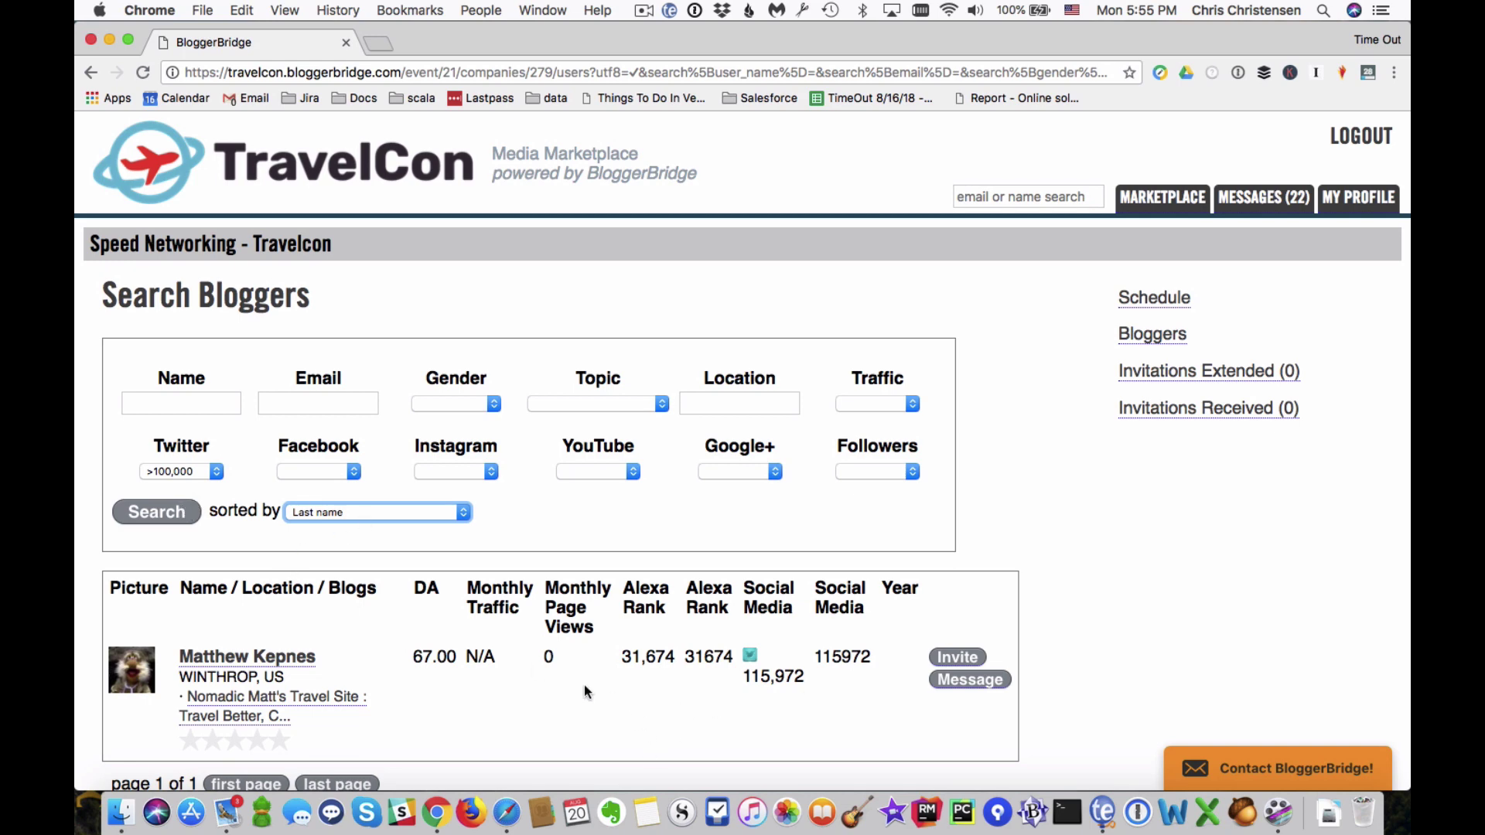
scroll(621, 694, "down", 3)
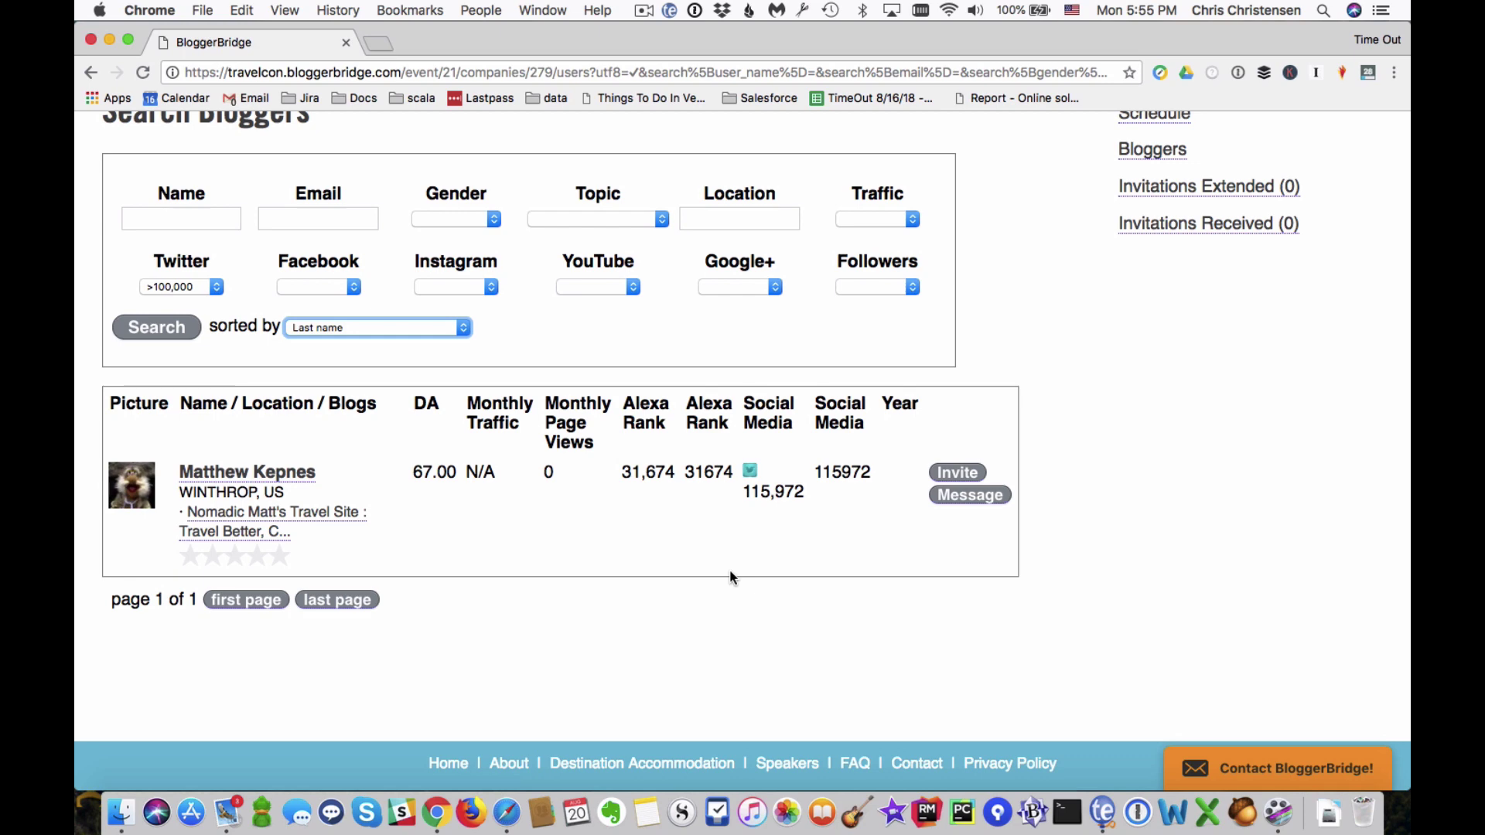
scroll(731, 578, "up", 2)
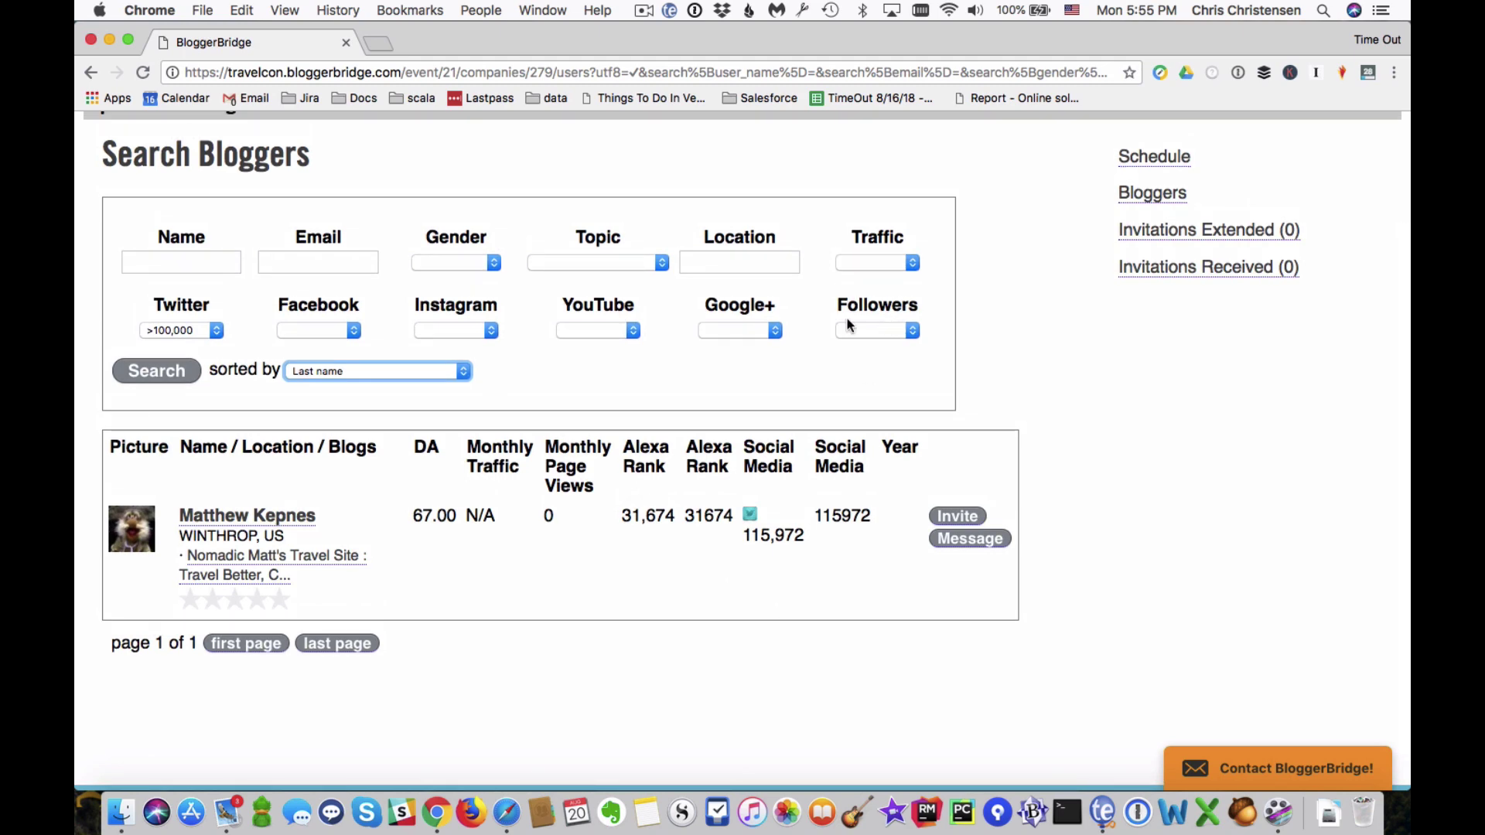
left_click(886, 261)
left_click(884, 257)
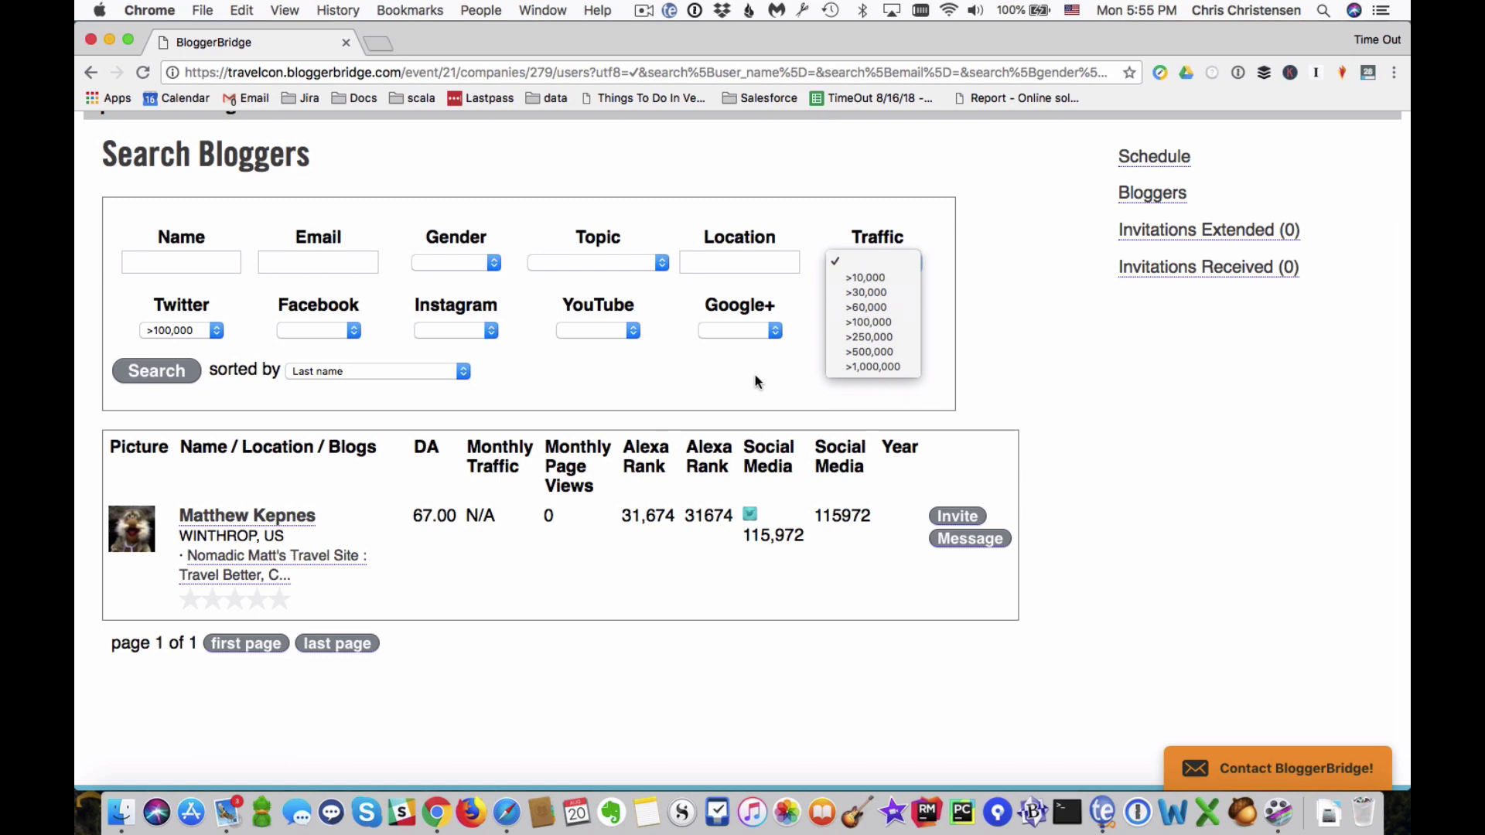
left_click(584, 266)
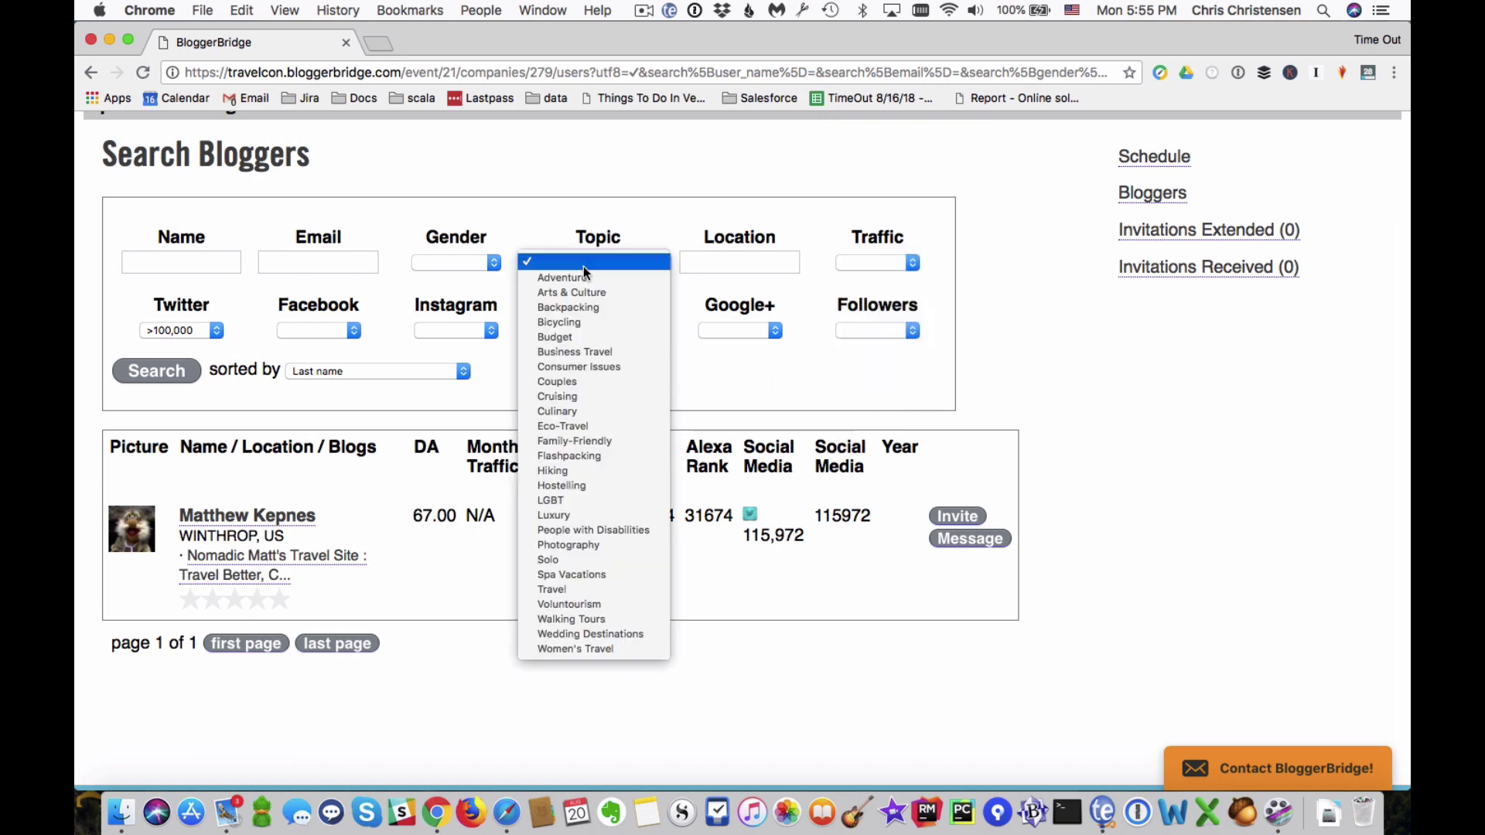
left_click(799, 387)
Switch back to the blogger account in Safari, open the profile's blogs section and review the traffic and podcast download statistics
key("super+Tab")
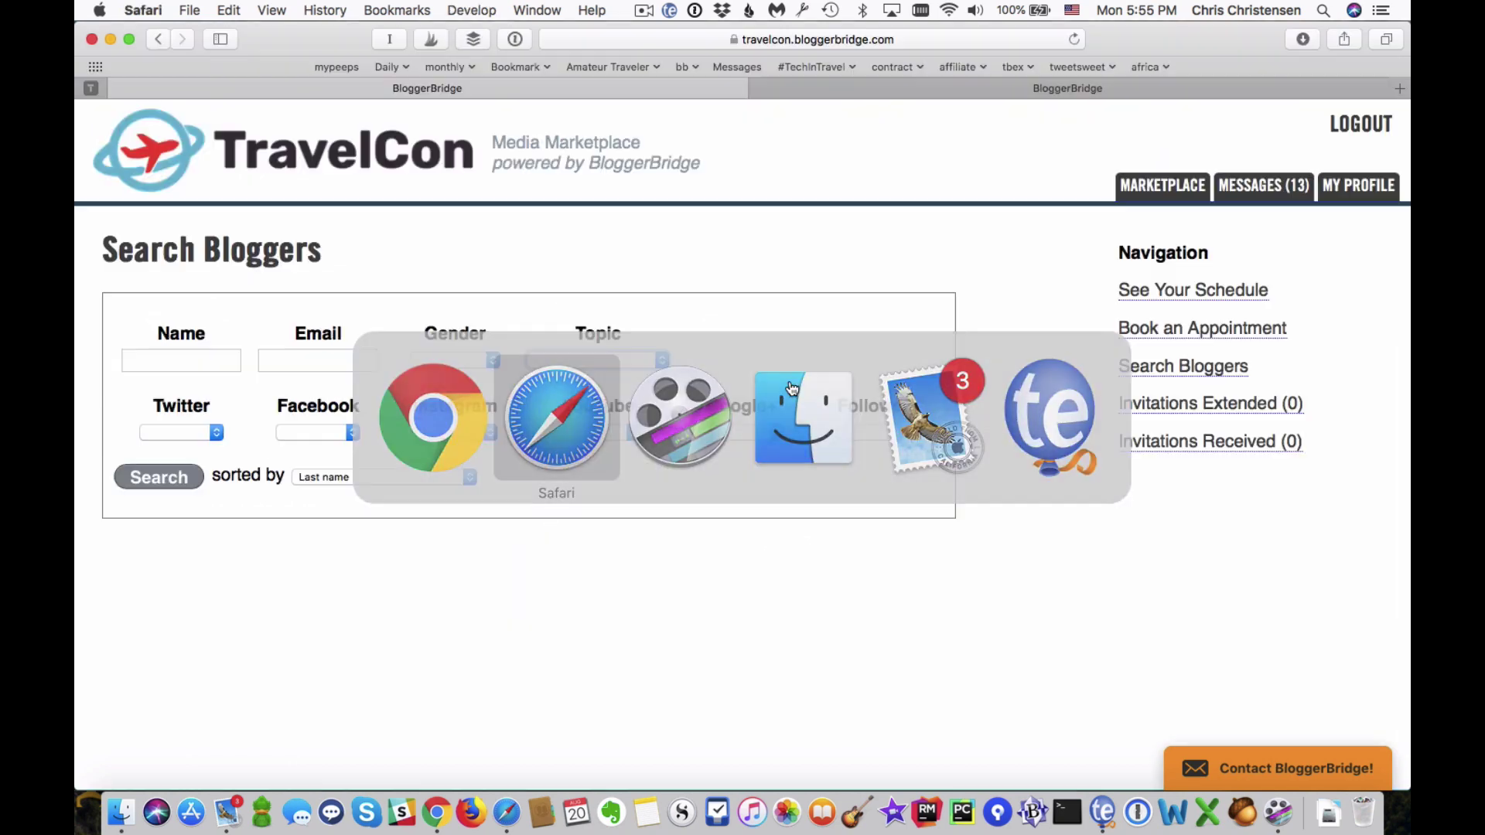
left_click(830, 86)
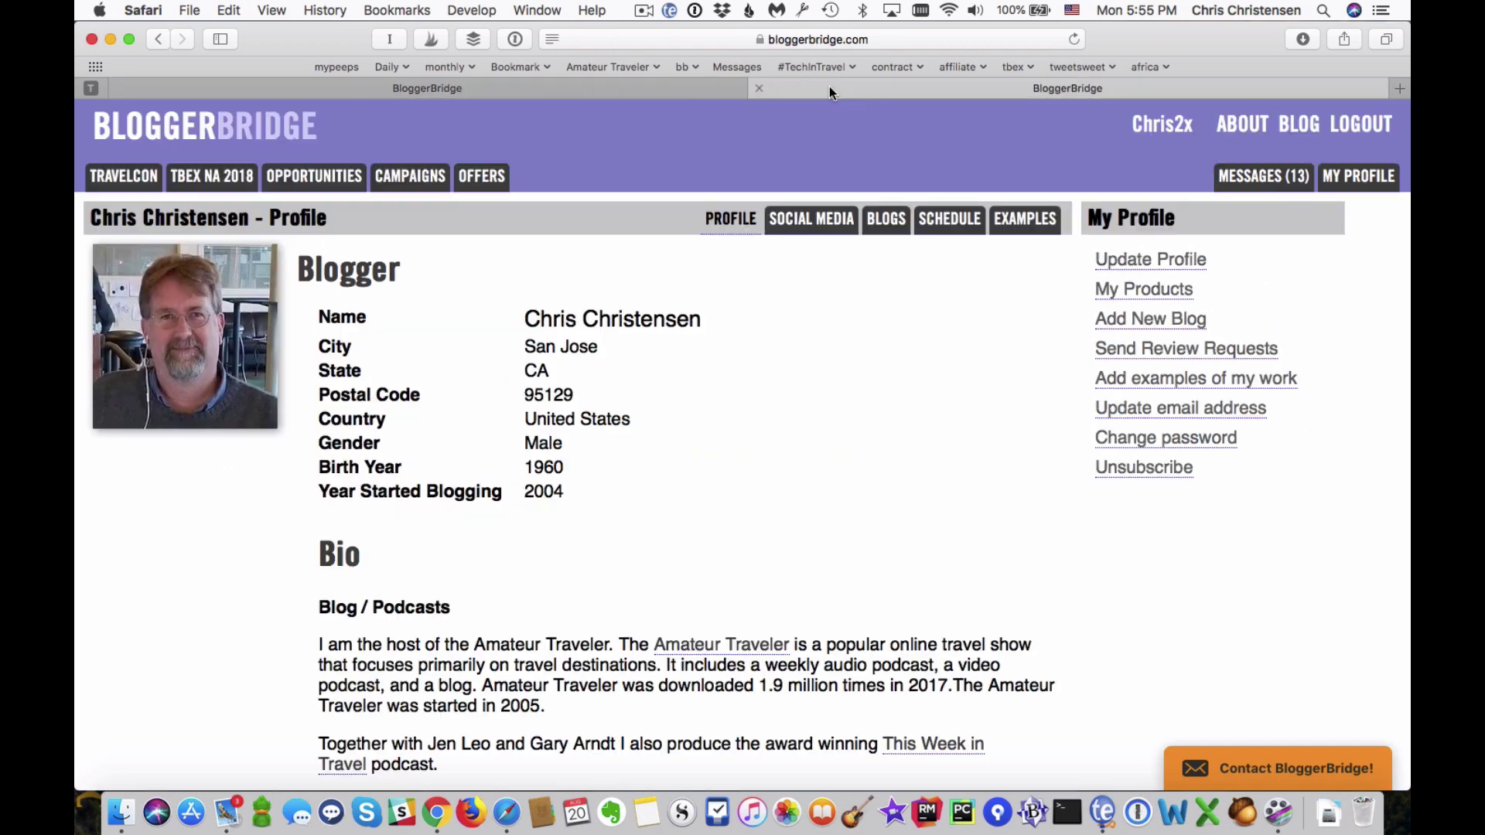
left_click(898, 224)
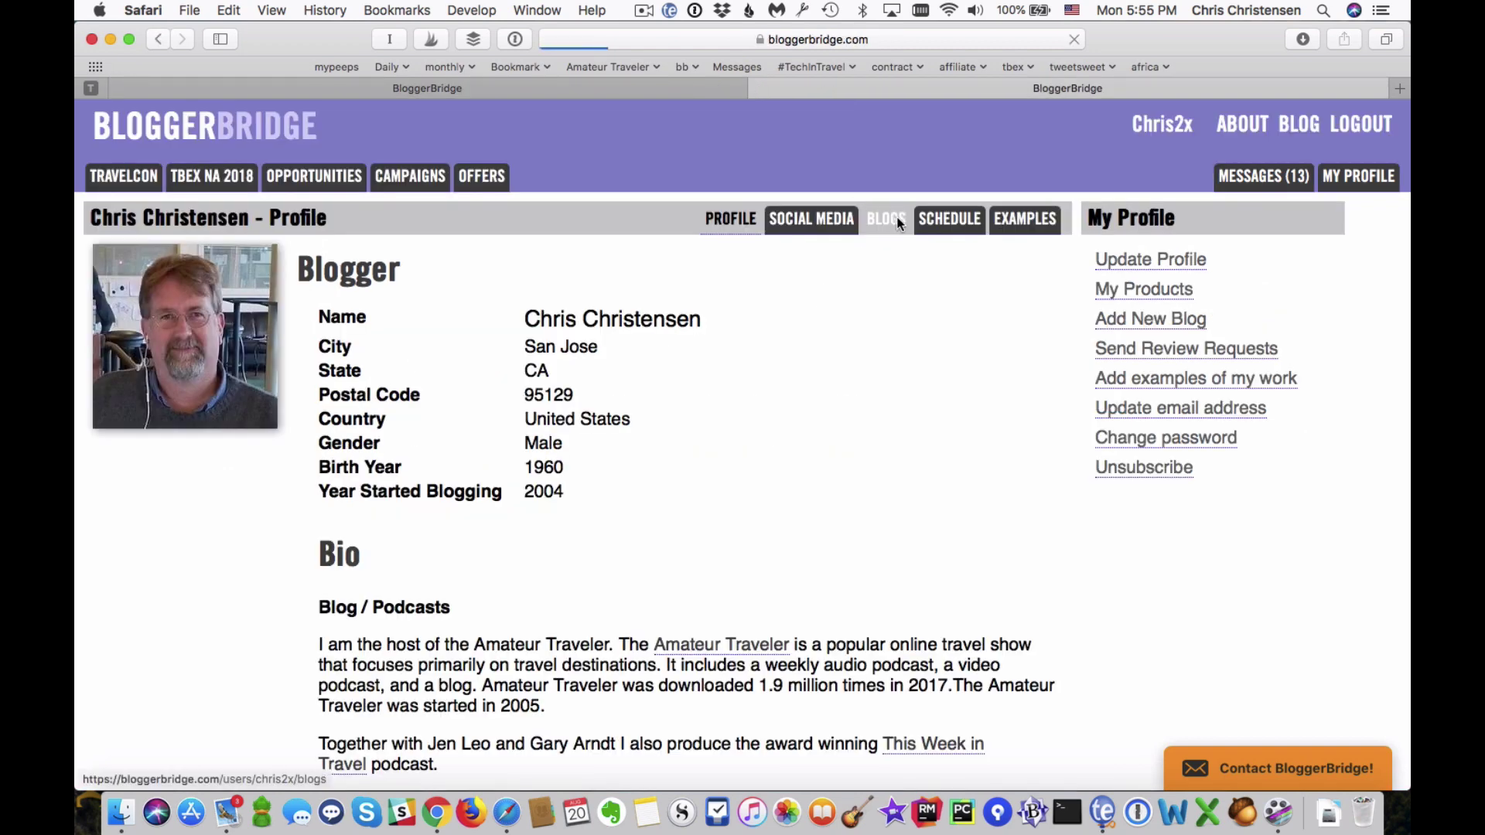
scroll(828, 480, "down", 15)
scroll(829, 481, "down", 20)
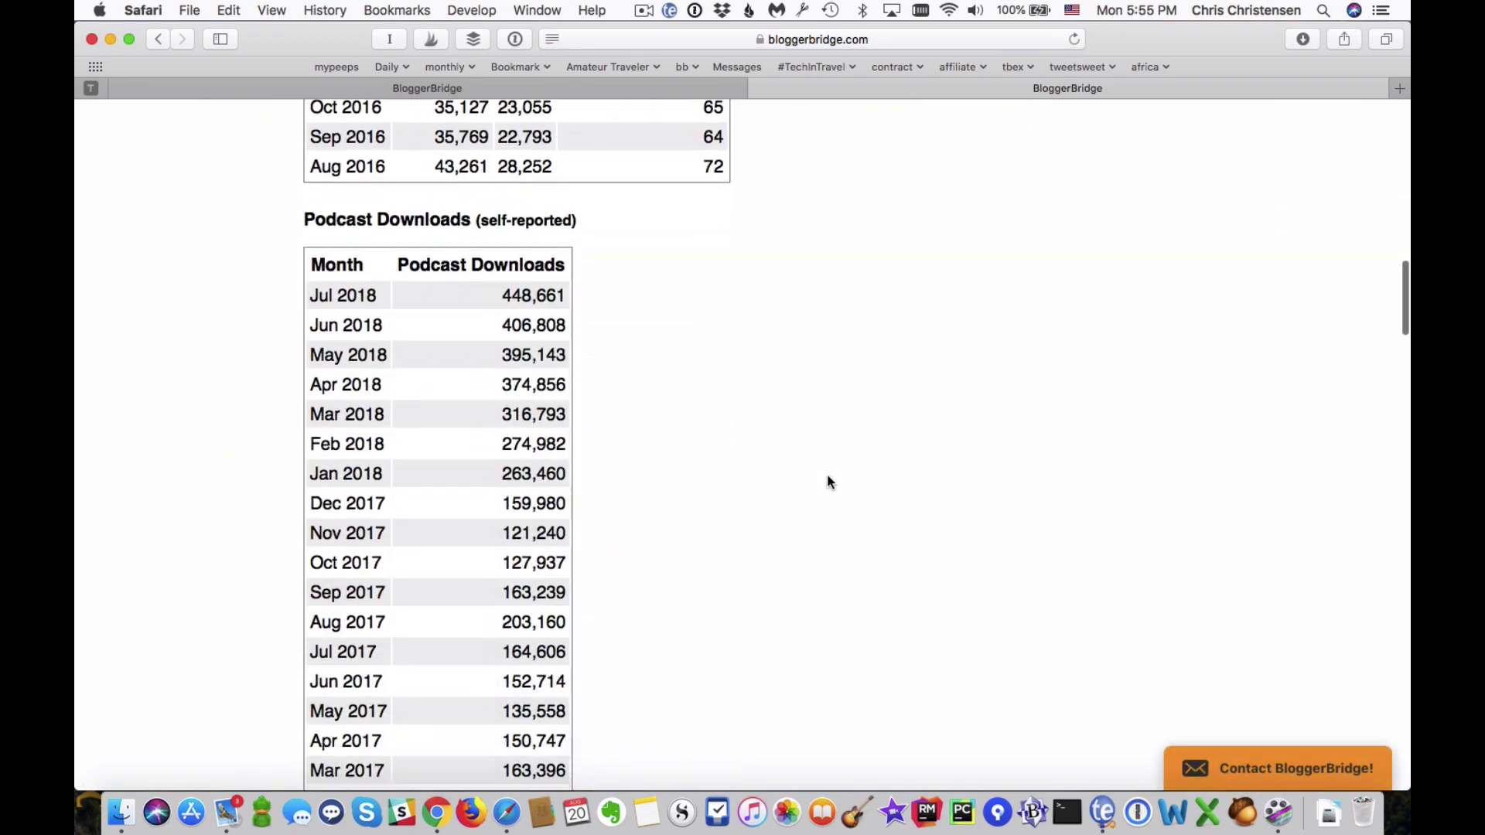
scroll(828, 481, "up", 5)
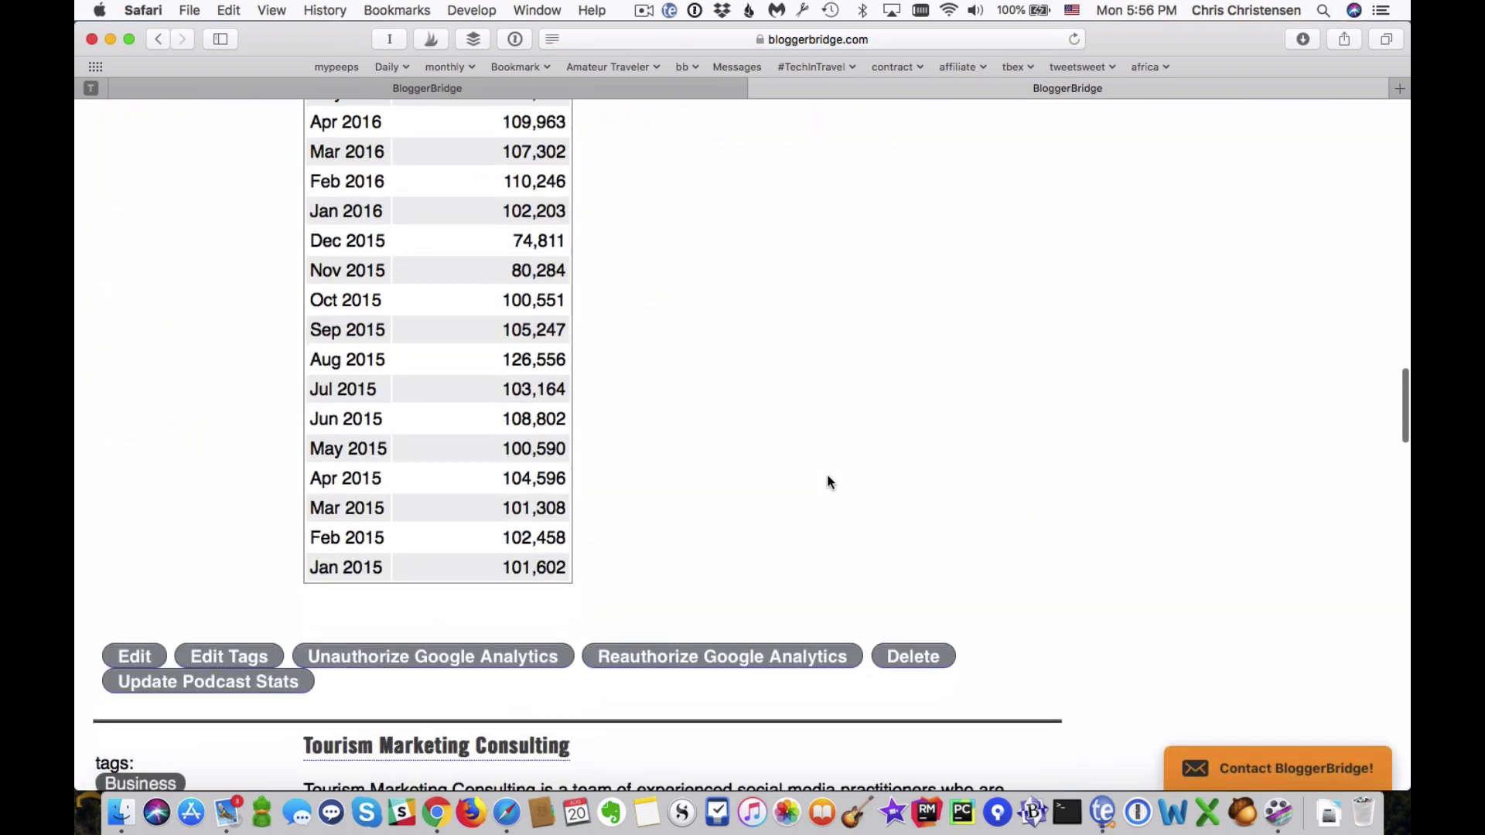
Open the tag editor of the podcast blog and review its tags under Site Topics and Travel without changing them
left_click(224, 661)
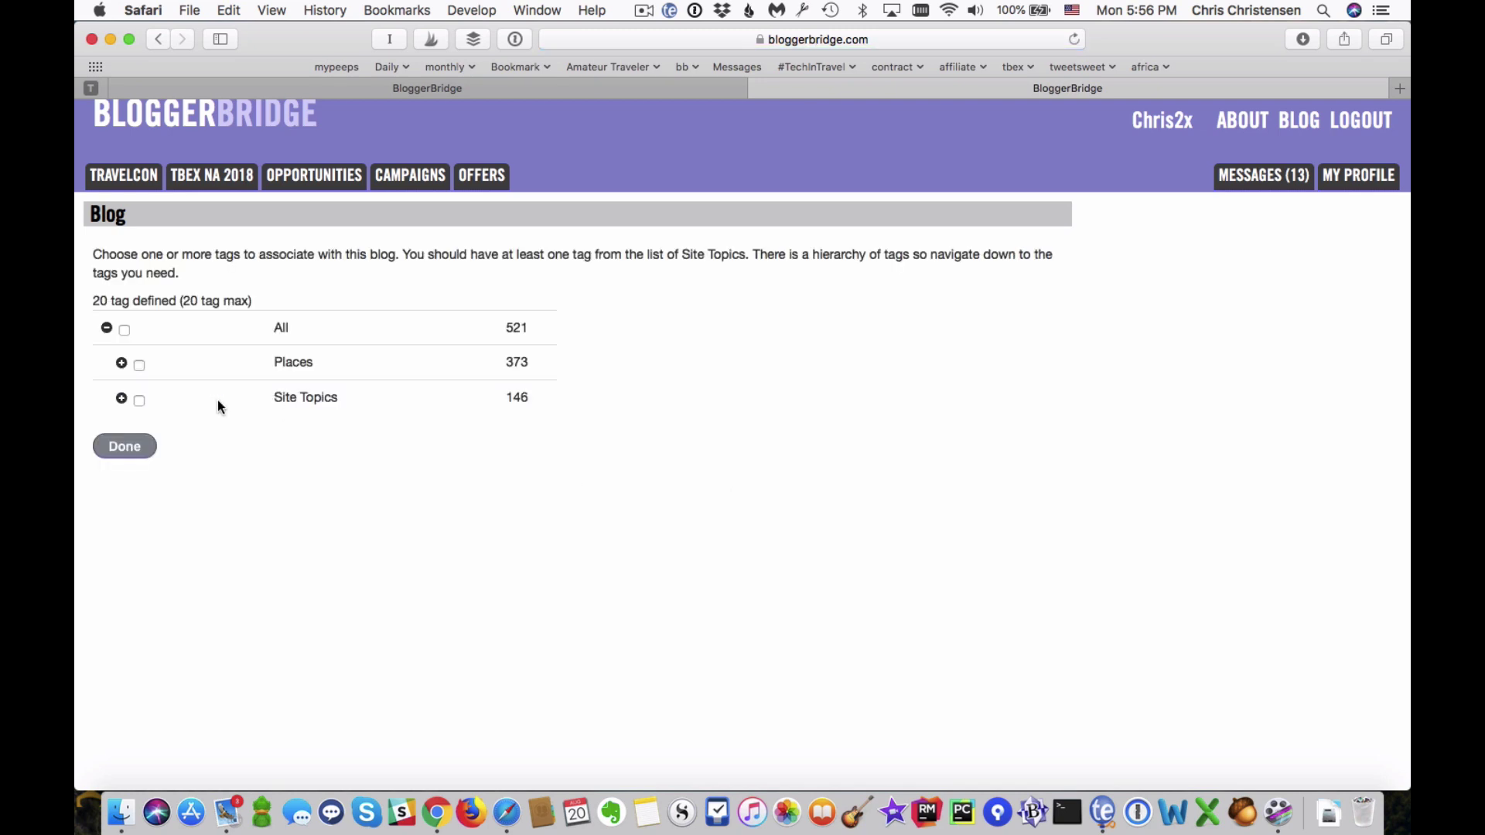
left_click(249, 406)
scroll(385, 524, "down", 5)
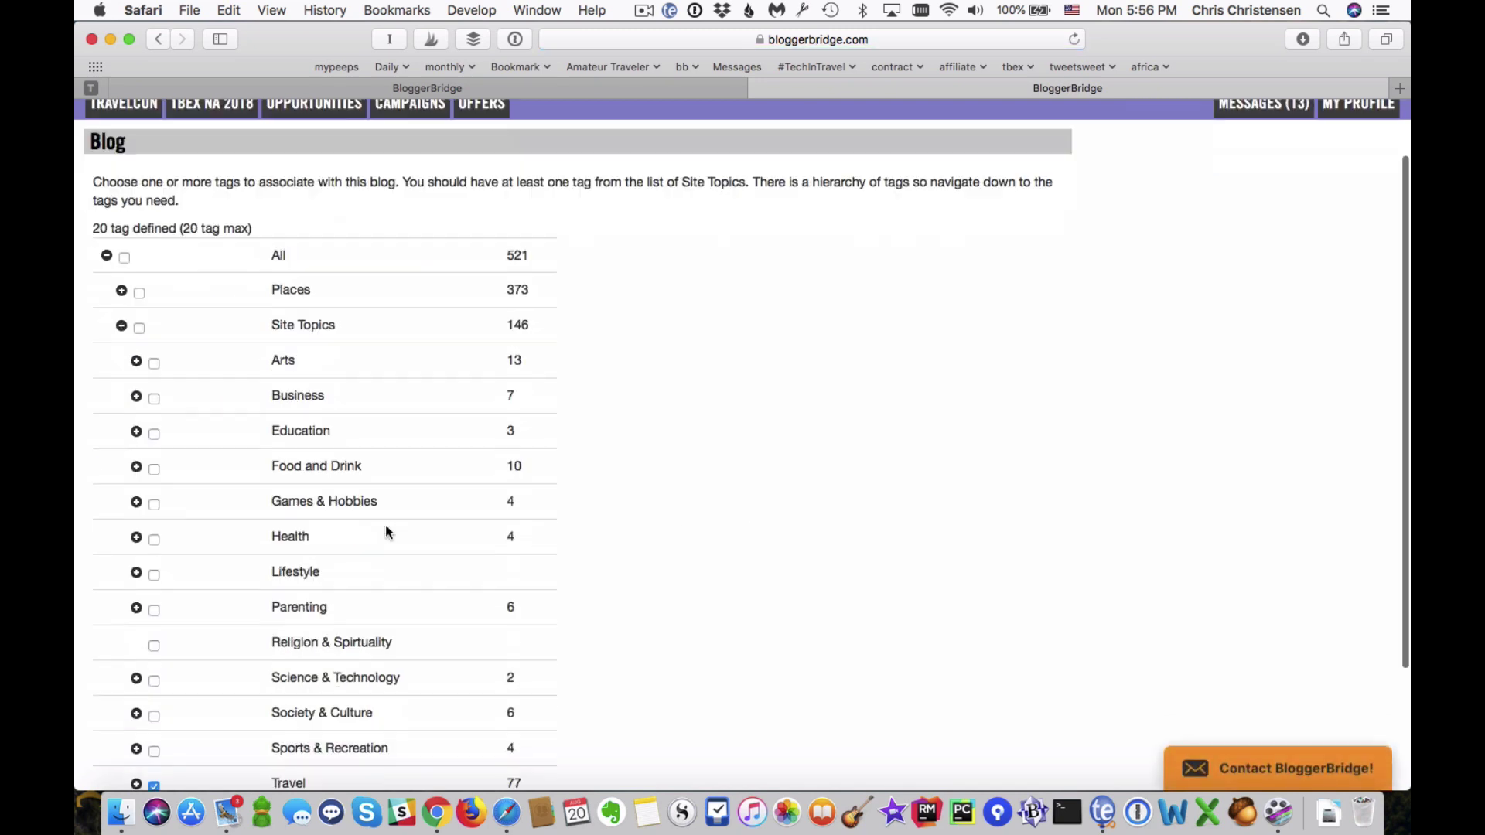
left_click(136, 621)
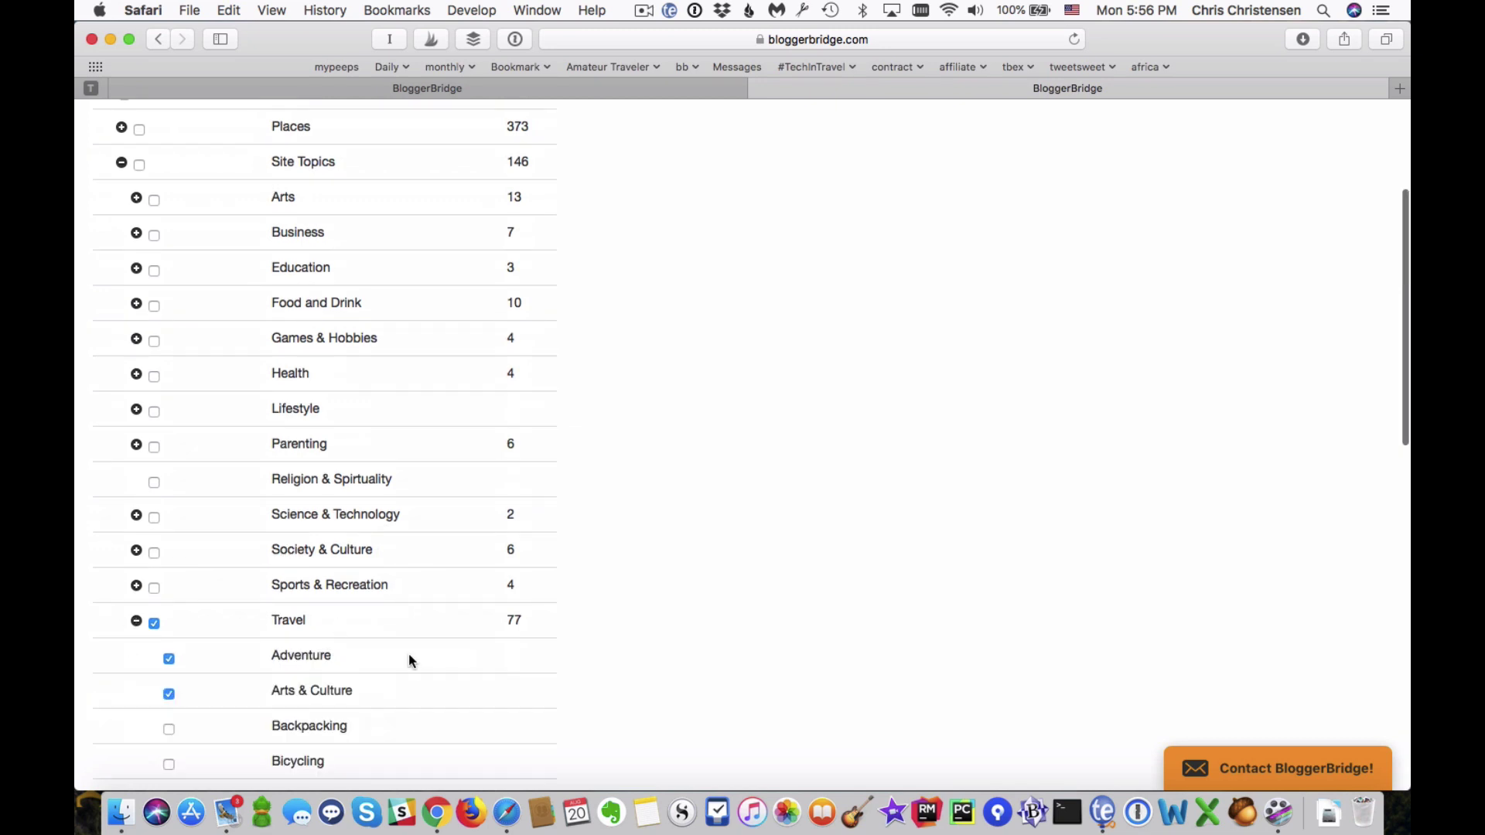
scroll(411, 660, "down", 5)
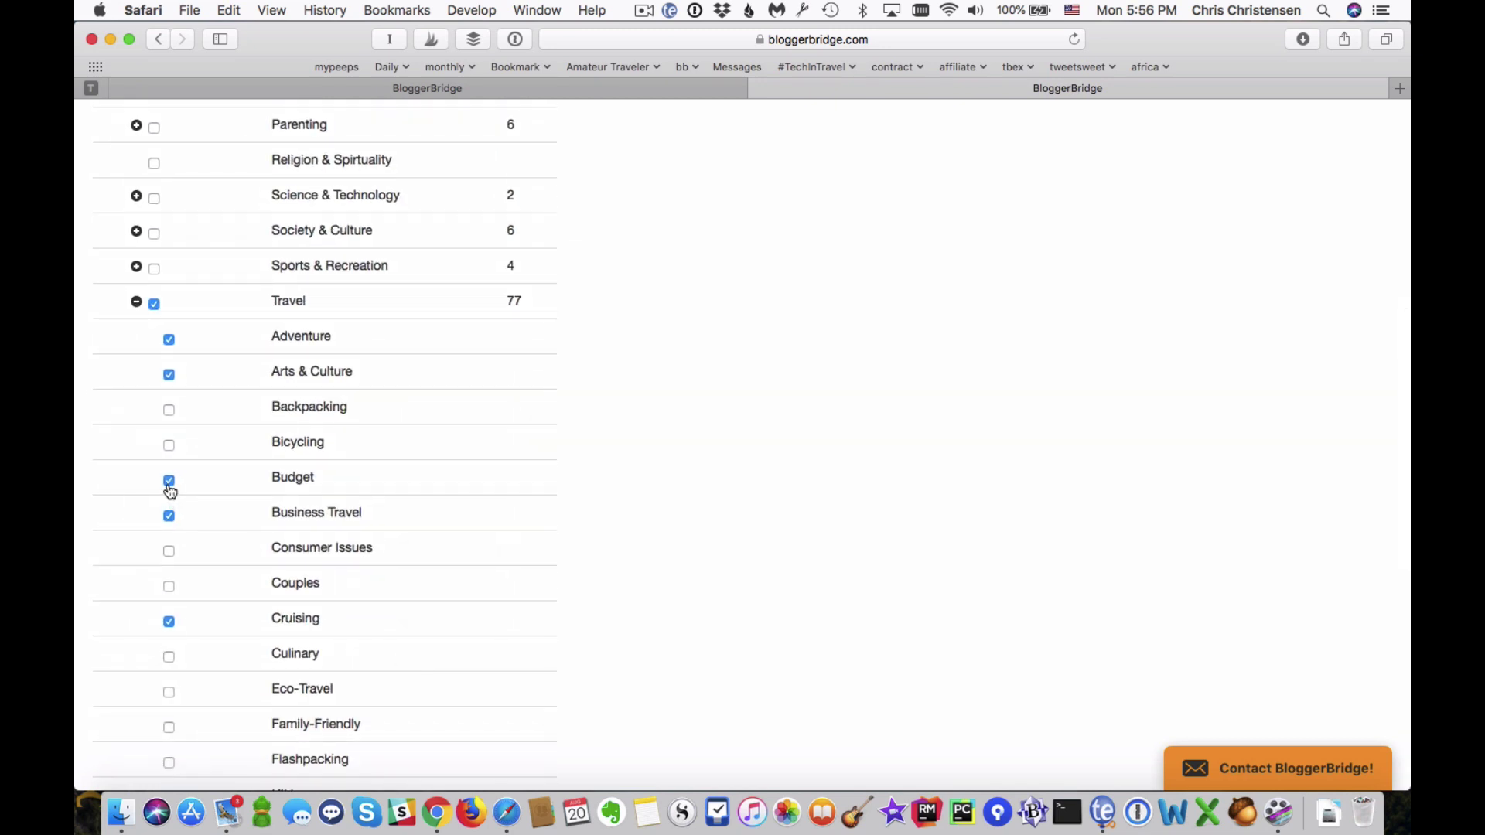
scroll(531, 561, "up", 10)
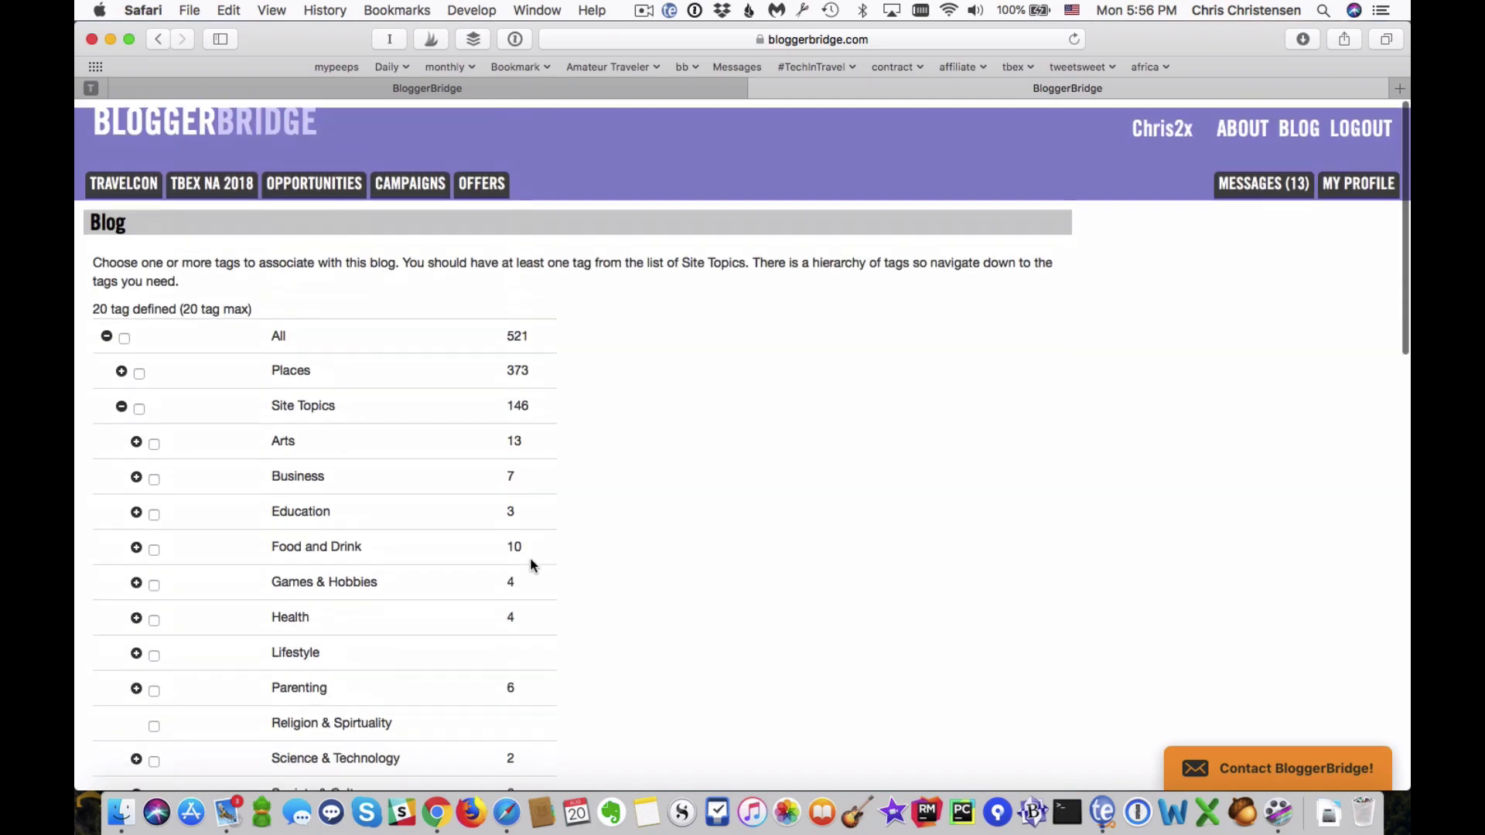
Return to the blogs section and look over the podcast statistics, editing options and the Tourism Marketing Consulting entry
key("super+bracketleft")
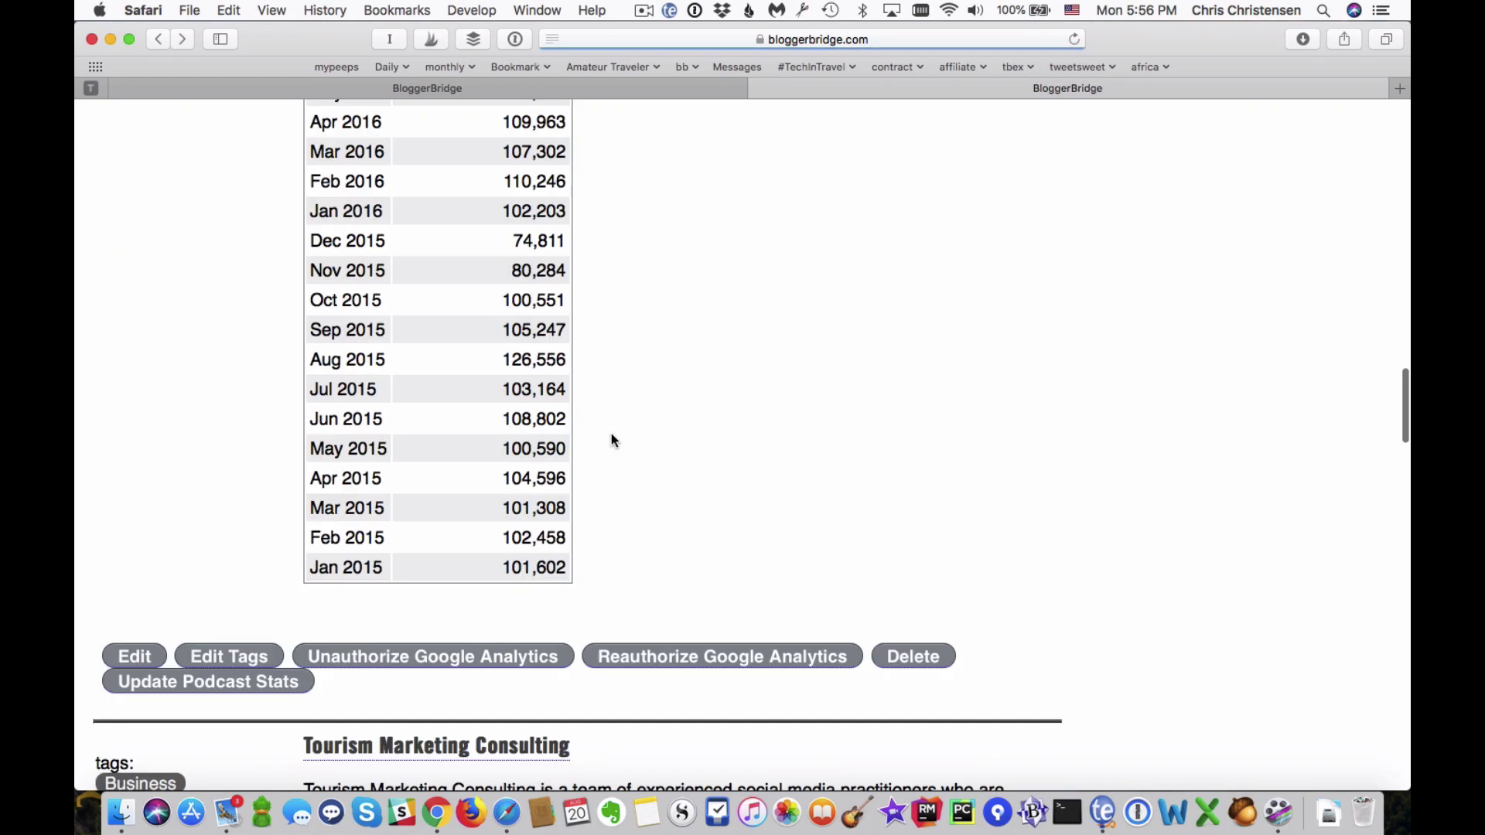
scroll(770, 425, "up", 10)
scroll(771, 431, "down", 15)
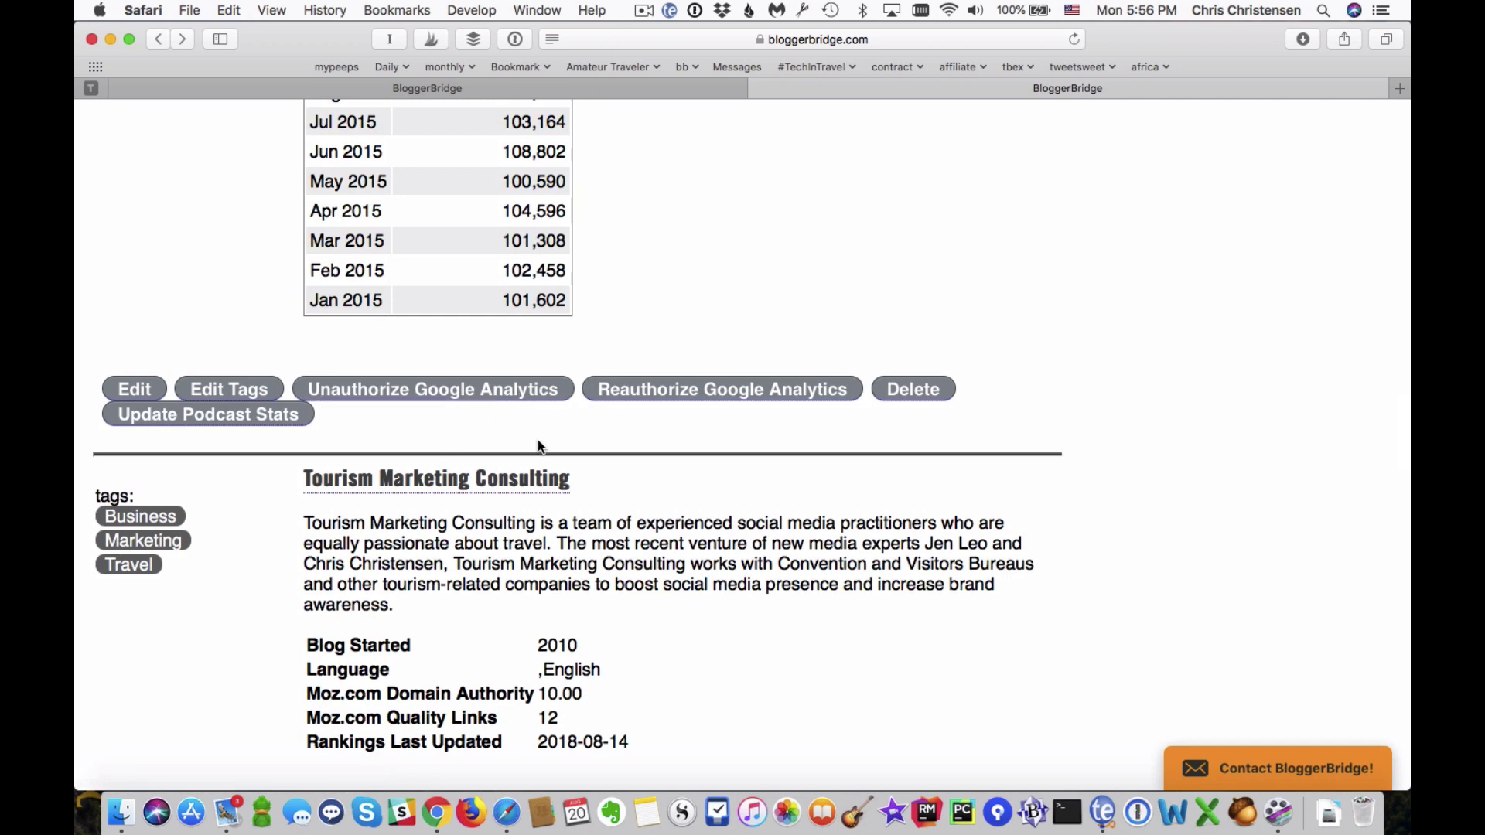
Examine the Amateur Traveler Travel Podcast entry's podcast downloads, Google Analytics table, site rankings and description
scroll(737, 524, "up", 20)
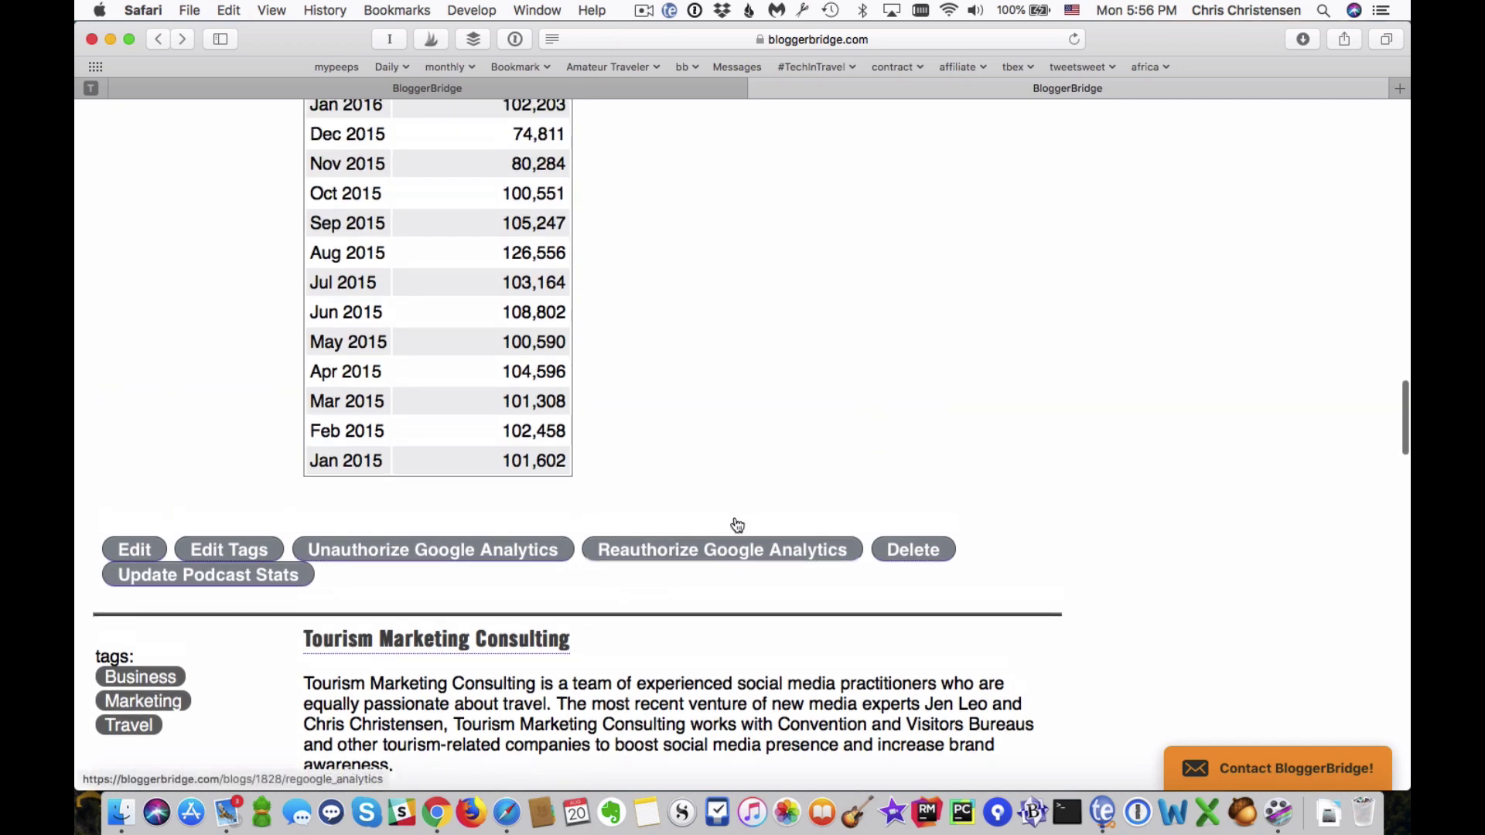
scroll(736, 525, "up", 5)
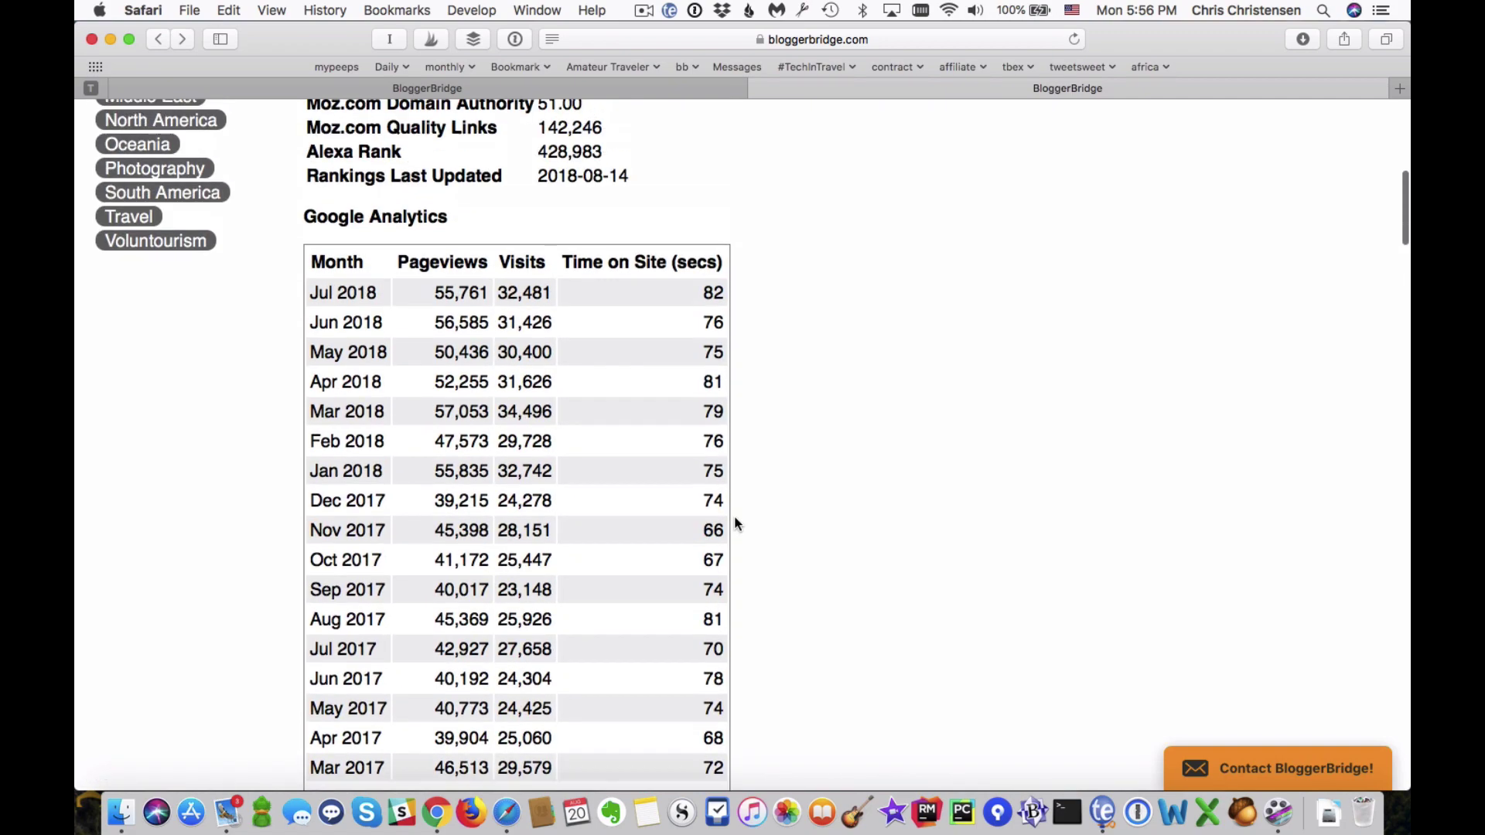
scroll(737, 524, "up", 1)
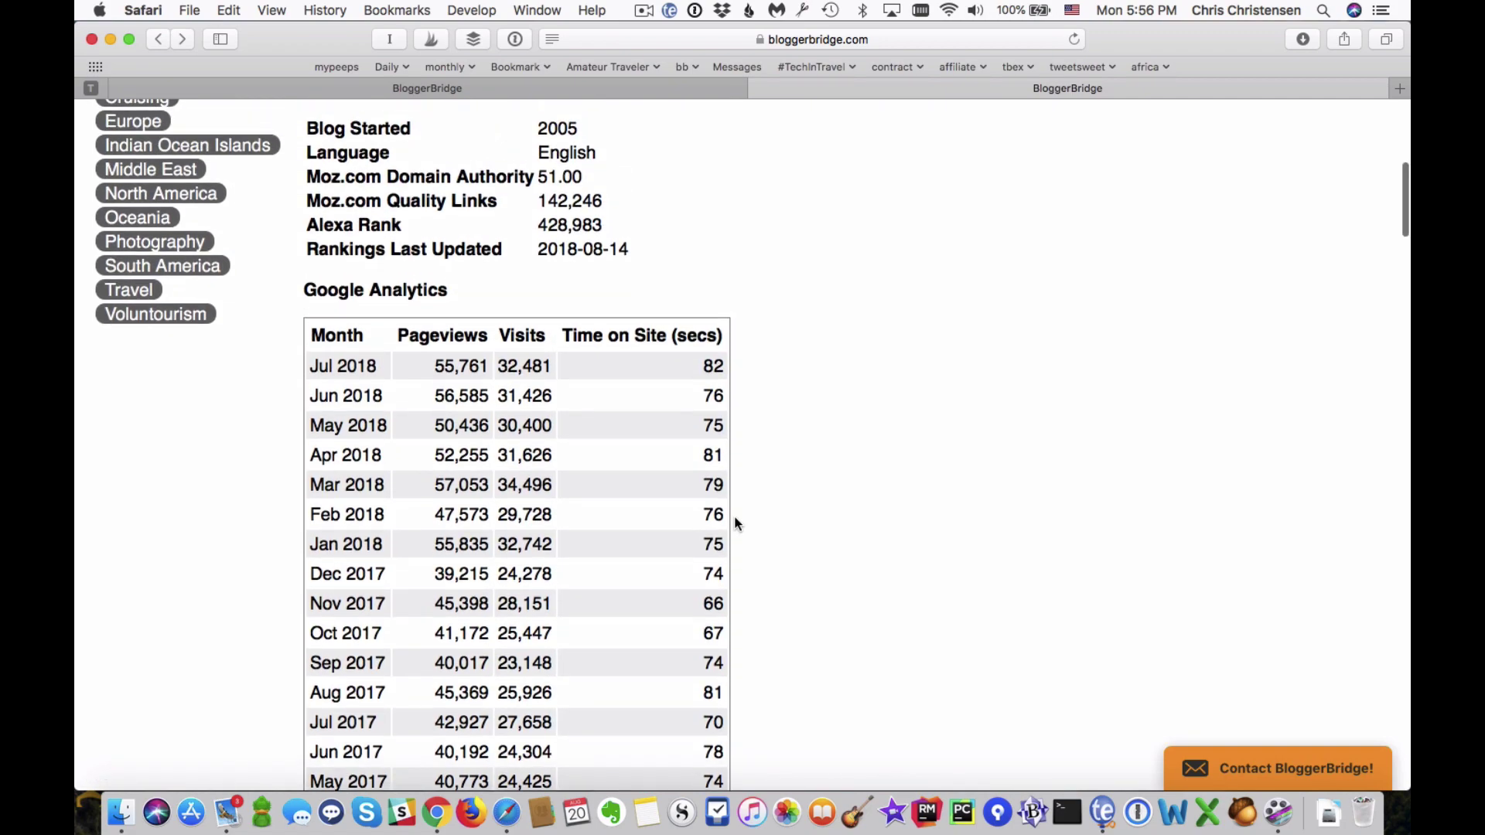
scroll(737, 524, "down", 15)
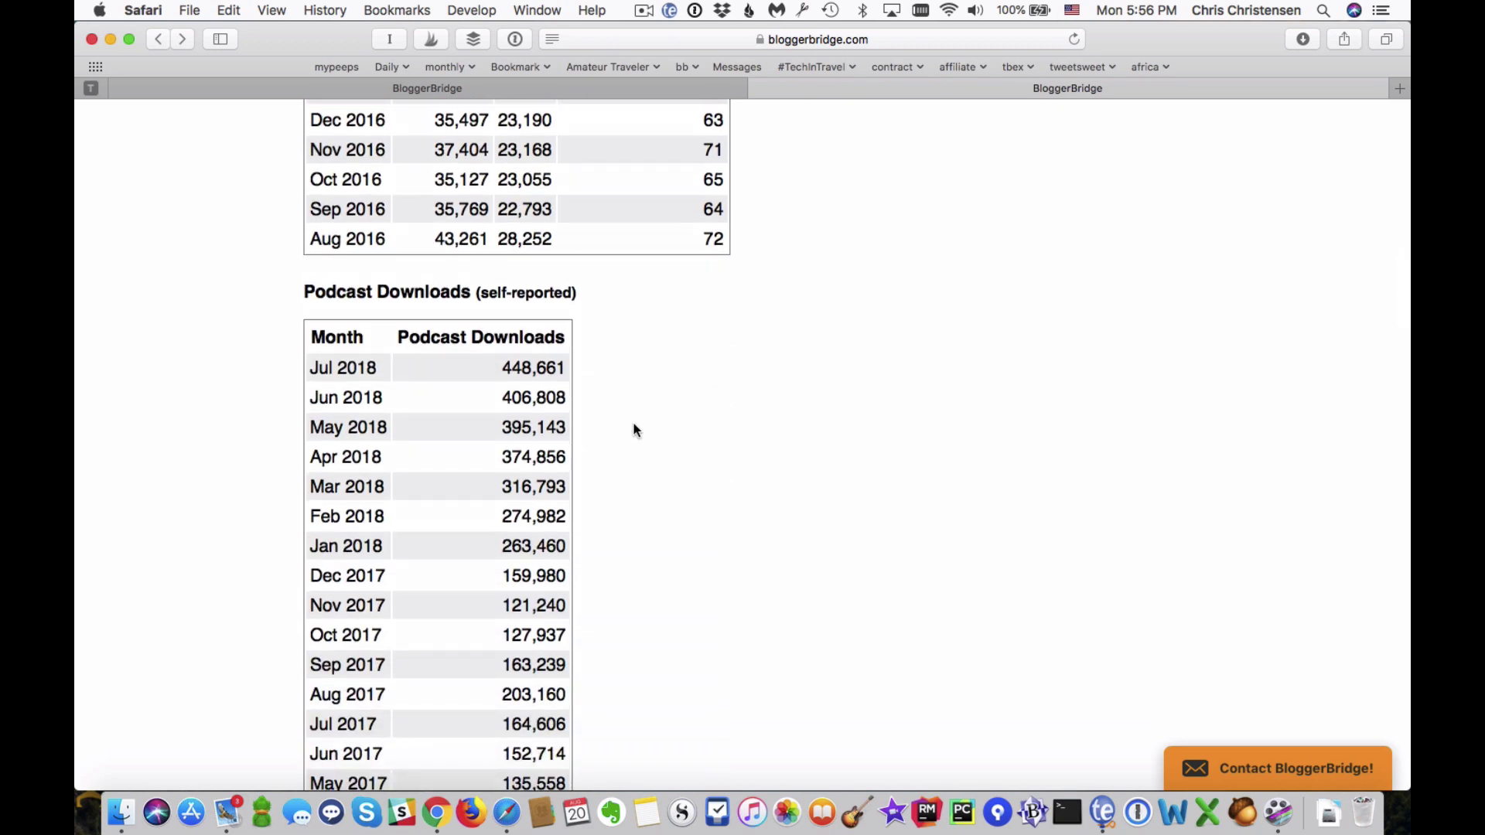
scroll(634, 431, "up", 10)
scroll(634, 431, "up", 5)
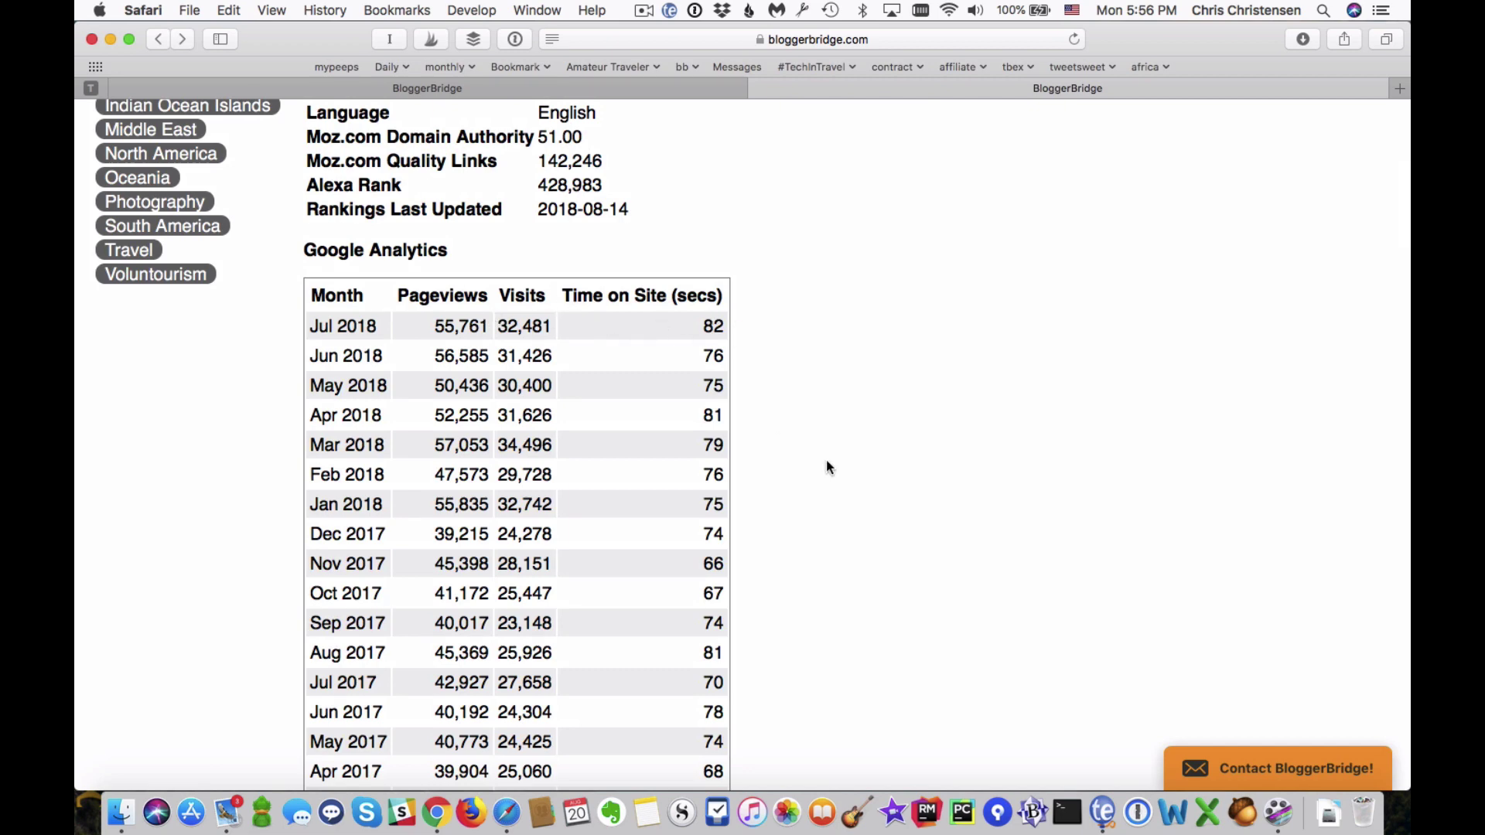
scroll(827, 463, "up", 2)
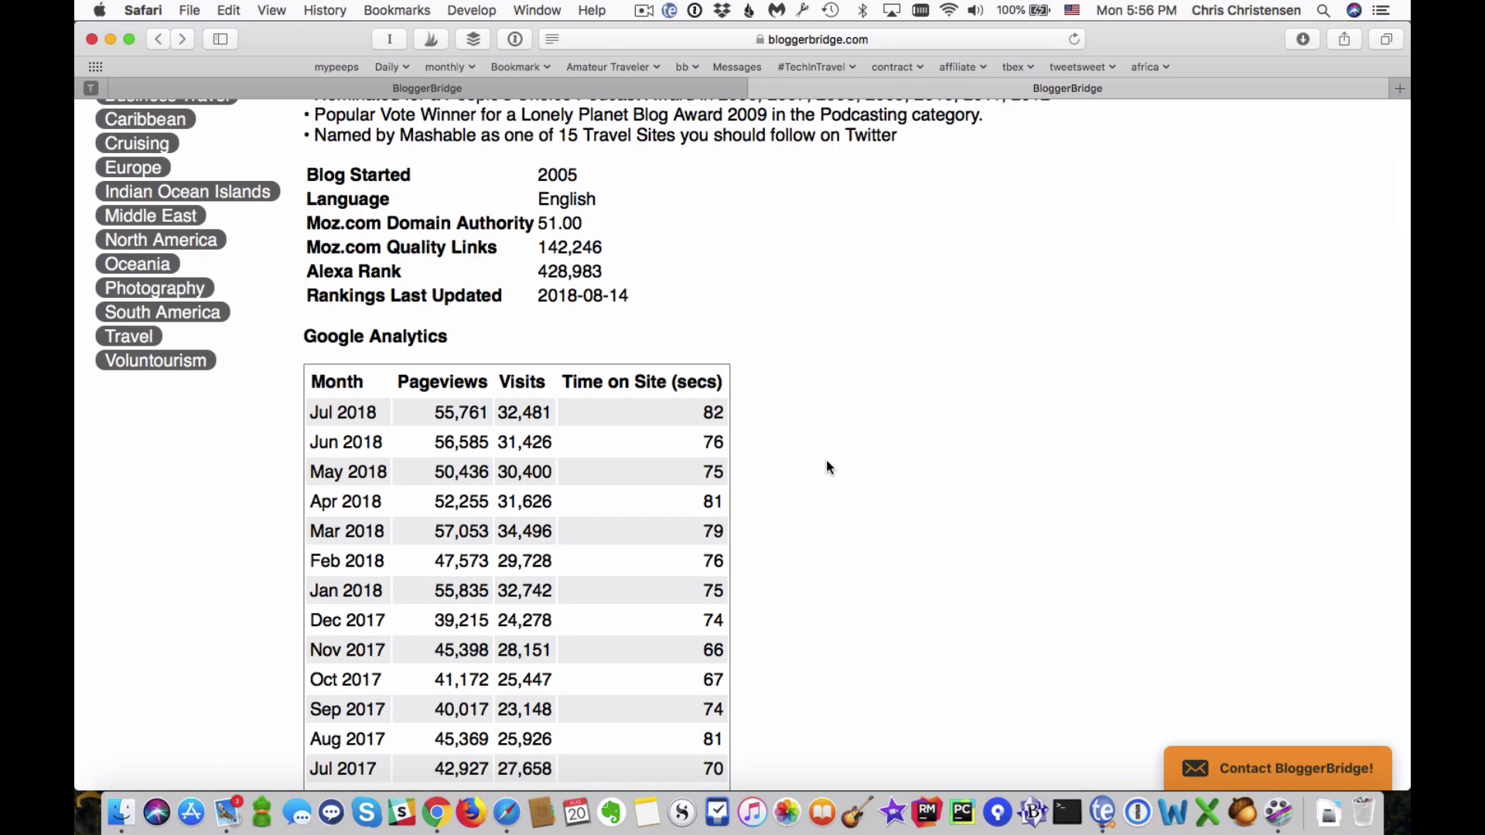
scroll(826, 461, "up", 10)
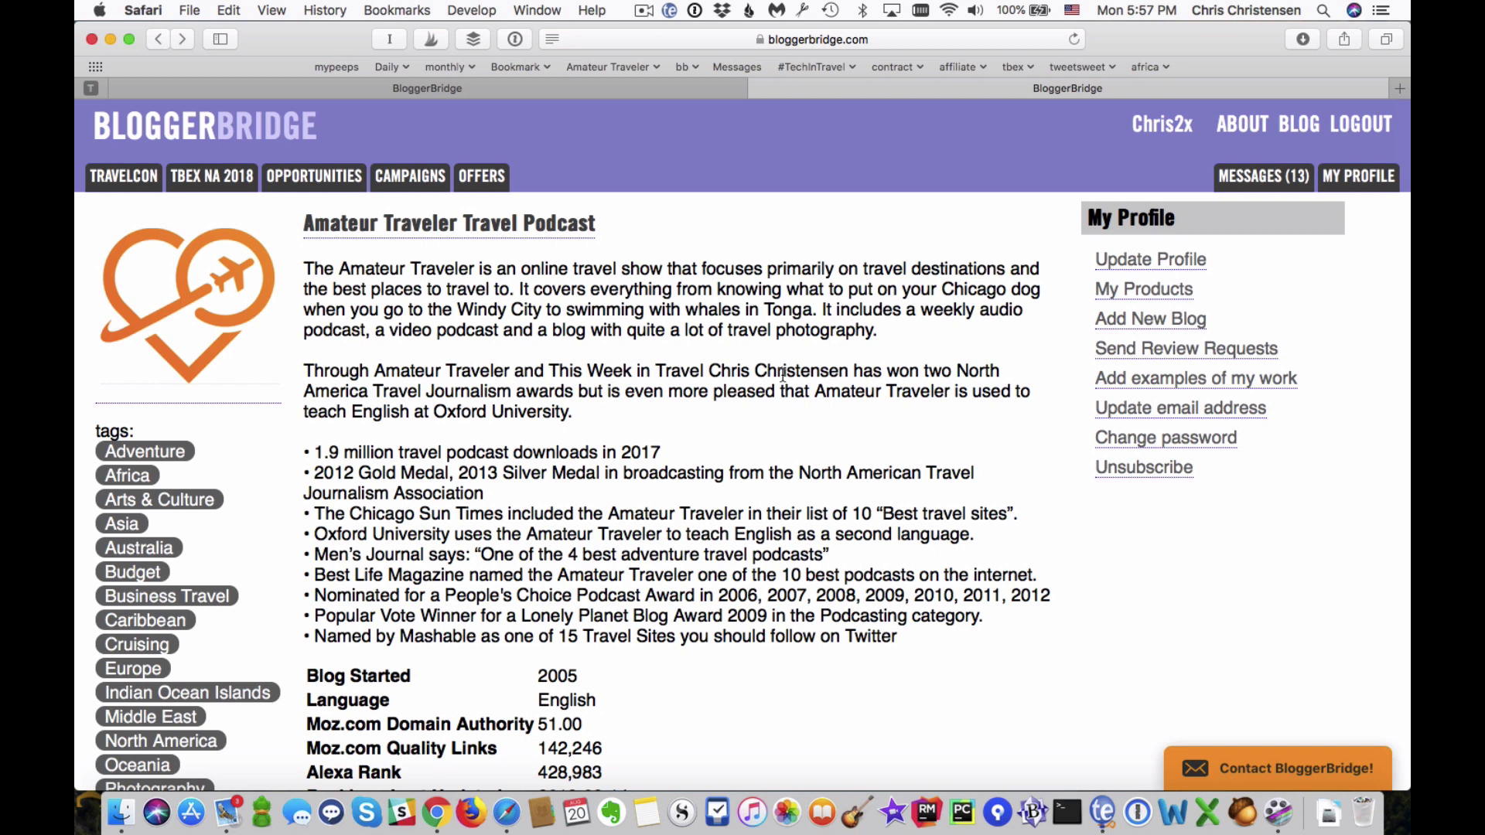
Open the Contact BloggerBridge form to view its fields, and close it without sending a message
scroll(782, 395, "down", 1)
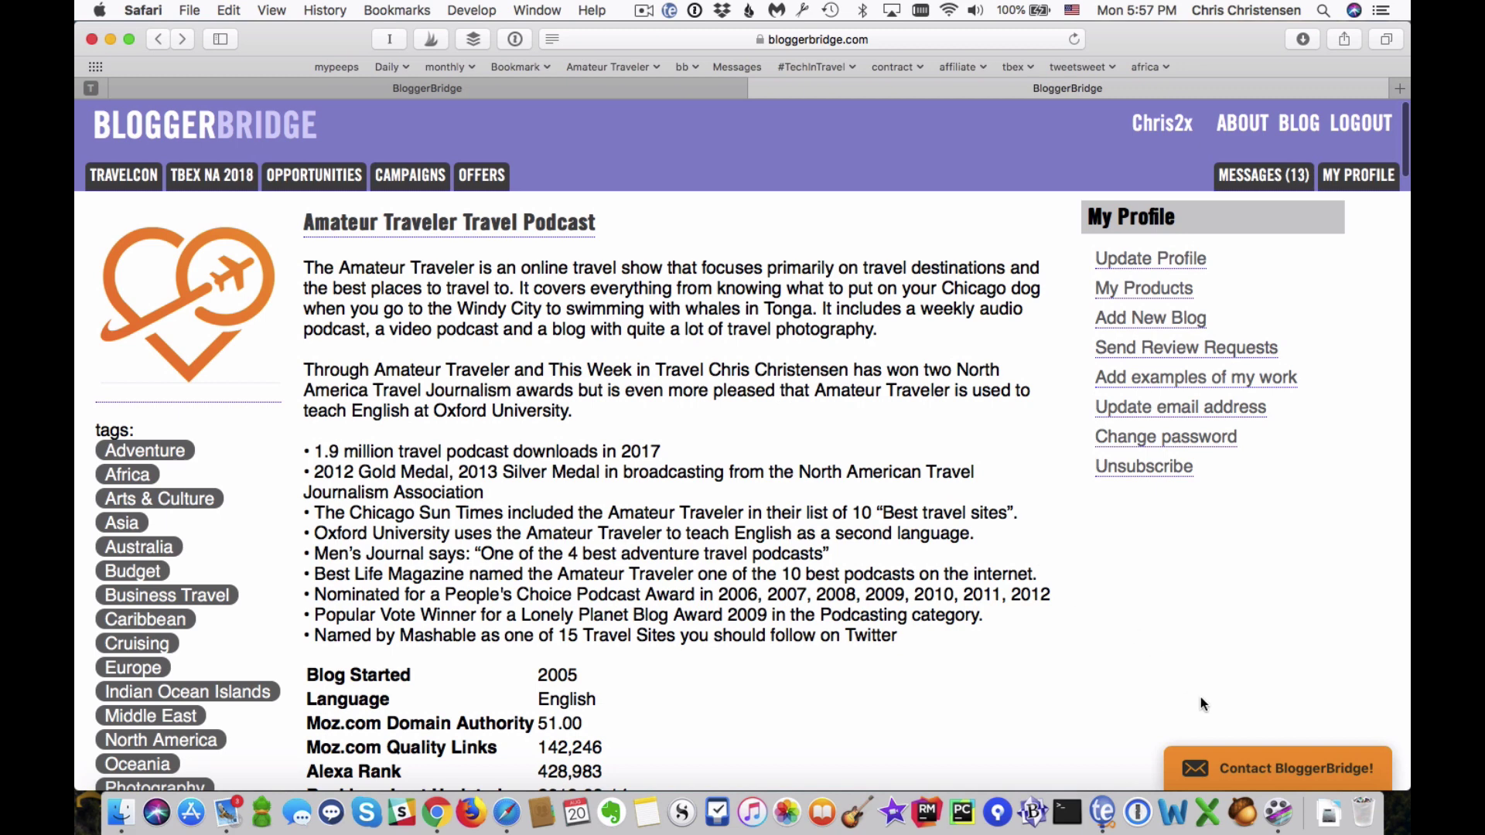
left_click(1212, 765)
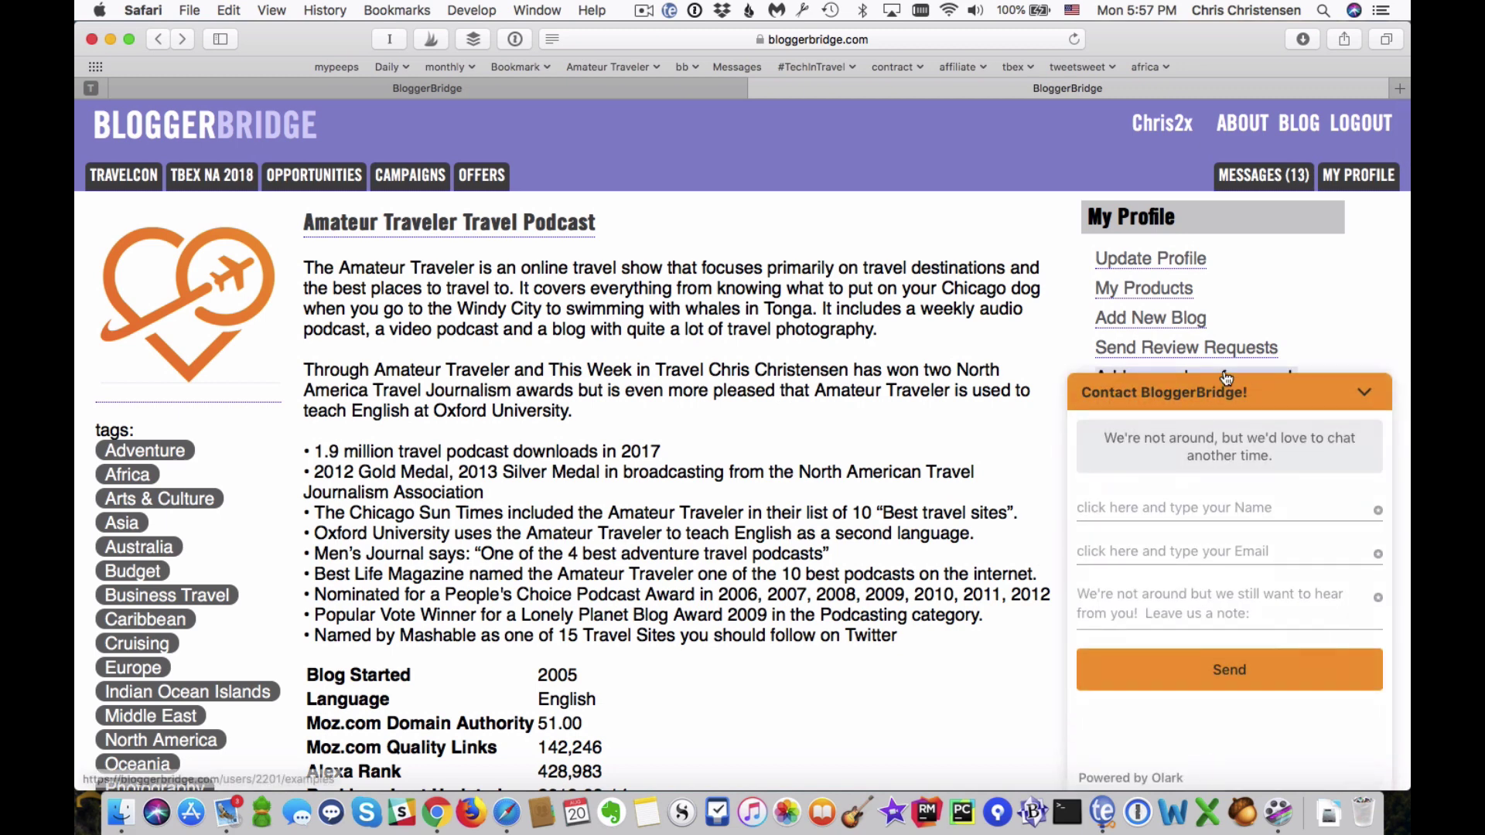
left_click(1364, 393)
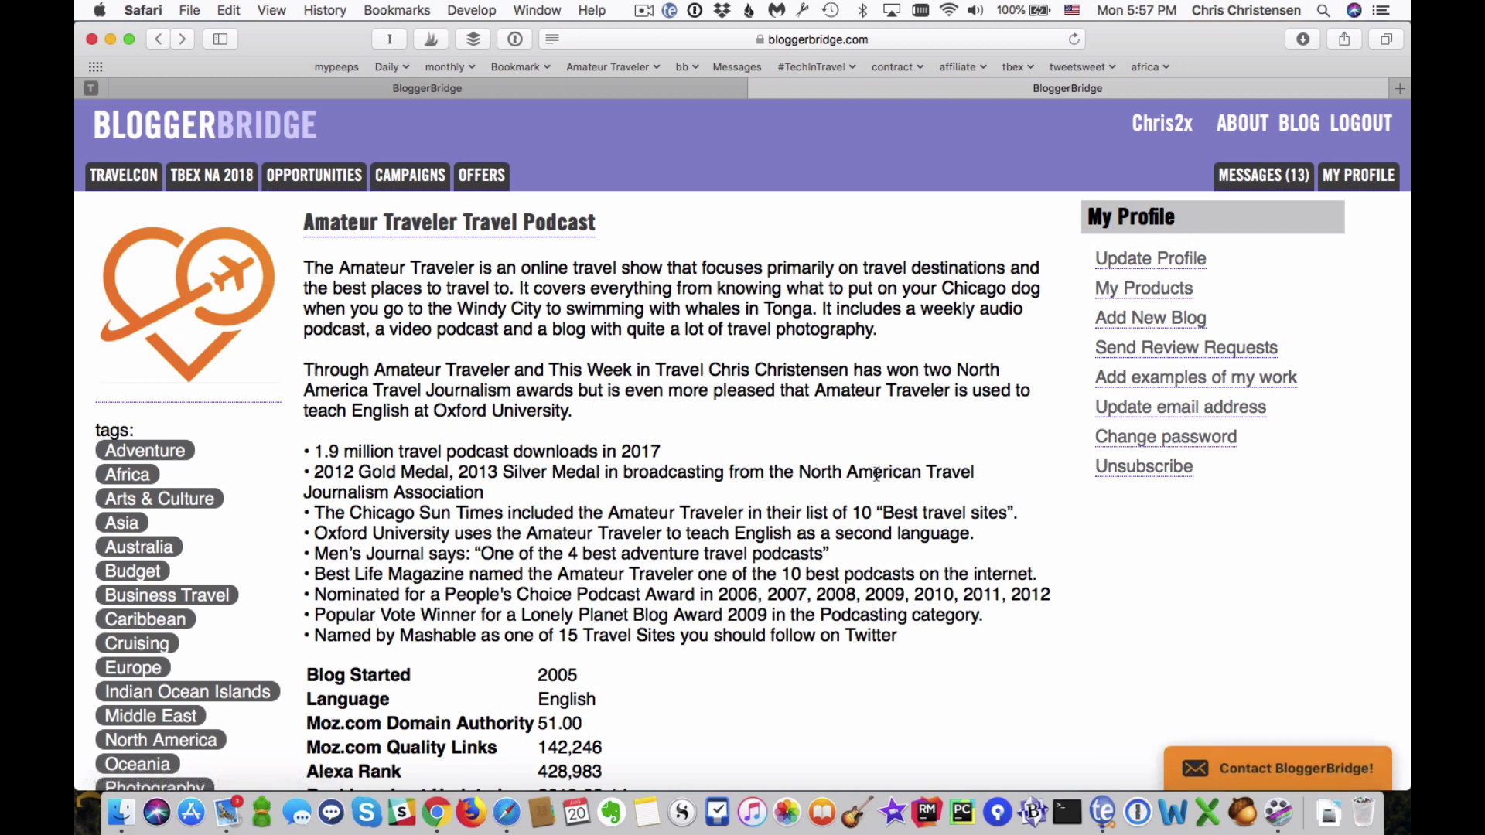